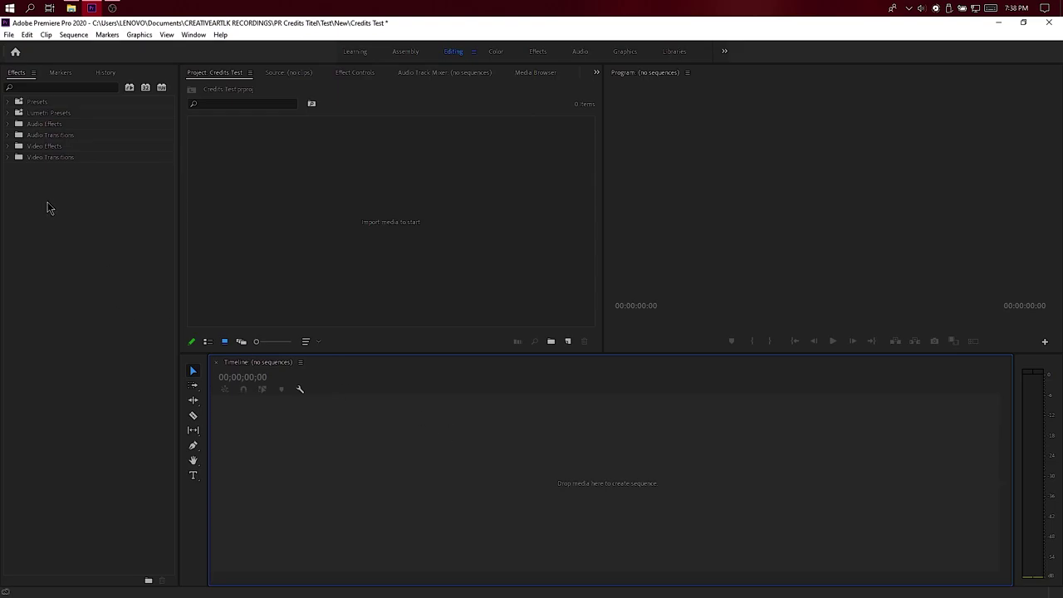
Step: Start a new Legacy Title from the File menu, with default 1920×1080, 24 fps settings
{"action": "left_click", "coordinate": [8, 35]}
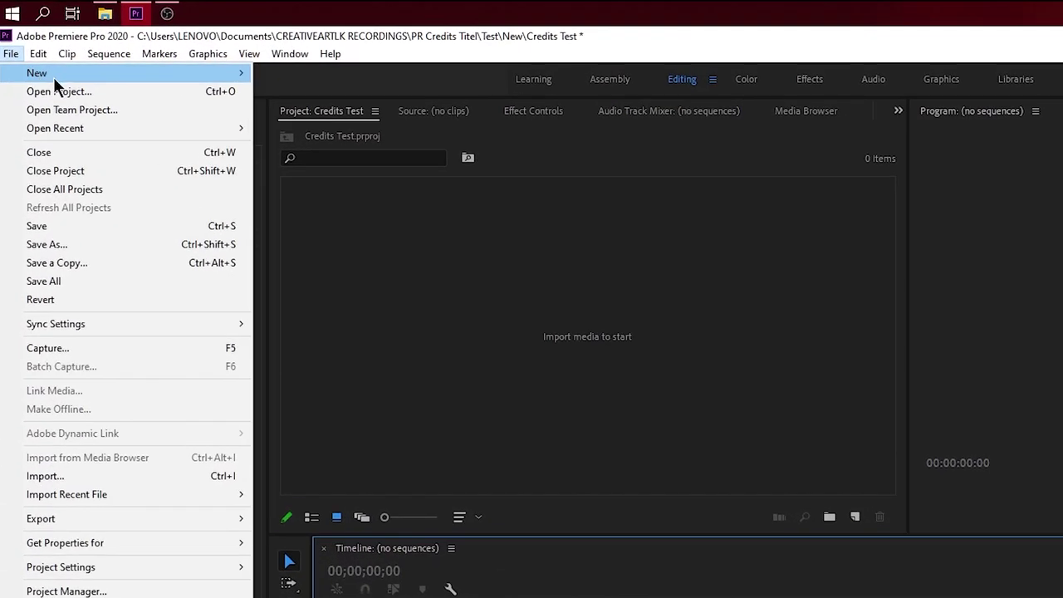
{"action": "mouse_move", "coordinate": [86, 50]}
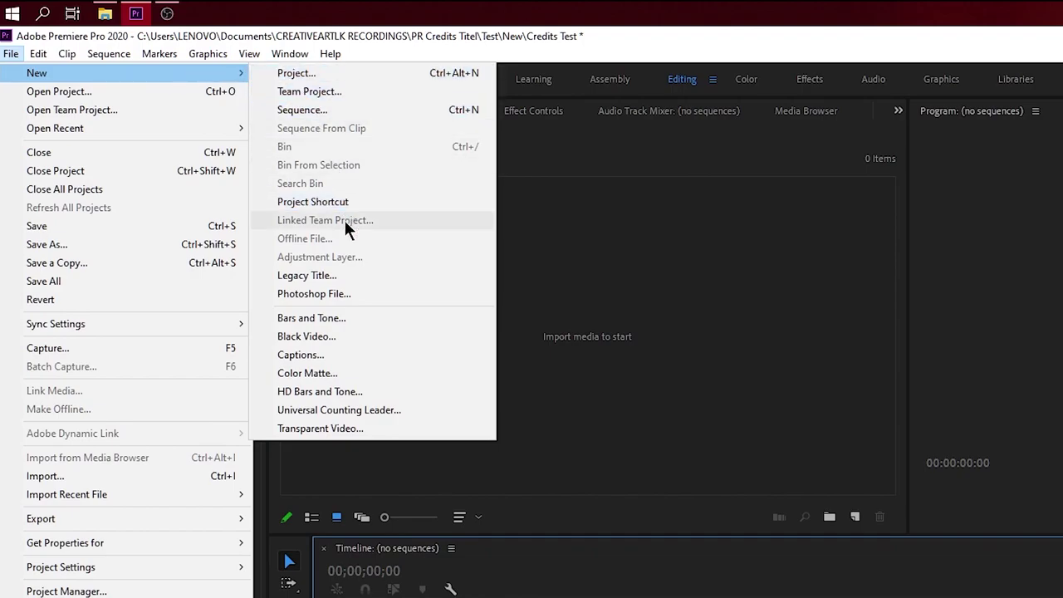
{"action": "left_click", "coordinate": [354, 277]}
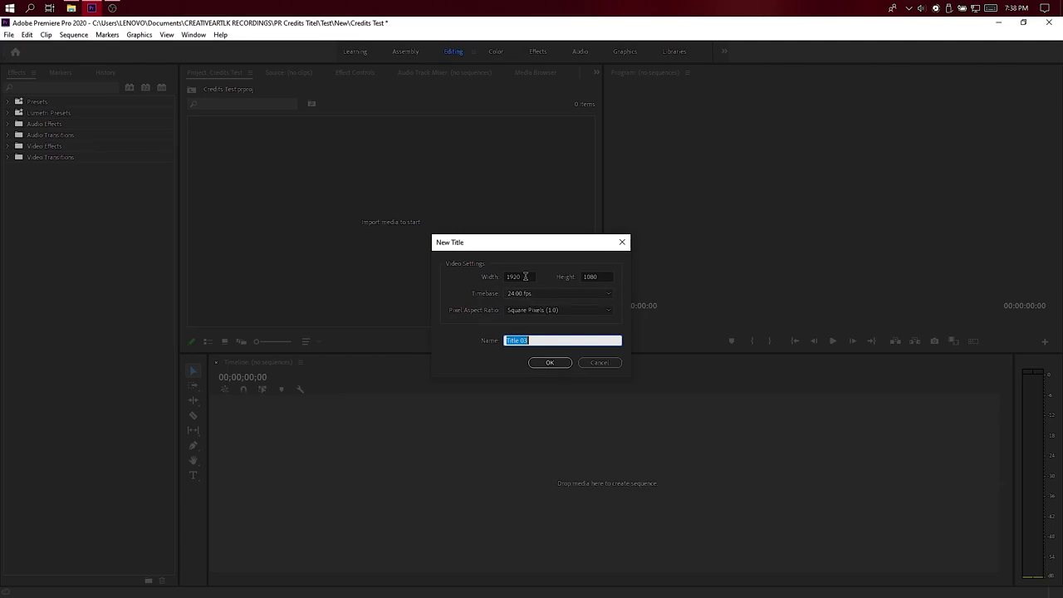
Step: Set the title to width 1920 and height 1080, name it 'Credit List', and confirm
{"action": "left_click", "coordinate": [525, 277]}
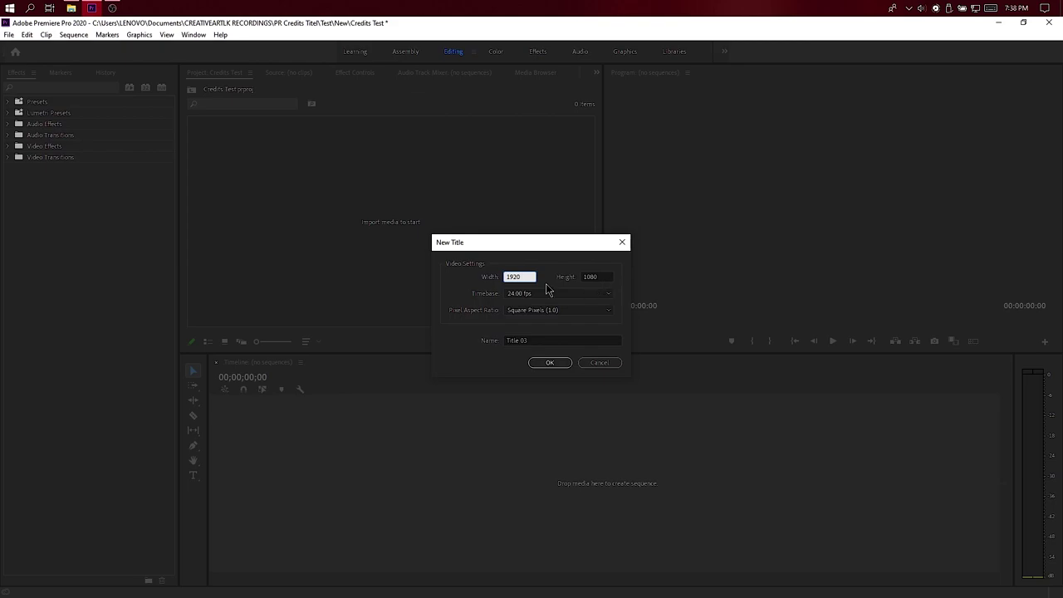
{"action": "type", "text": "1920"}
{"action": "left_click", "coordinate": [600, 277]}
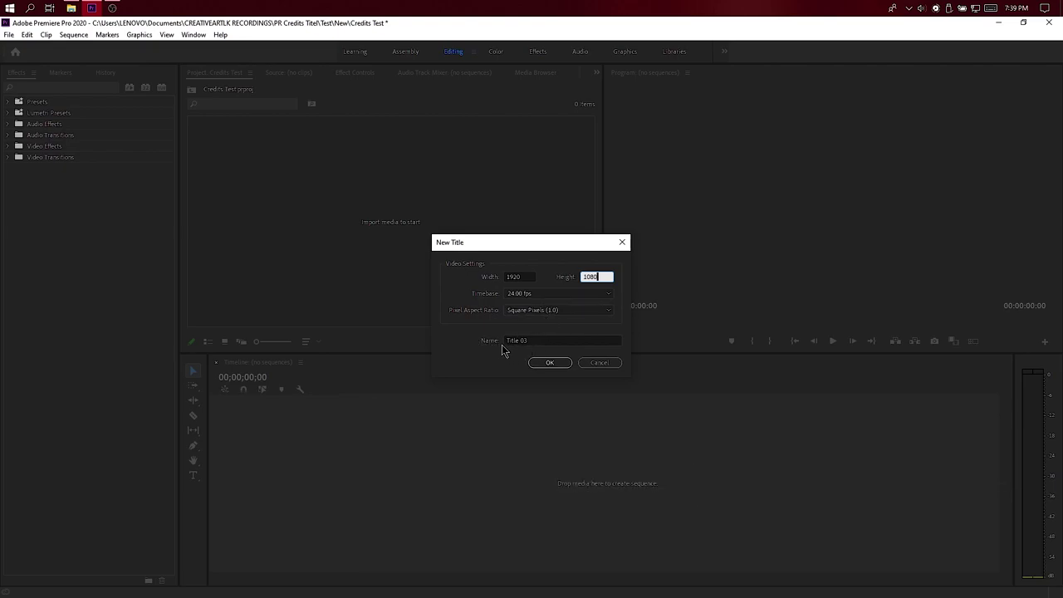
{"action": "left_click_drag", "start_coordinate": [529, 342], "coordinate": [462, 344]}
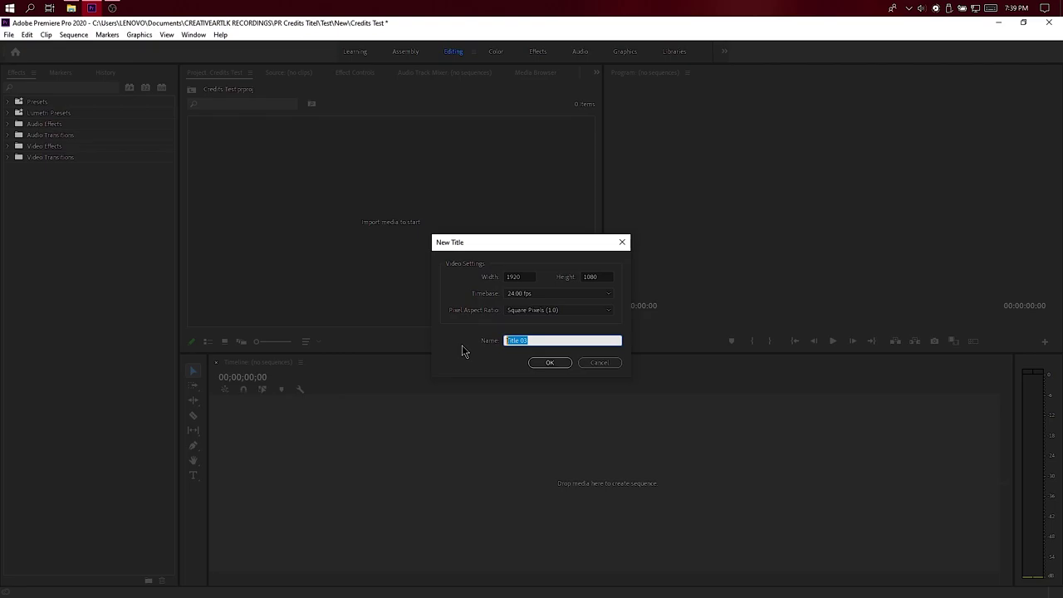
{"action": "type", "text": "C"}
{"action": "type", "text": "re"}
{"action": "type", "text": "dit L"}
{"action": "type", "text": "ist"}
{"action": "left_click", "coordinate": [548, 364]}
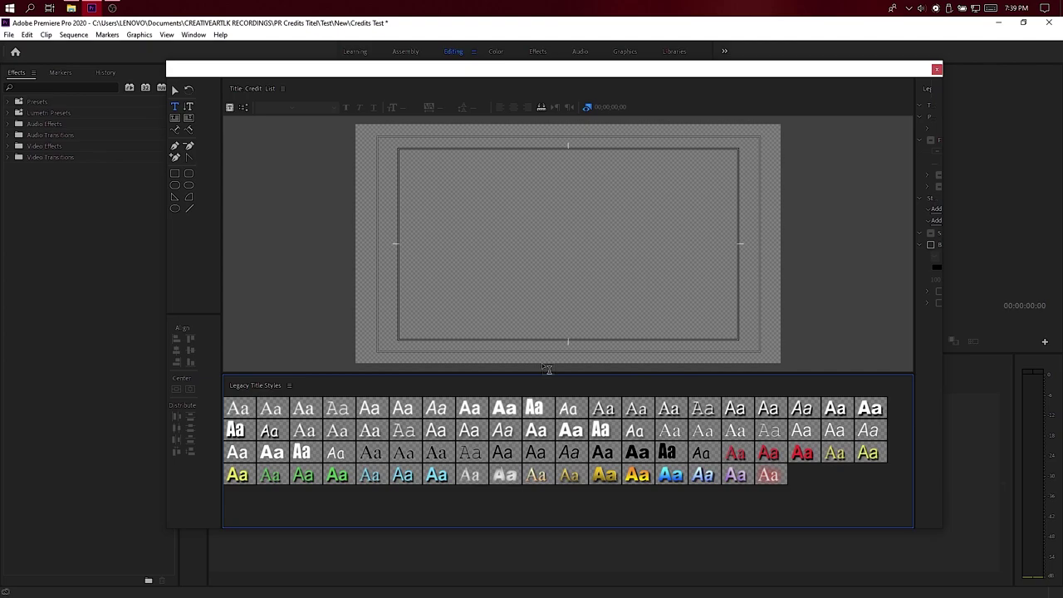
Step: Close the title editor, put Credit List in a new sequence, and extend it to 00:02:00:19
{"action": "left_click", "coordinate": [938, 70]}
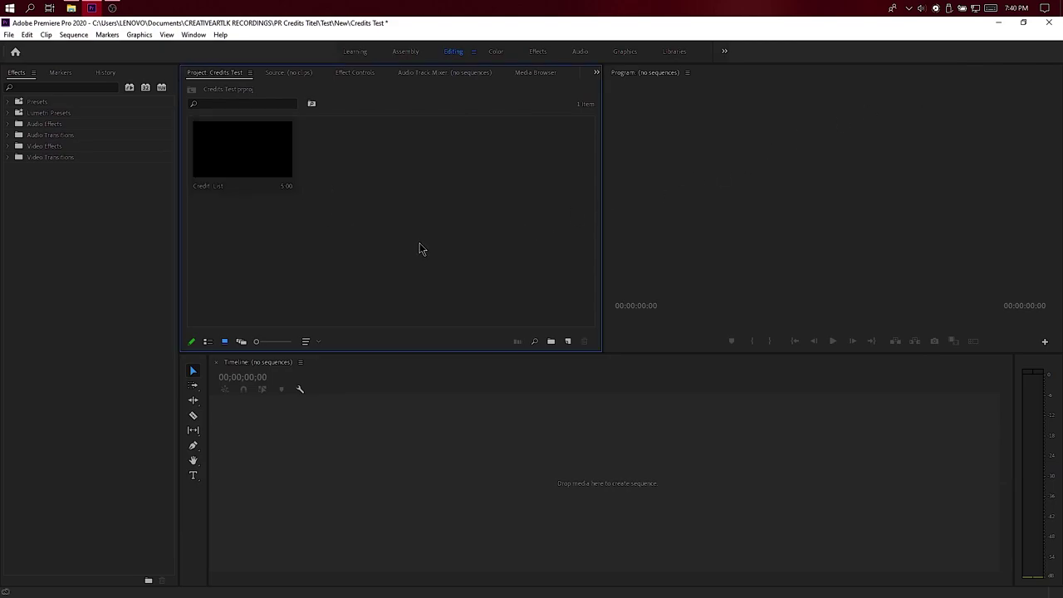
{"action": "left_click", "coordinate": [254, 165]}
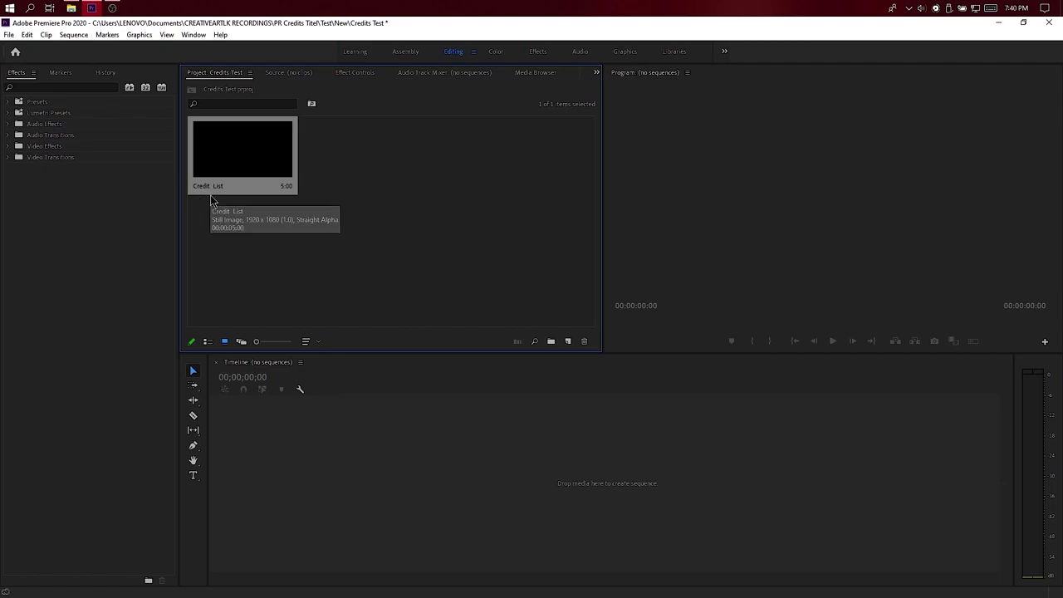
{"action": "left_click", "coordinate": [259, 246]}
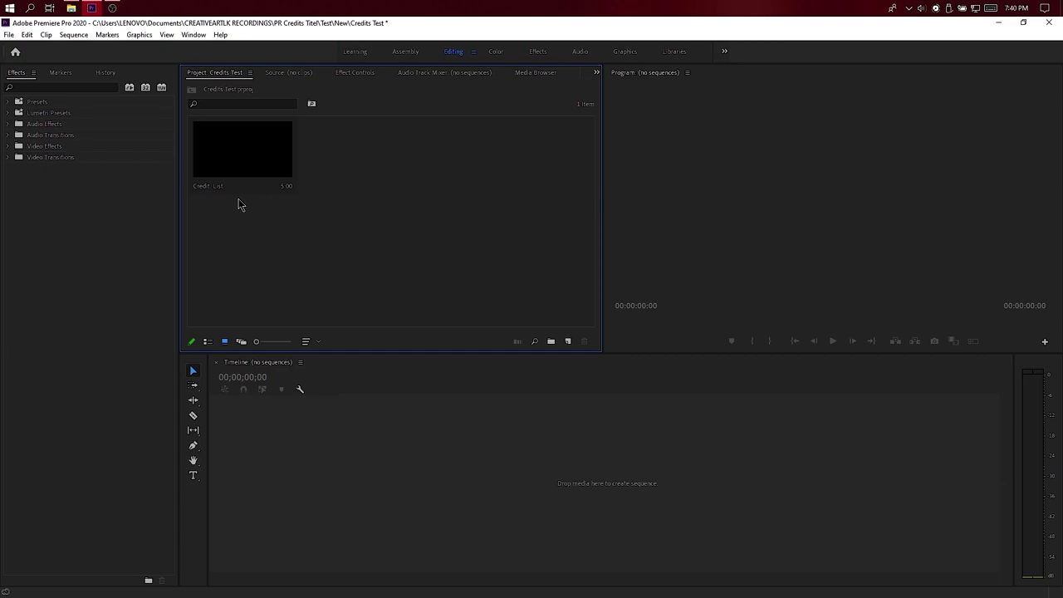
{"action": "left_click", "coordinate": [267, 159]}
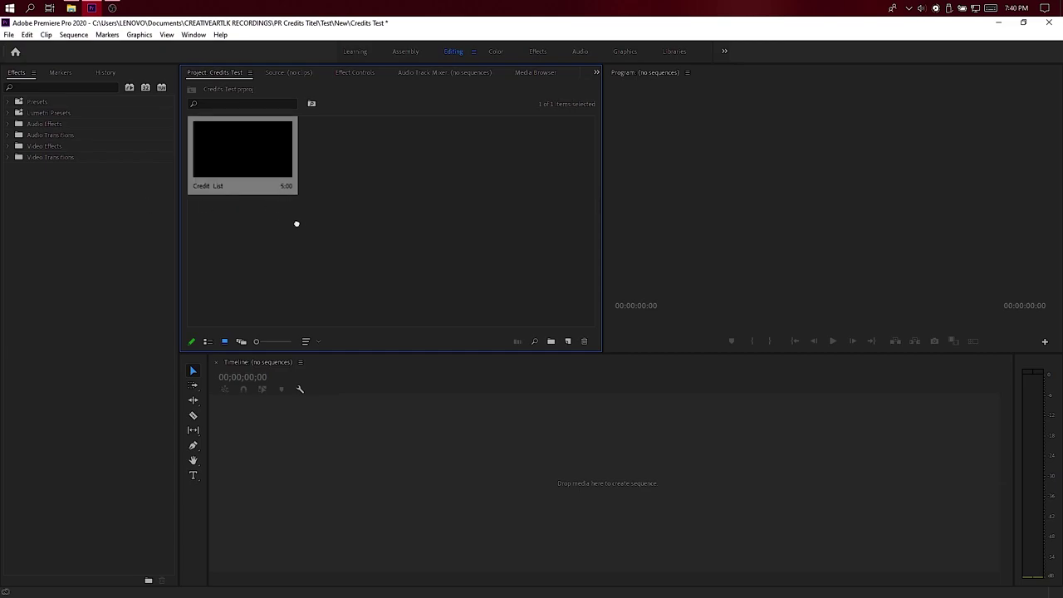
{"action": "left_click_drag", "start_coordinate": [367, 464], "coordinate": [370, 468]}
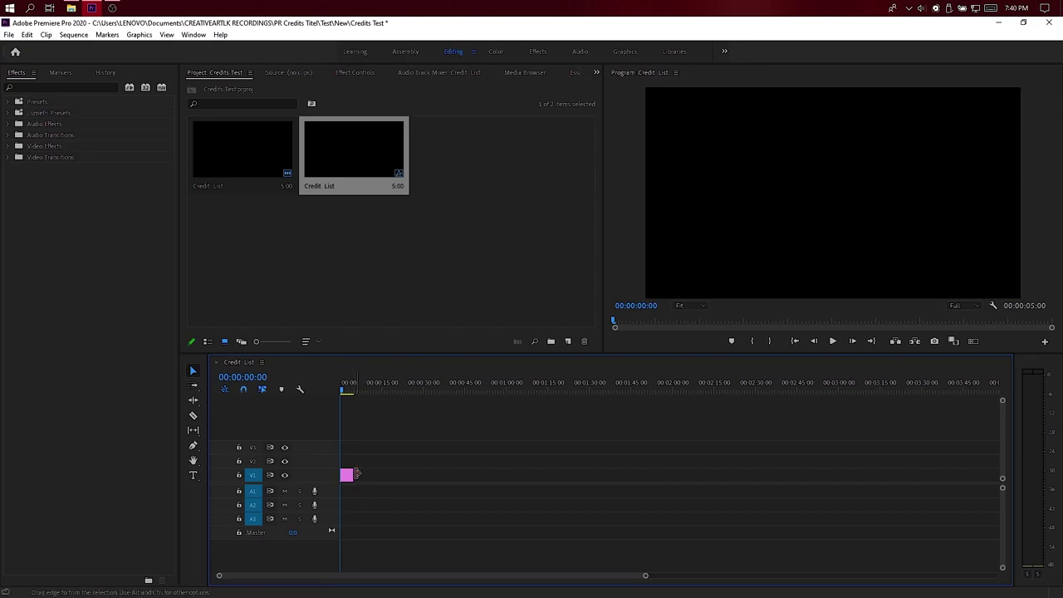
{"action": "left_click_drag", "start_coordinate": [356, 475], "coordinate": [558, 474]}
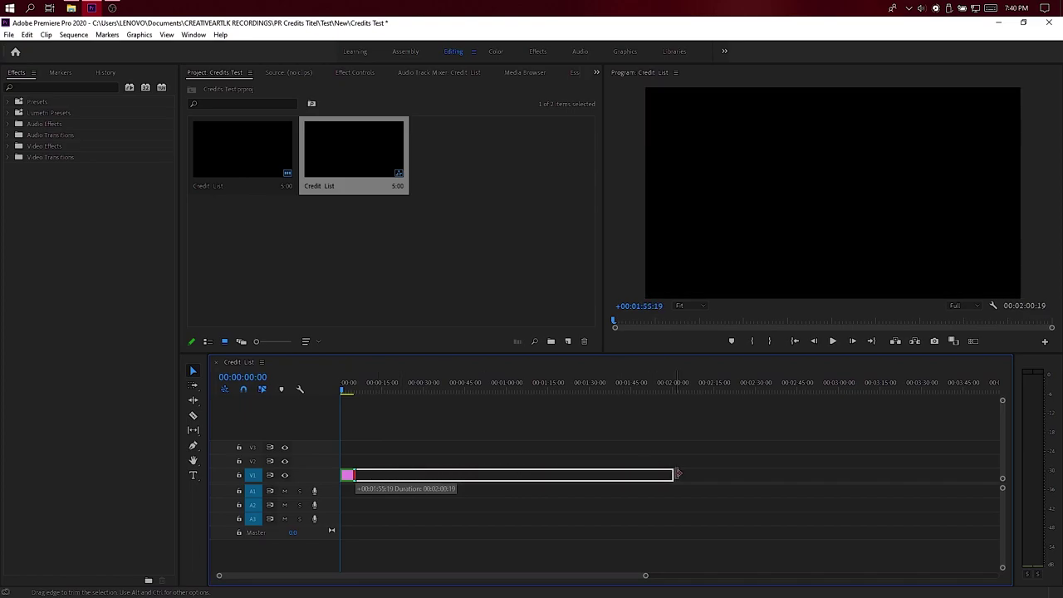
{"action": "left_click_drag", "start_coordinate": [558, 473], "coordinate": [673, 475]}
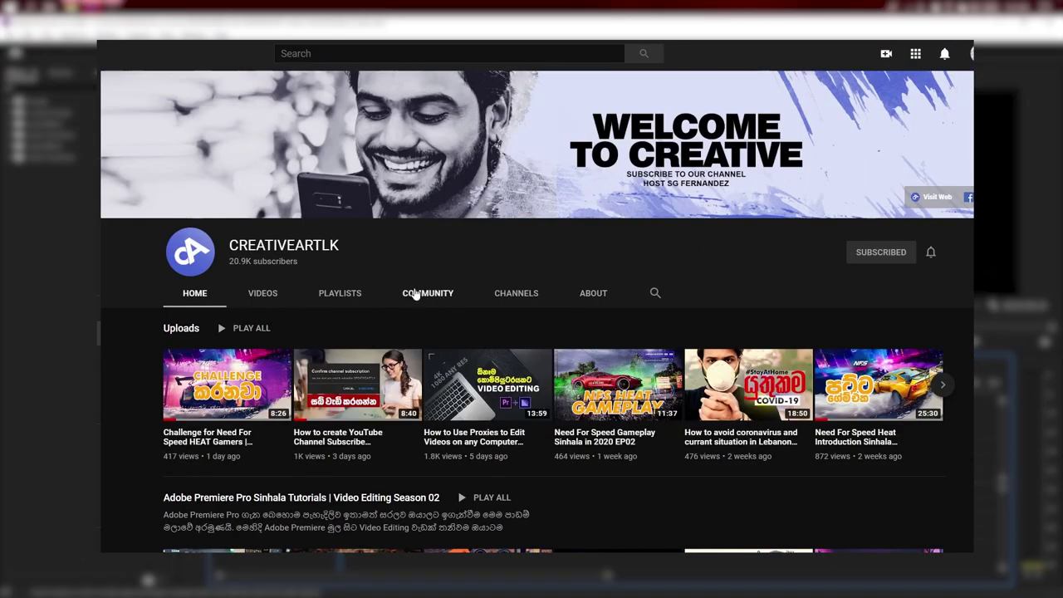
Step: Show the PLAYLISTS tab of the CREATIVEARTLK YouTube channel
{"action": "left_click", "coordinate": [358, 299]}
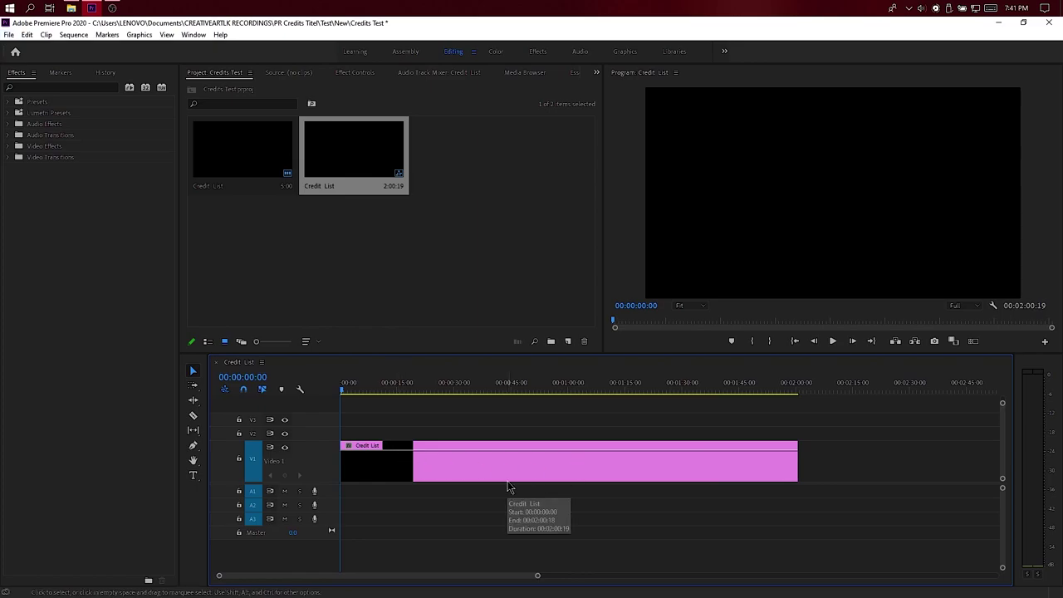
Step: Reopen the Credit List clip on V1 in the Legacy Title editor, then launch File Explorer
{"action": "left_click", "coordinate": [368, 471]}
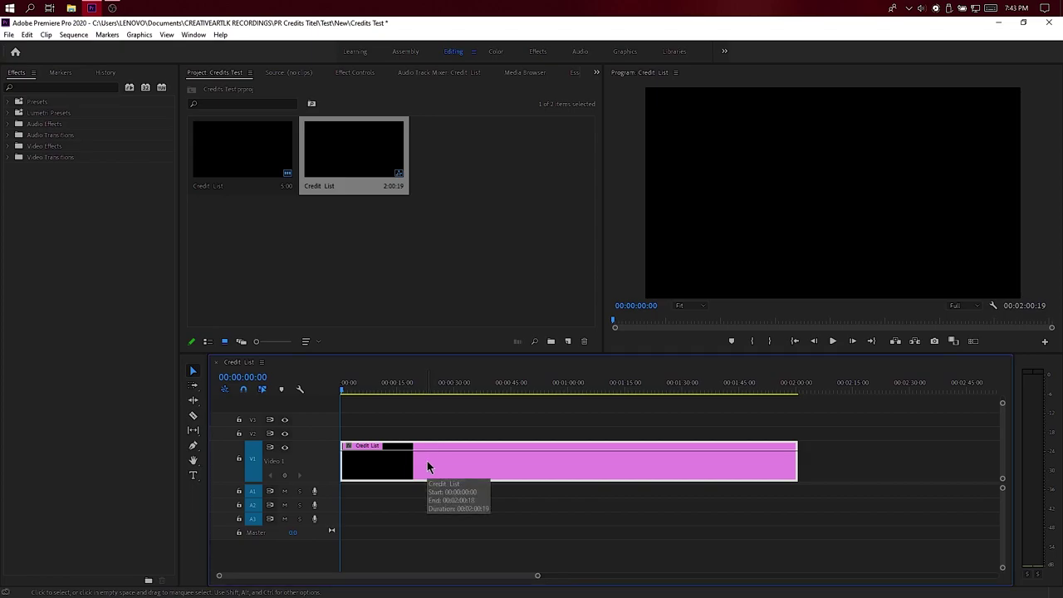
{"action": "double_click", "coordinate": [427, 466]}
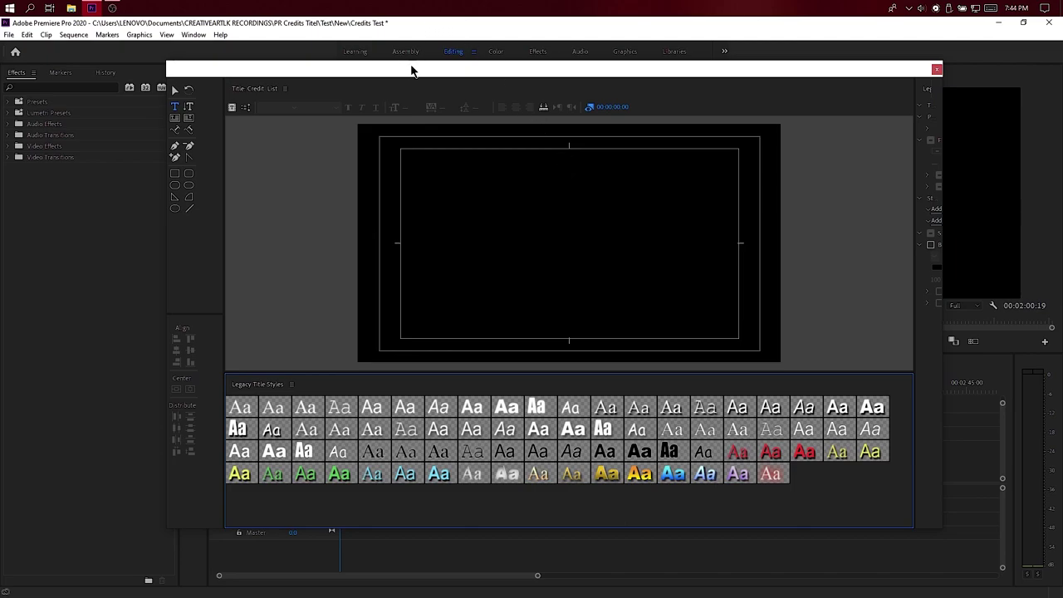
{"action": "key", "text": "super+e"}
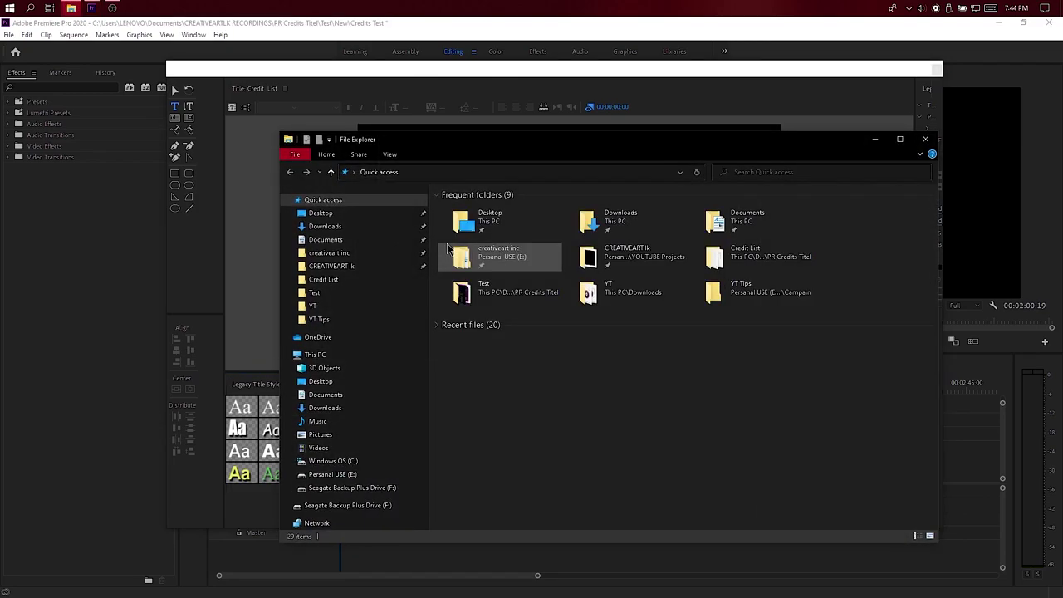
Step: Open Documents > CREATIVEARTLK RECORDINGS > PR Credits Titel > Credit List, showing medium icons
{"action": "left_click", "coordinate": [365, 240]}
{"action": "left_click", "coordinate": [544, 287]}
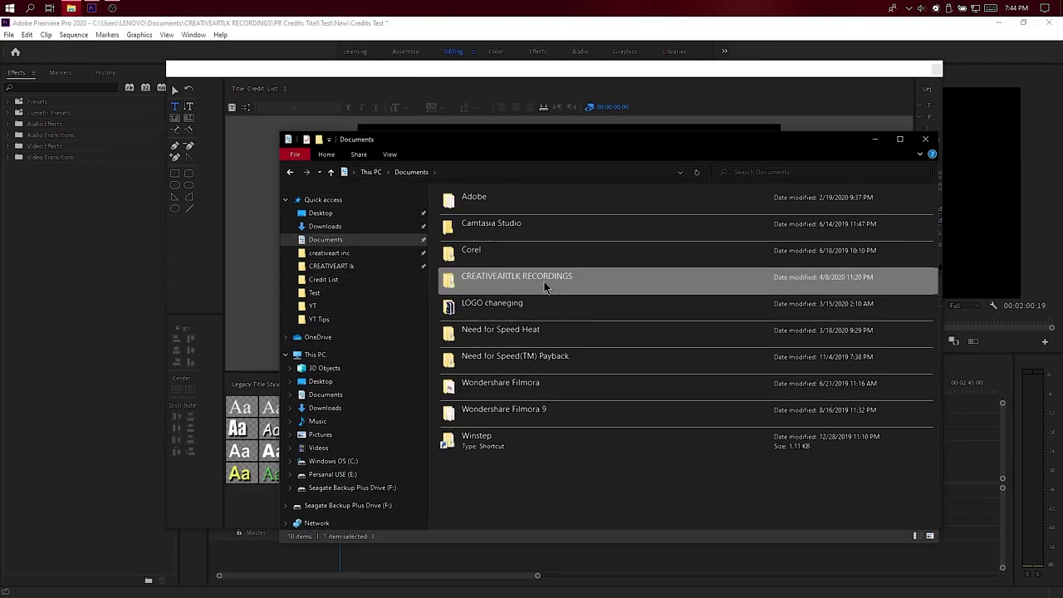
{"action": "double_click", "coordinate": [544, 282]}
{"action": "double_click", "coordinate": [499, 208]}
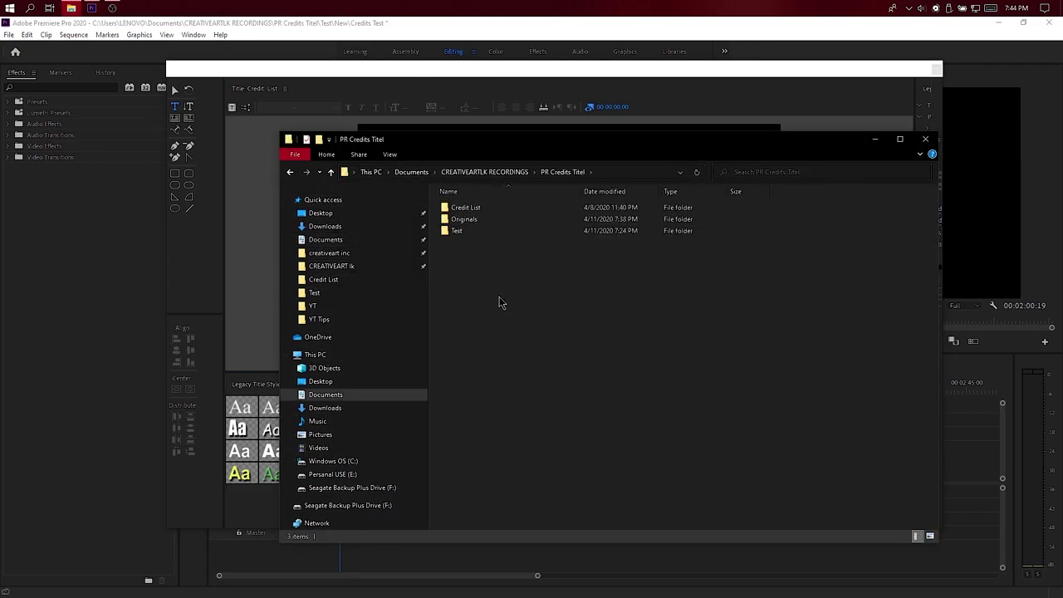
{"action": "double_click", "coordinate": [486, 211]}
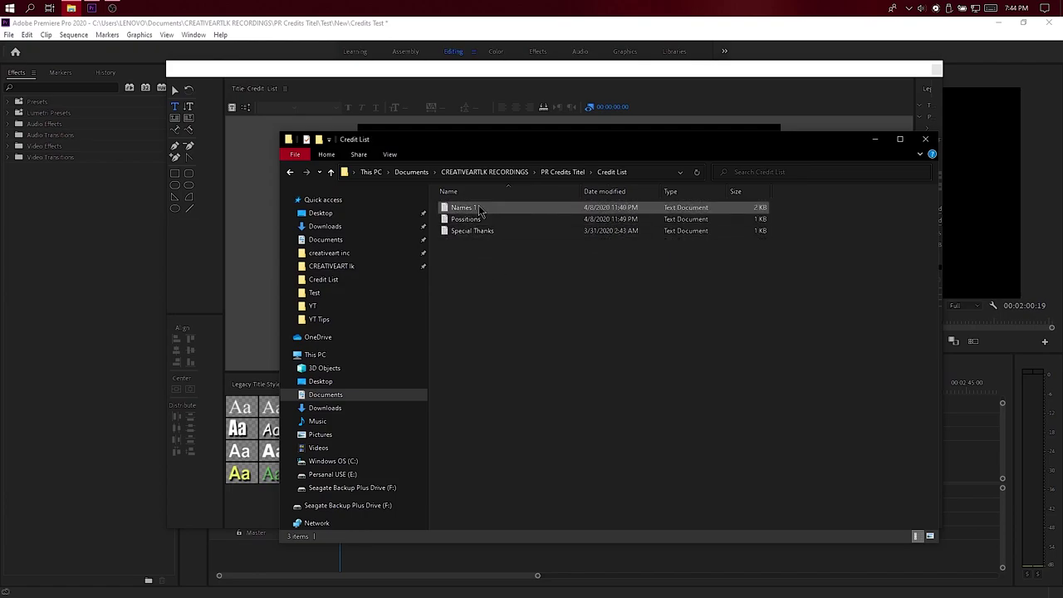
{"action": "right_click", "coordinate": [478, 273]}
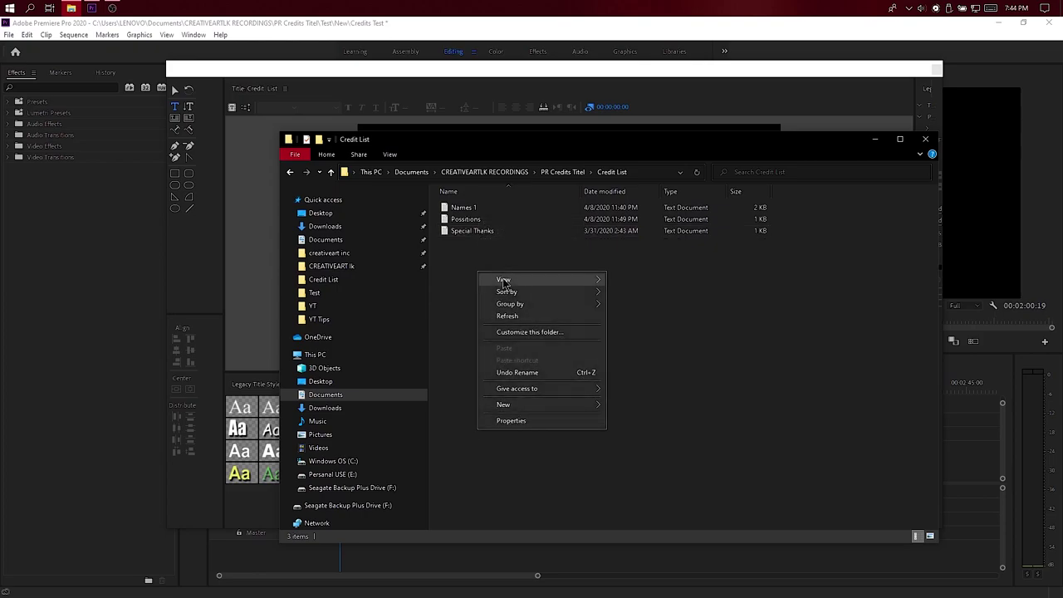
{"action": "mouse_move", "coordinate": [566, 283]}
{"action": "left_click", "coordinate": [633, 305]}
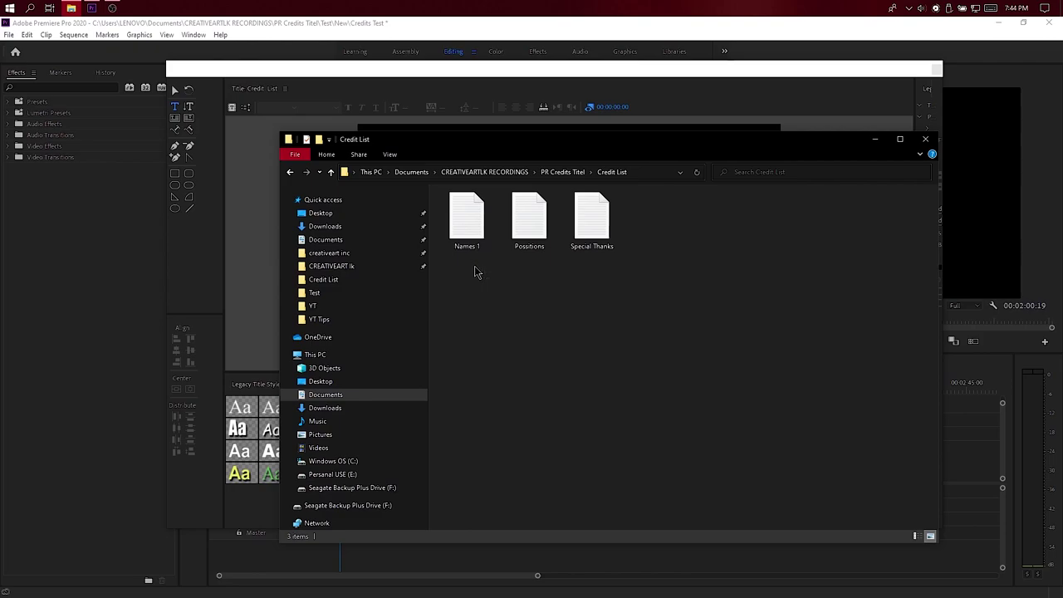
Step: Open and read through the Names 1 text file in Notepad, then close it
{"action": "double_click", "coordinate": [475, 241]}
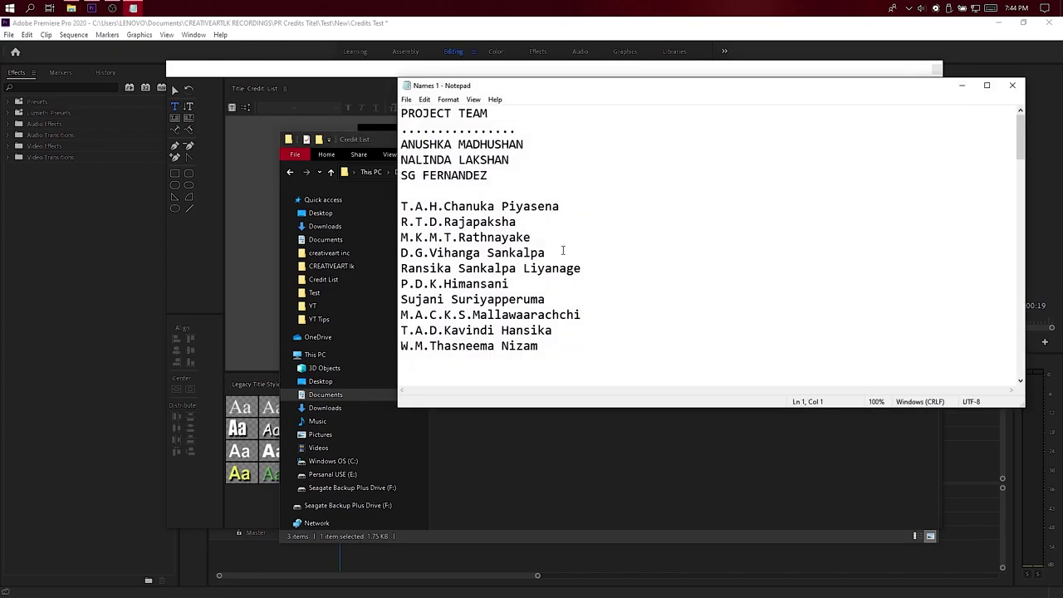
{"action": "scroll", "coordinate": [563, 251], "scroll_direction": "down", "scroll_amount": 10}
{"action": "scroll", "coordinate": [565, 253], "scroll_direction": "up", "scroll_amount": 10}
{"action": "scroll", "coordinate": [565, 251], "scroll_direction": "down", "scroll_amount": 7}
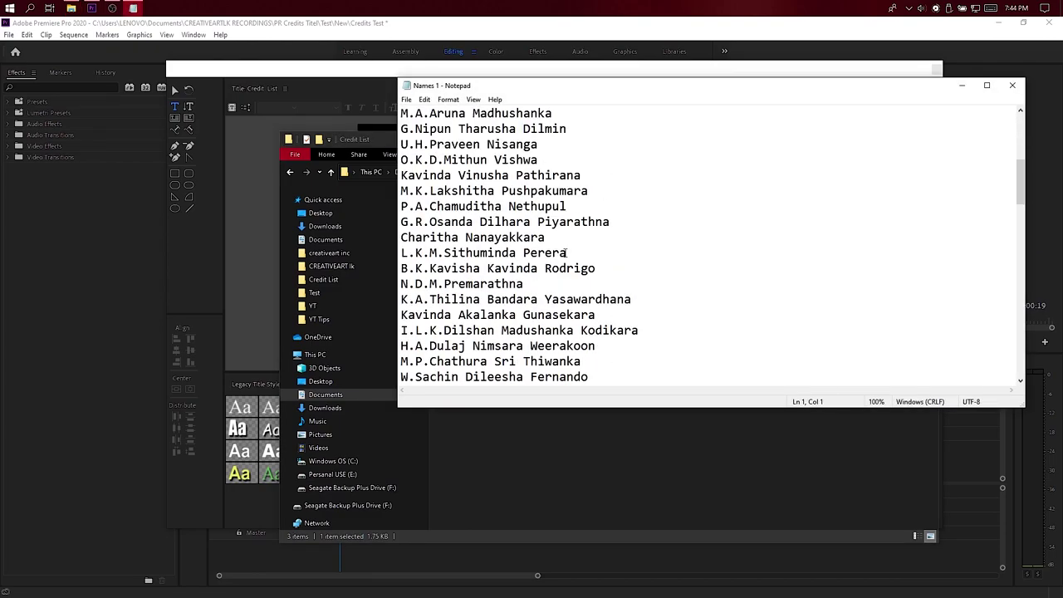
{"action": "scroll", "coordinate": [565, 253], "scroll_direction": "down", "scroll_amount": 7}
{"action": "scroll", "coordinate": [565, 253], "scroll_direction": "down", "scroll_amount": 5}
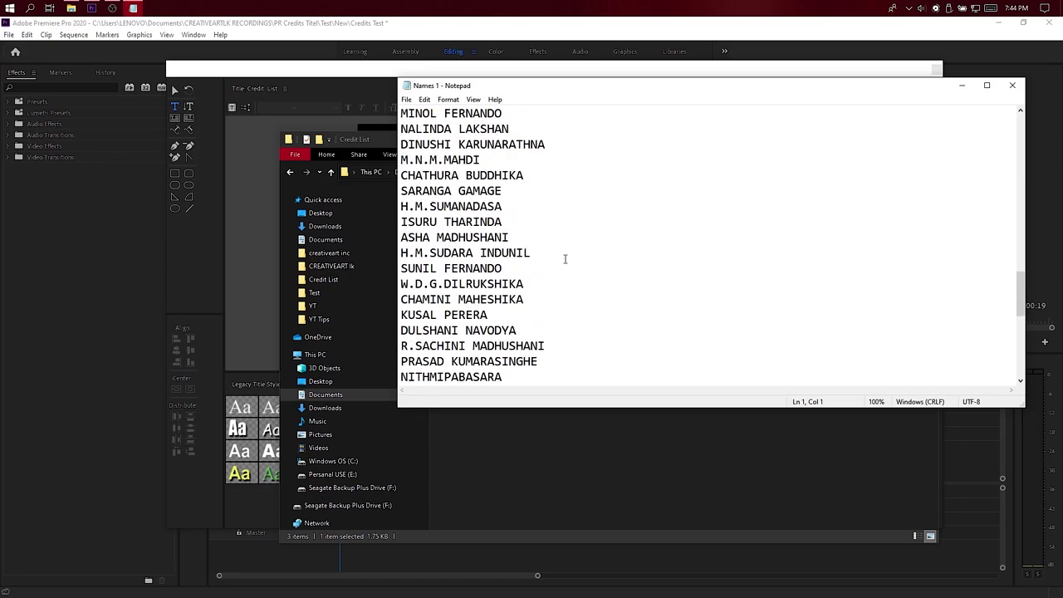
{"action": "scroll", "coordinate": [565, 259], "scroll_direction": "down", "scroll_amount": 6}
{"action": "left_click", "coordinate": [1013, 85]}
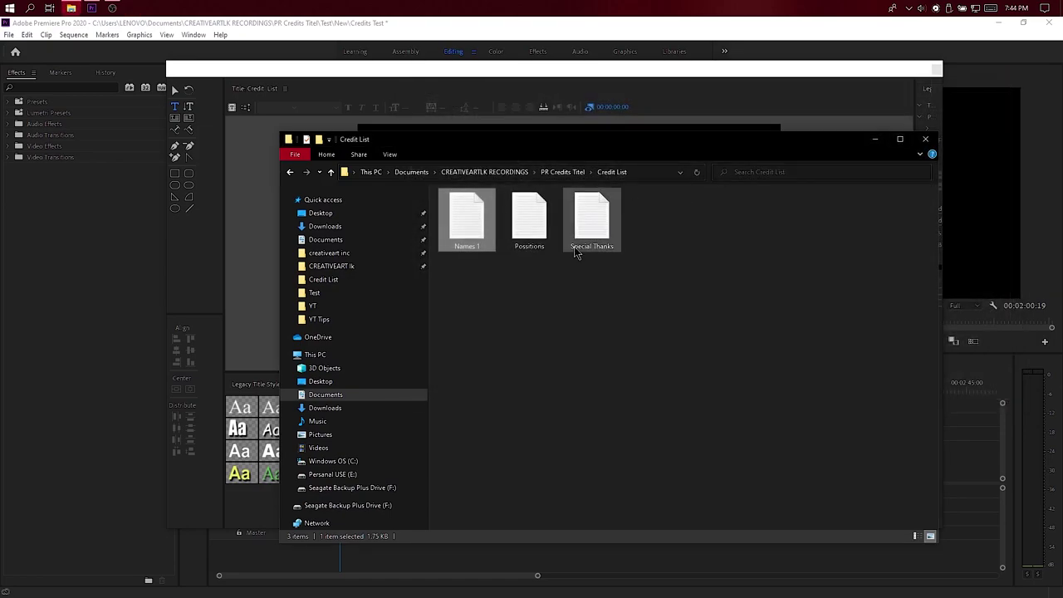
Step: Open the Possitions text file to review it, then close it
{"action": "left_click", "coordinate": [538, 224]}
{"action": "double_click", "coordinate": [538, 224]}
{"action": "left_click_drag", "start_coordinate": [585, 109], "coordinate": [704, 108]}
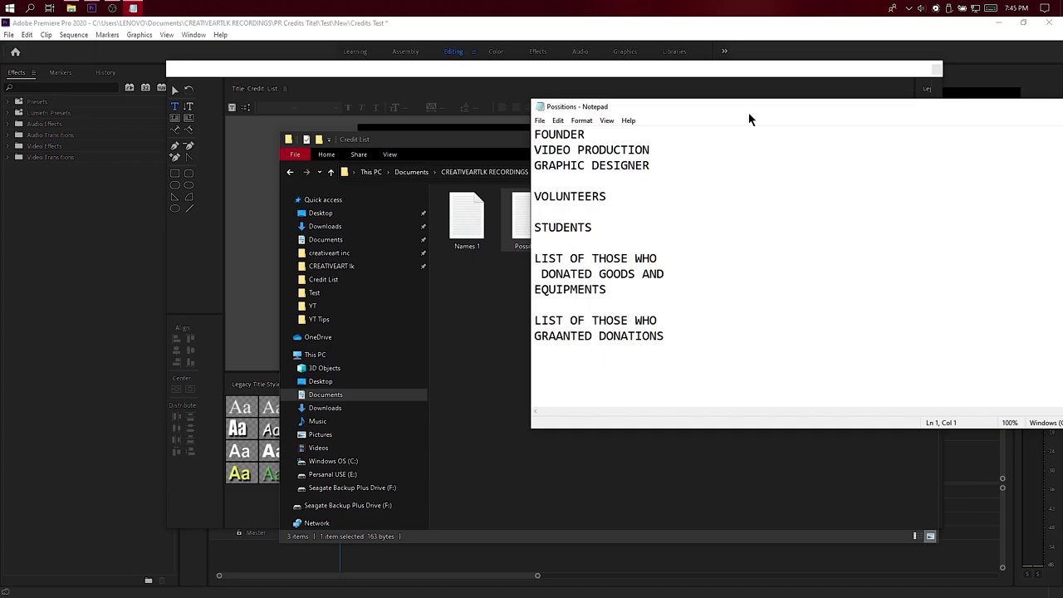
{"action": "left_click_drag", "start_coordinate": [755, 108], "coordinate": [653, 106]}
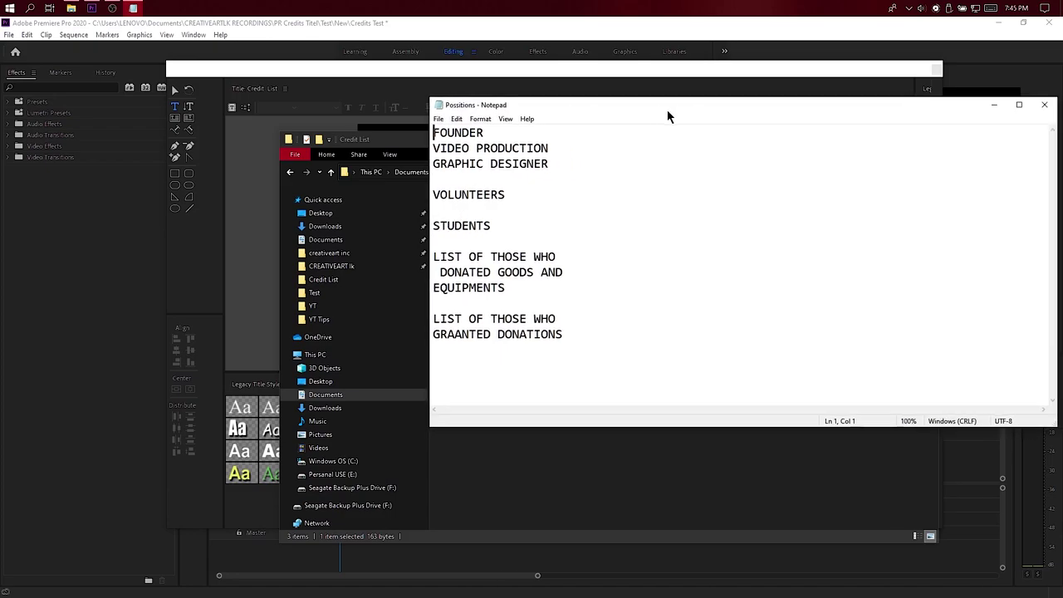
{"action": "left_click", "coordinate": [1046, 108]}
Step: View and close the Special Thanks list, moving the folder window off the title canvas
{"action": "left_click", "coordinate": [603, 251]}
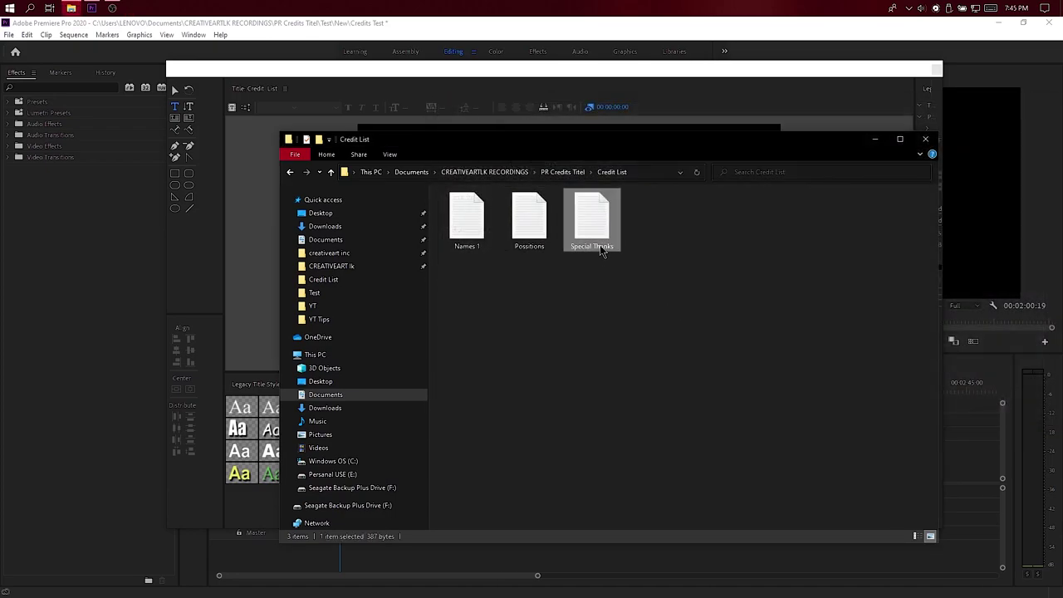
{"action": "double_click", "coordinate": [602, 246]}
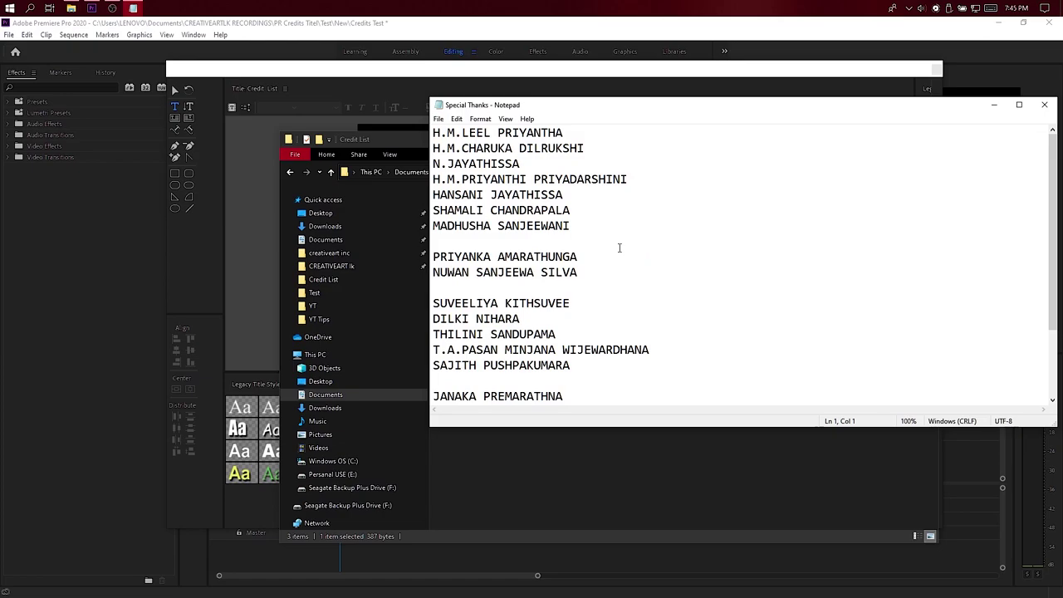
{"action": "left_click_drag", "start_coordinate": [790, 108], "coordinate": [445, 128]}
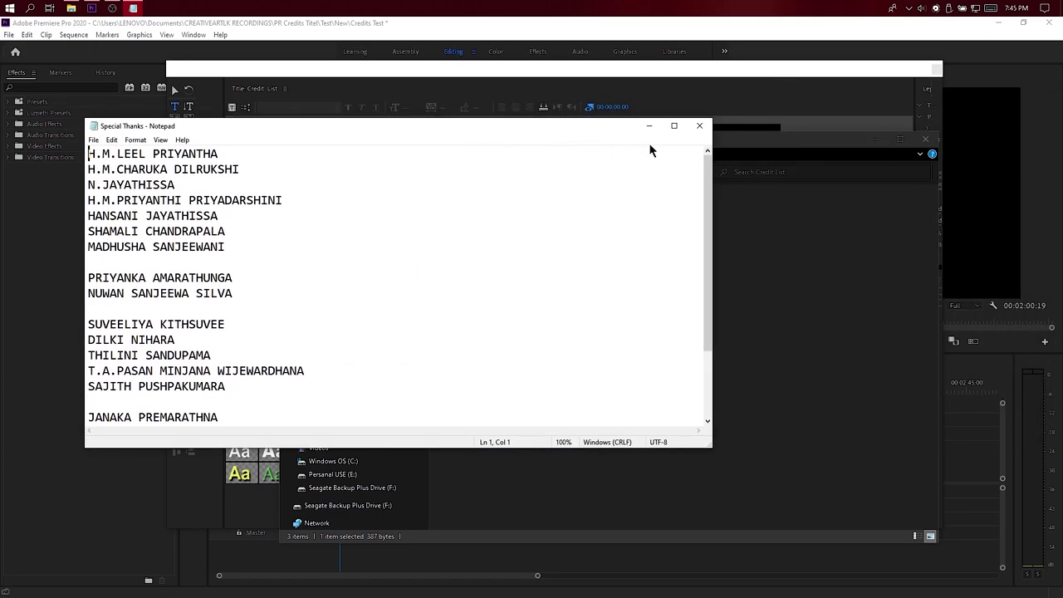
{"action": "left_click", "coordinate": [699, 126]}
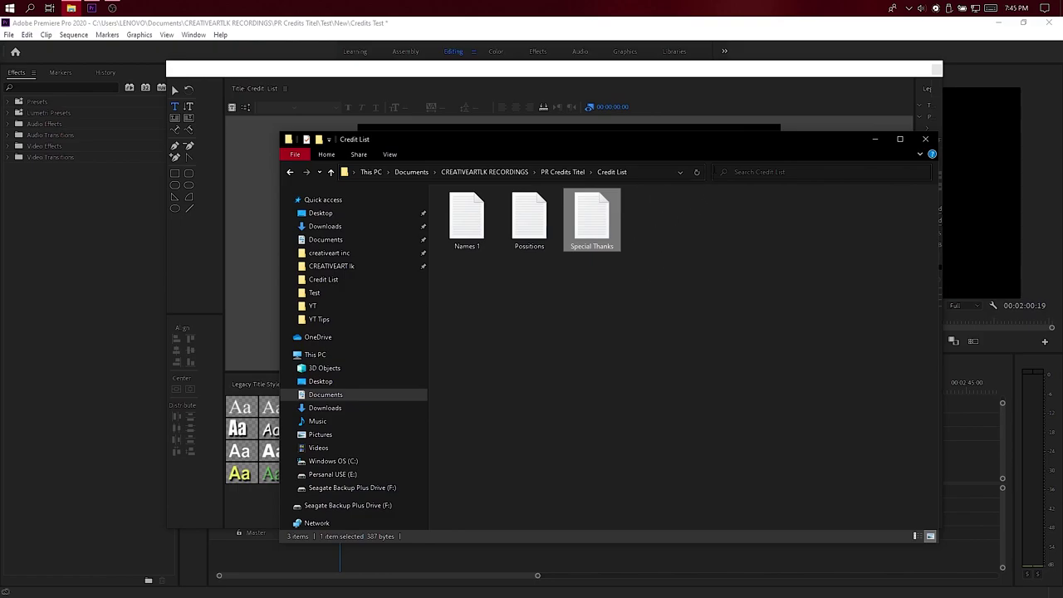
{"action": "left_click_drag", "start_coordinate": [758, 142], "coordinate": [710, 372]}
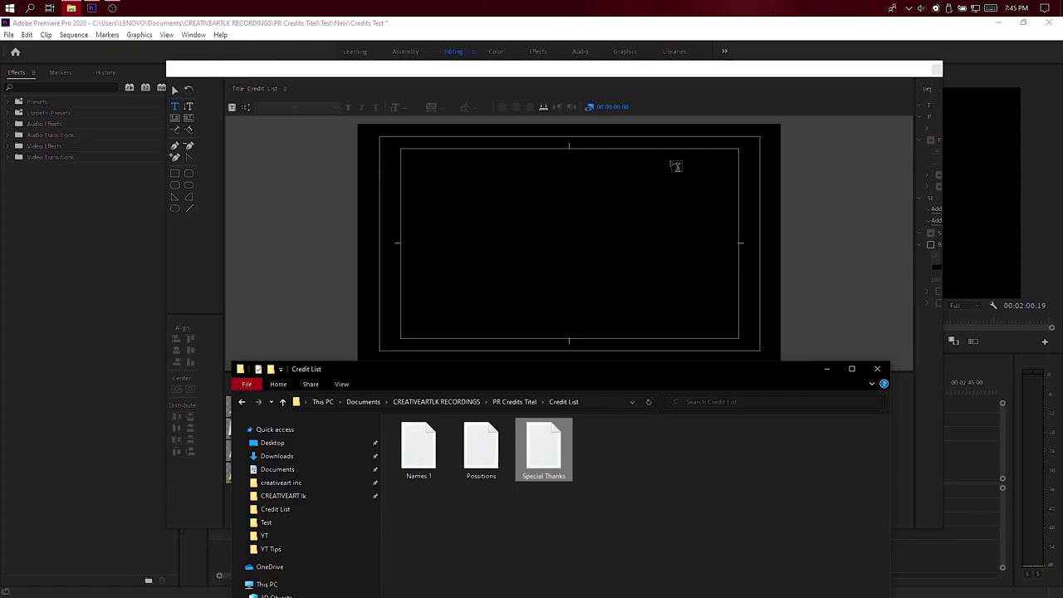
Step: Draw an area text box over the right half of the title canvas
{"action": "left_click", "coordinate": [672, 72]}
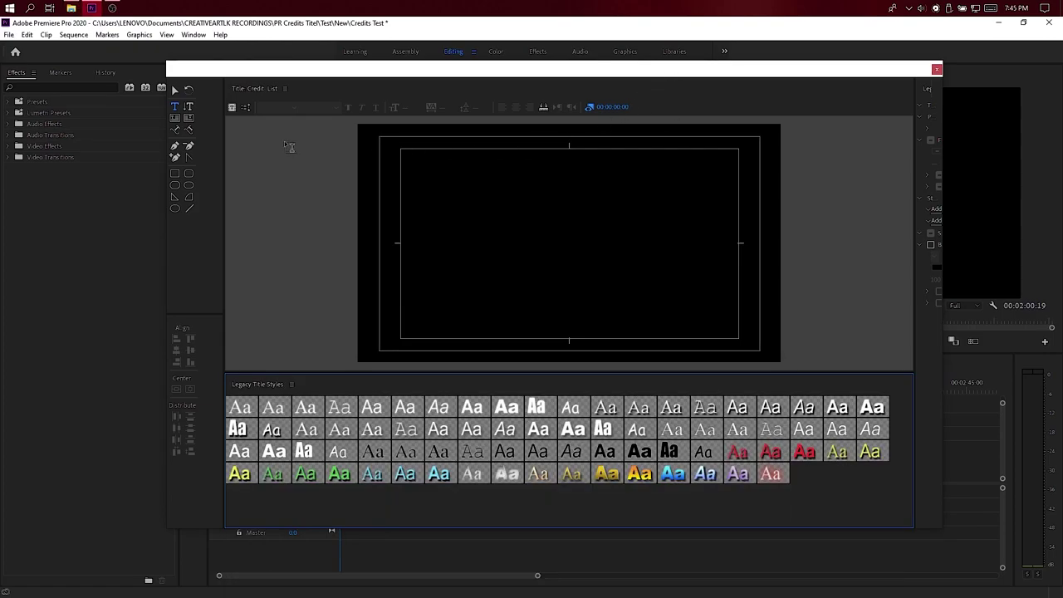
{"action": "left_click", "coordinate": [177, 114]}
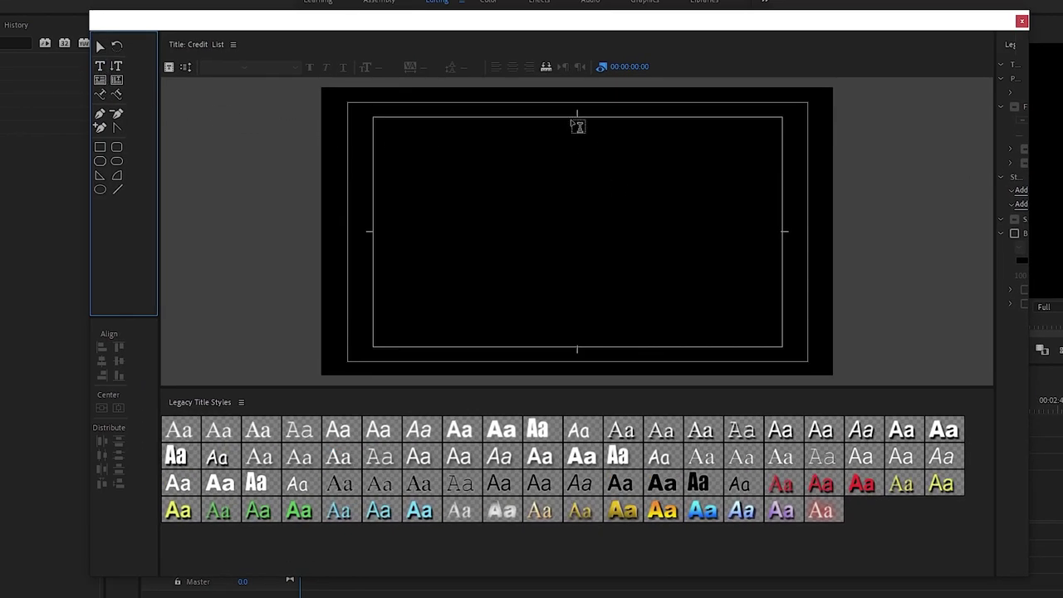
{"action": "mouse_move", "coordinate": [572, 119]}
{"action": "left_mouse_down"}
{"action": "mouse_move", "coordinate": [639, 226]}
{"action": "mouse_move", "coordinate": [783, 349]}
{"action": "left_mouse_up"}
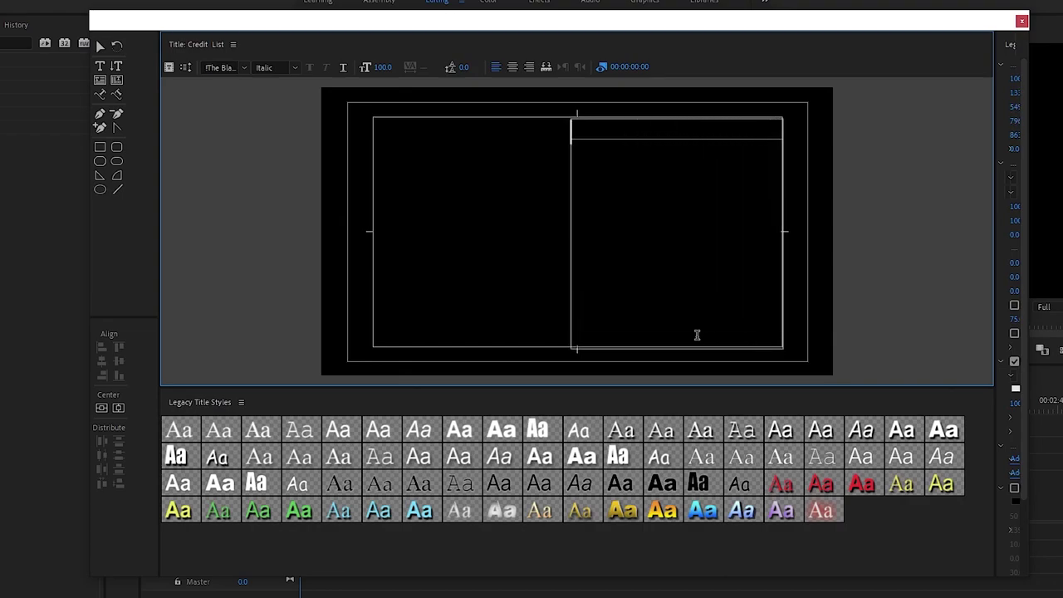
Step: Reposition and resize the text box to sit at the safe-area top, slightly narrower
{"action": "left_click", "coordinate": [100, 47]}
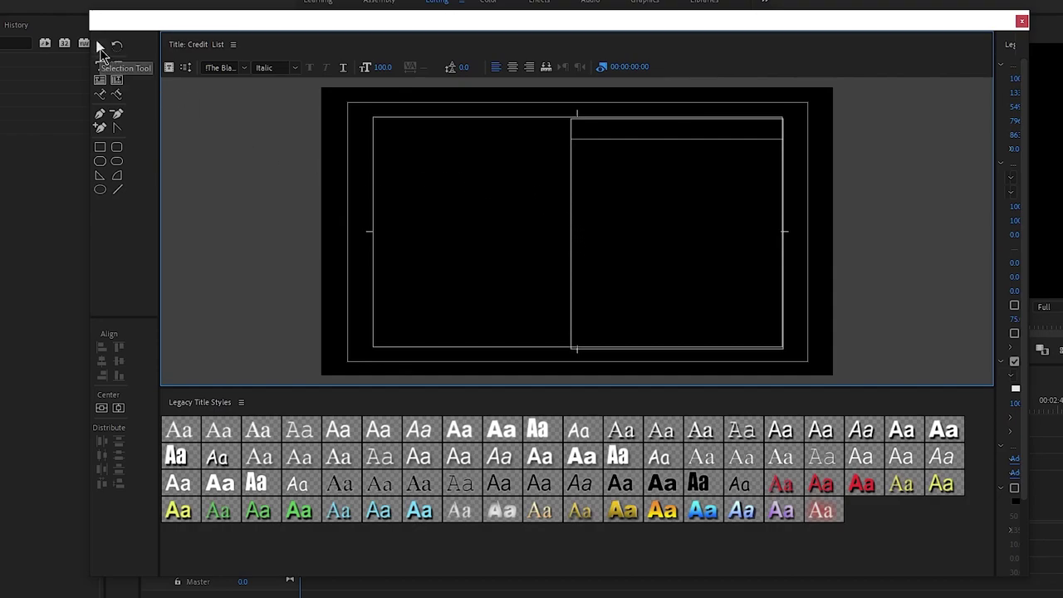
{"action": "left_click", "coordinate": [648, 252]}
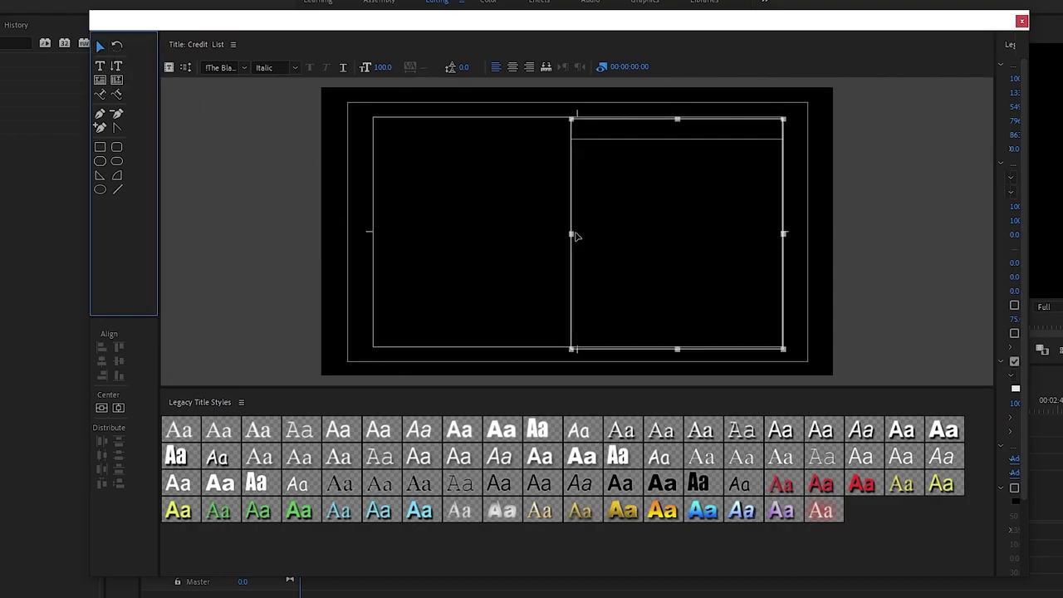
{"action": "left_click_drag", "start_coordinate": [573, 236], "coordinate": [579, 235]}
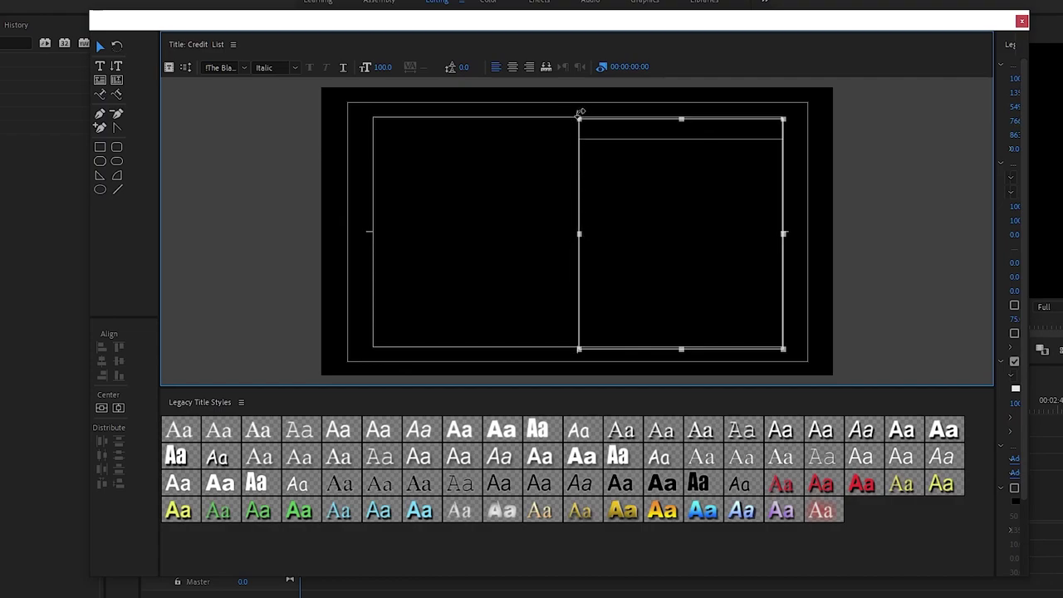
{"action": "left_click_drag", "start_coordinate": [585, 133], "coordinate": [650, 205]}
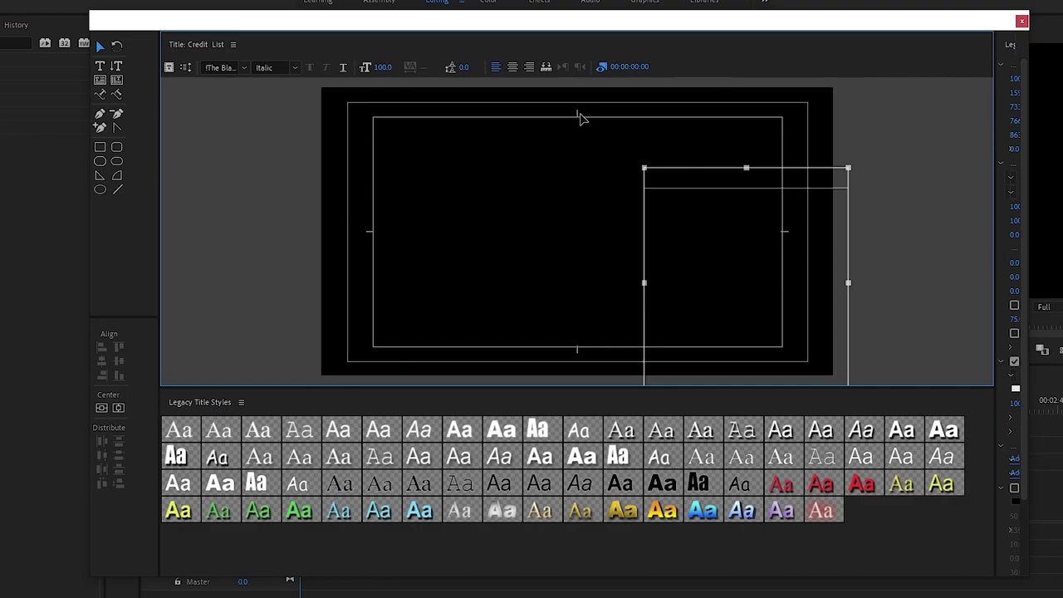
{"action": "mouse_move", "coordinate": [674, 206]}
{"action": "left_mouse_down"}
{"action": "mouse_move", "coordinate": [655, 183]}
{"action": "mouse_move", "coordinate": [682, 232]}
{"action": "left_mouse_up"}
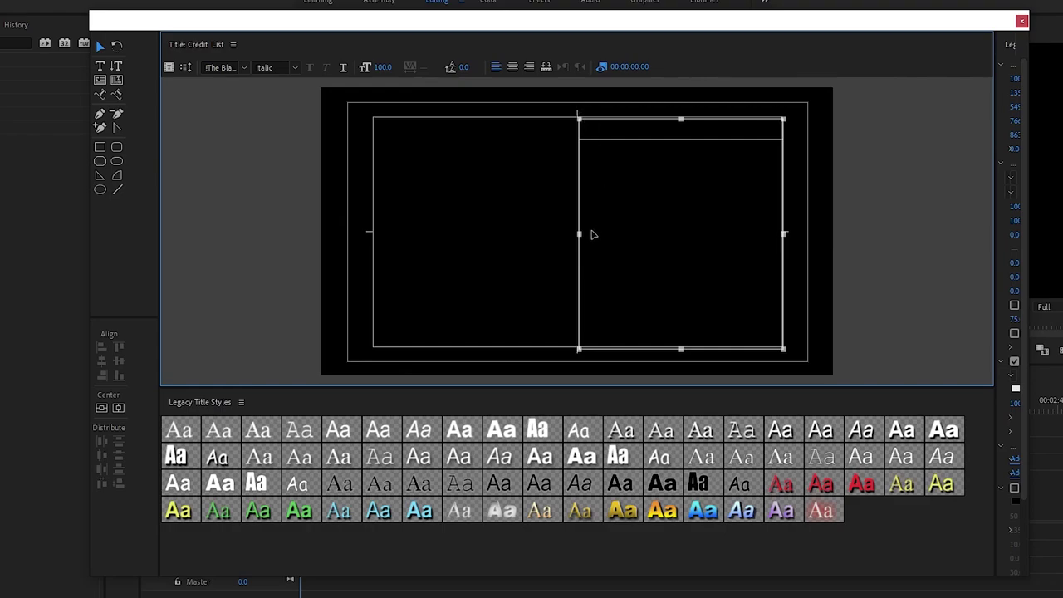
{"action": "left_click_drag", "start_coordinate": [579, 236], "coordinate": [587, 234]}
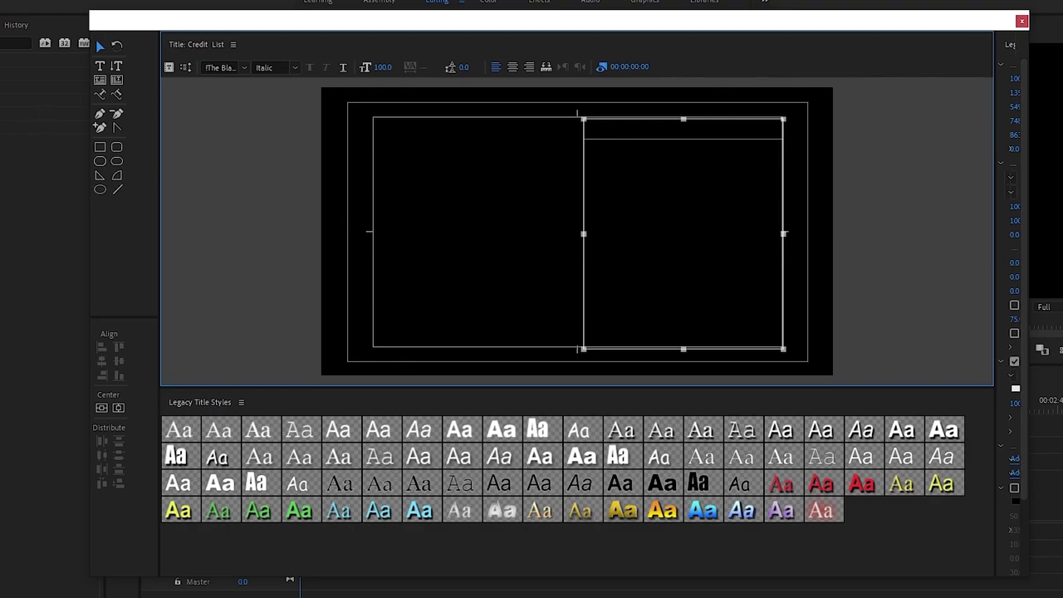
Step: Copy the entire Names 1 credit list in Notepad and return to the title editor
{"action": "key", "text": "alt+Tab"}
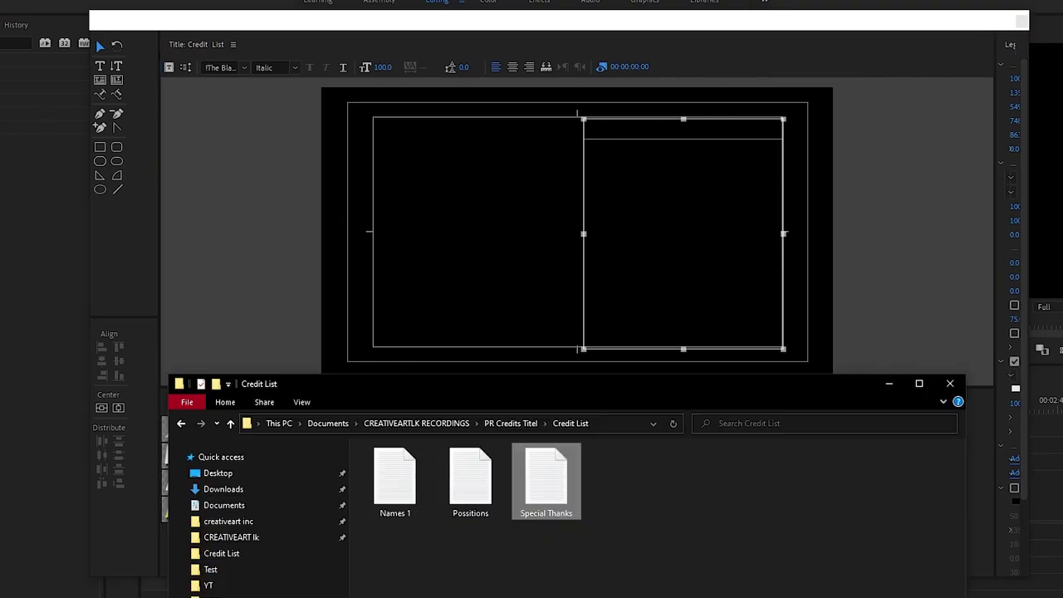
{"action": "left_click_drag", "start_coordinate": [487, 386], "coordinate": [606, 76]}
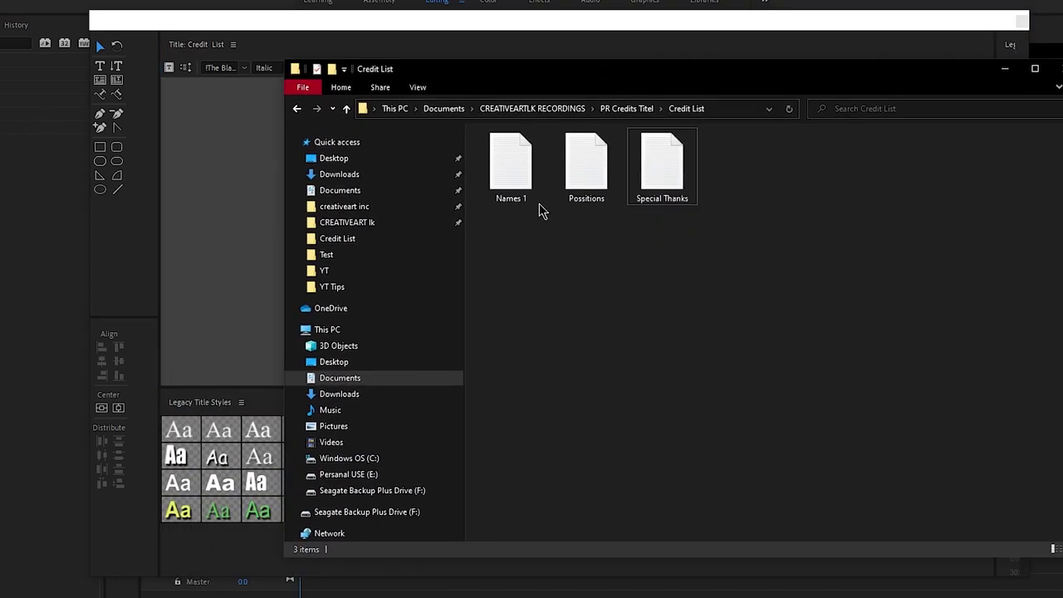
{"action": "double_click", "coordinate": [524, 172]}
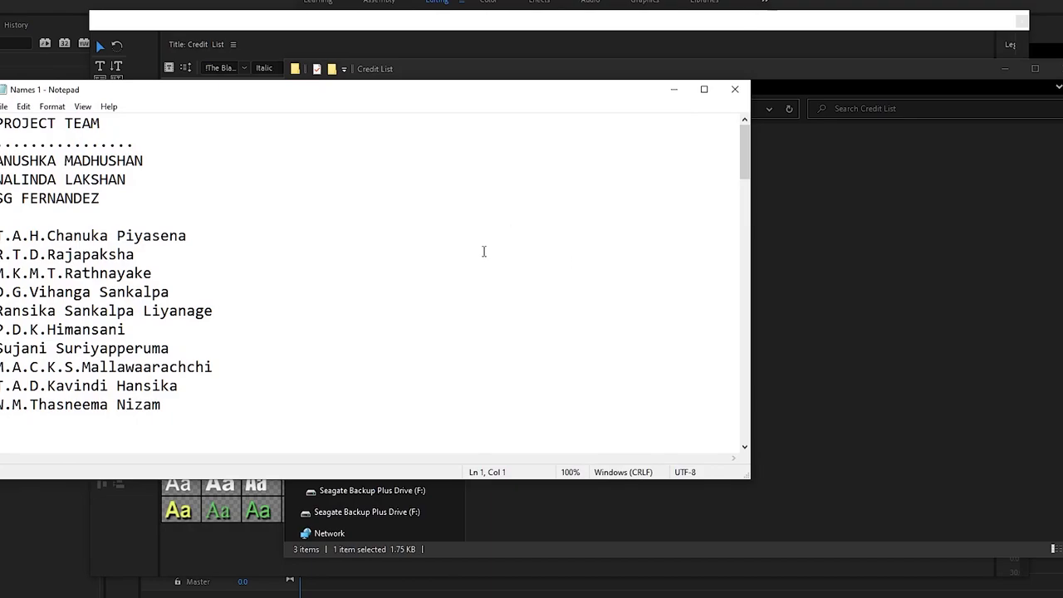
{"action": "key", "text": "ctrl+a"}
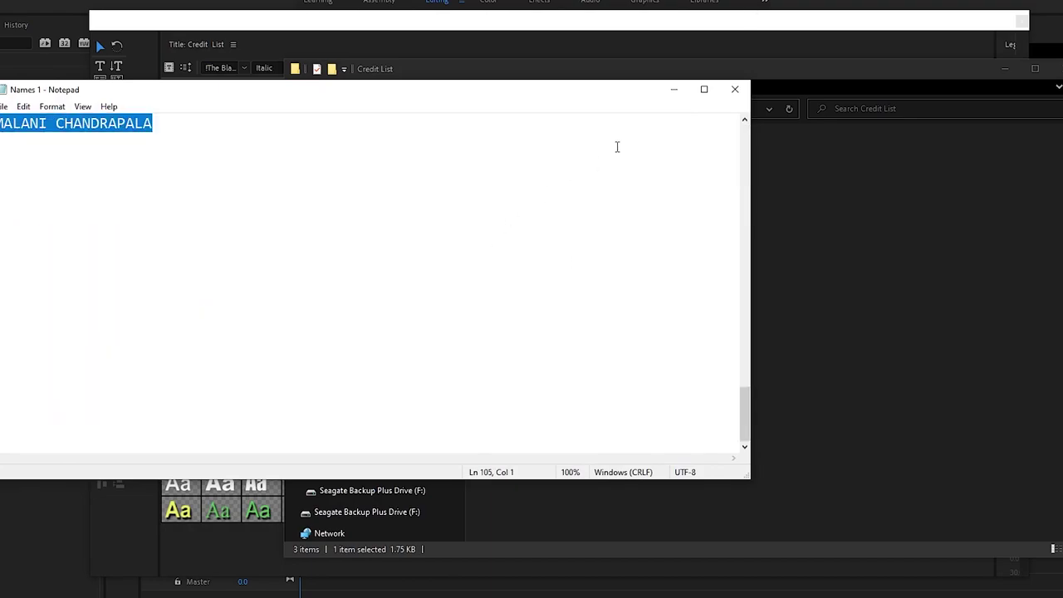
{"action": "left_click_drag", "start_coordinate": [598, 93], "coordinate": [932, 103]}
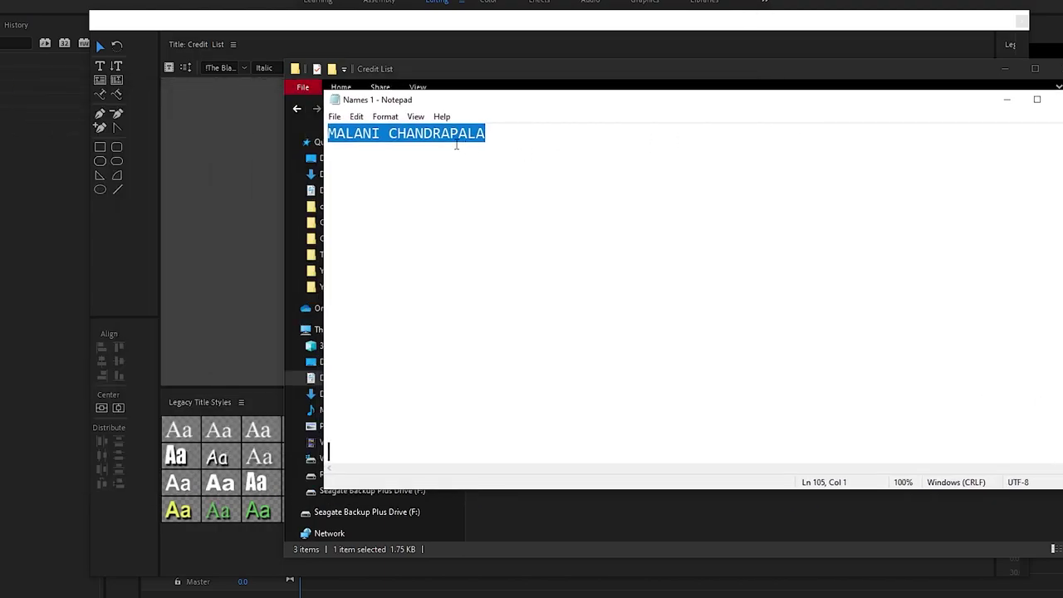
{"action": "right_click", "coordinate": [456, 140]}
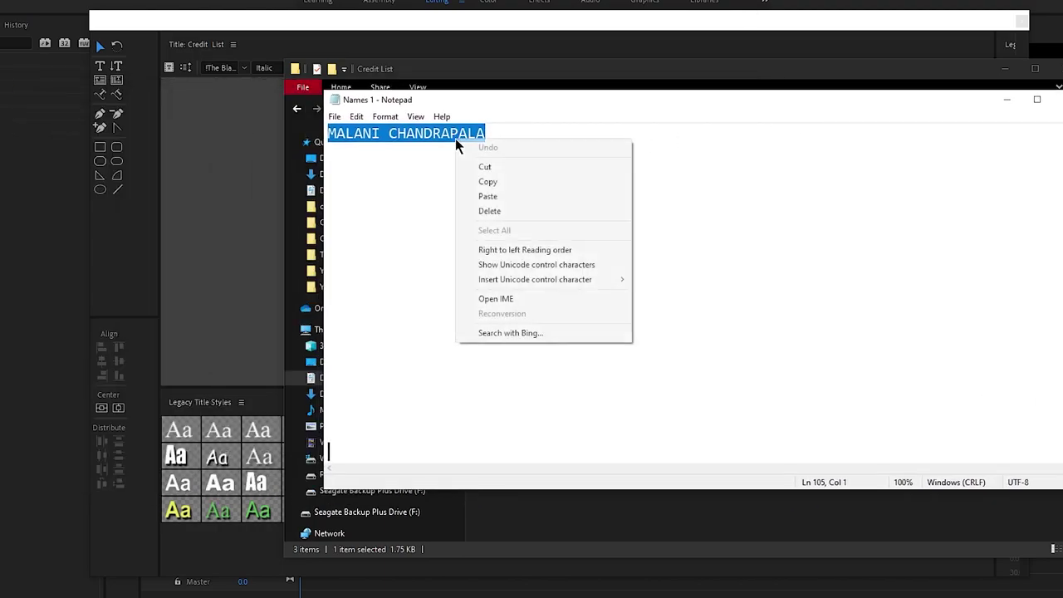
{"action": "left_click", "coordinate": [511, 181]}
{"action": "left_click_drag", "start_coordinate": [889, 75], "coordinate": [890, 374]}
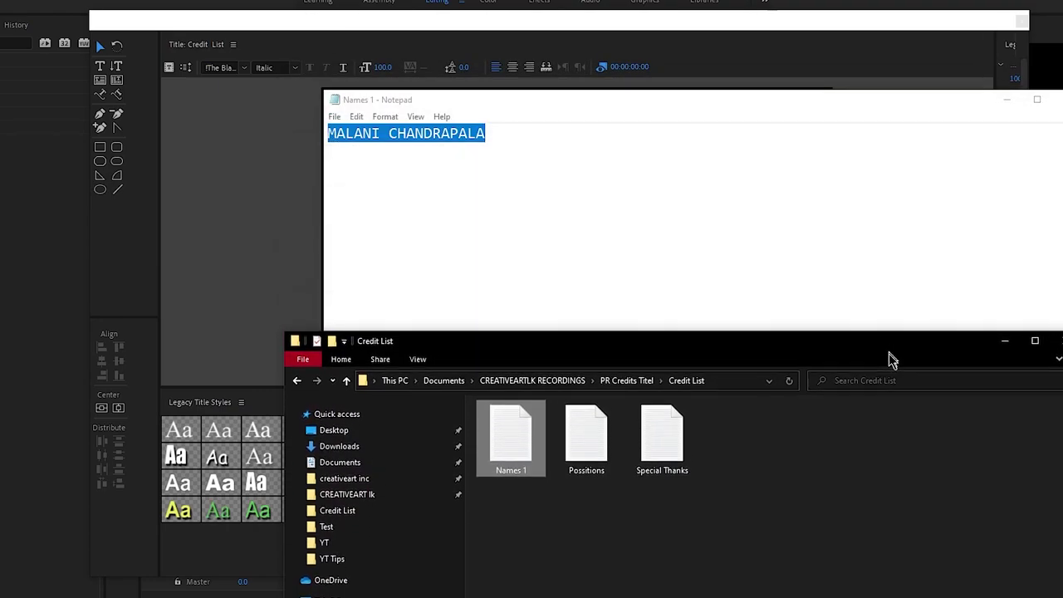
{"action": "left_click", "coordinate": [351, 23]}
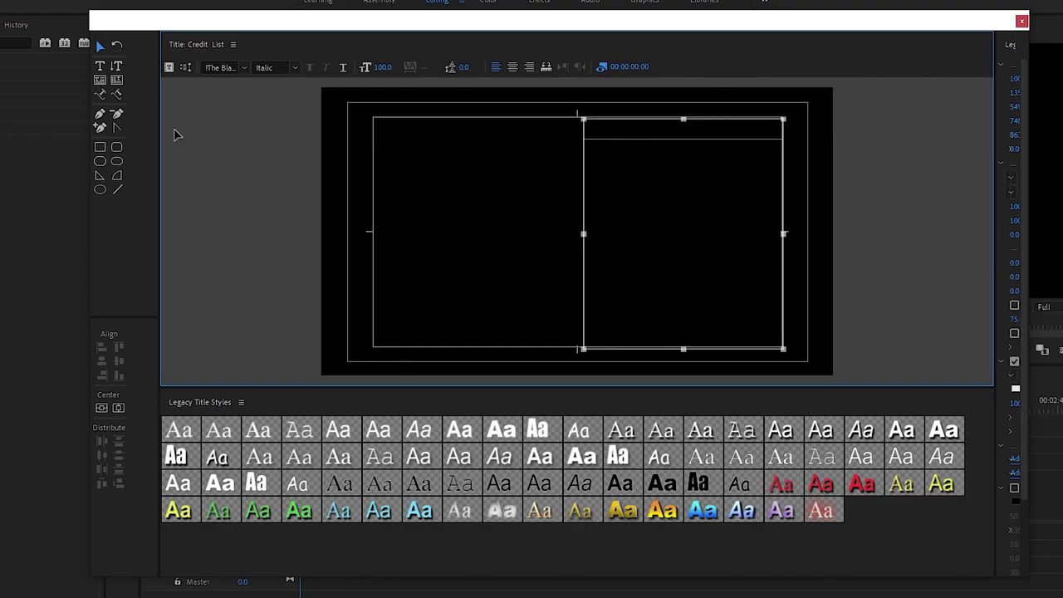
Step: Paste the Names 1 credit names into the right text box
{"action": "left_click", "coordinate": [100, 66]}
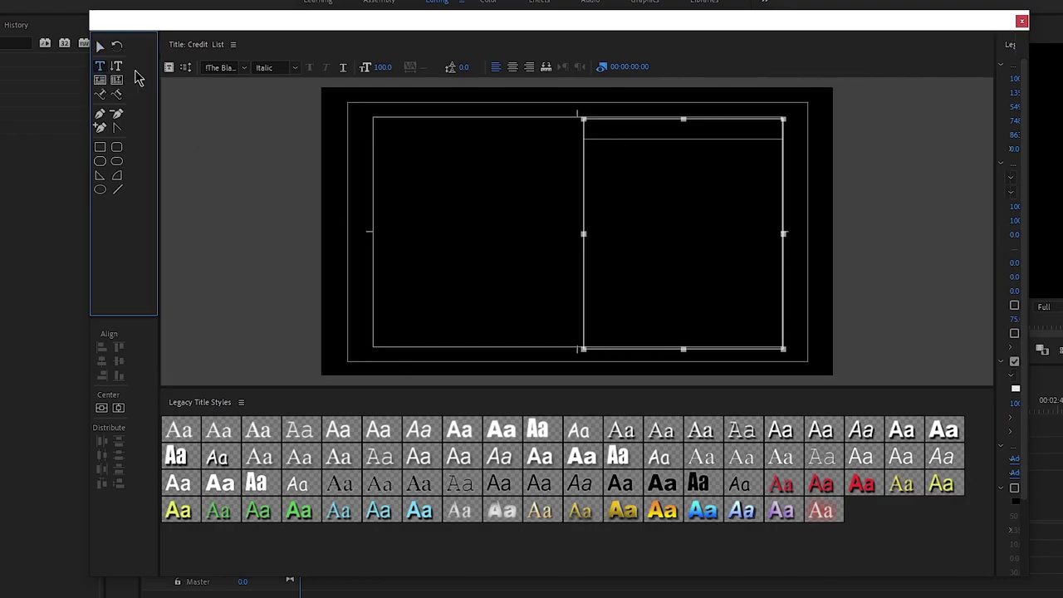
{"action": "left_click", "coordinate": [631, 135]}
{"action": "left_click", "coordinate": [614, 127]}
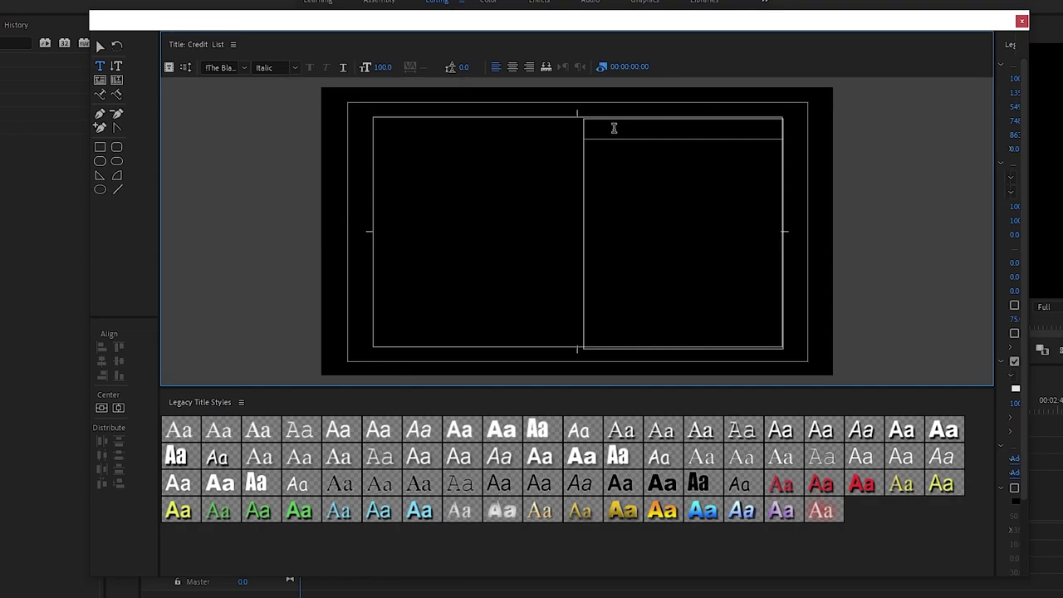
{"action": "key", "text": "Escape"}
{"action": "key", "text": "ctrl+v"}
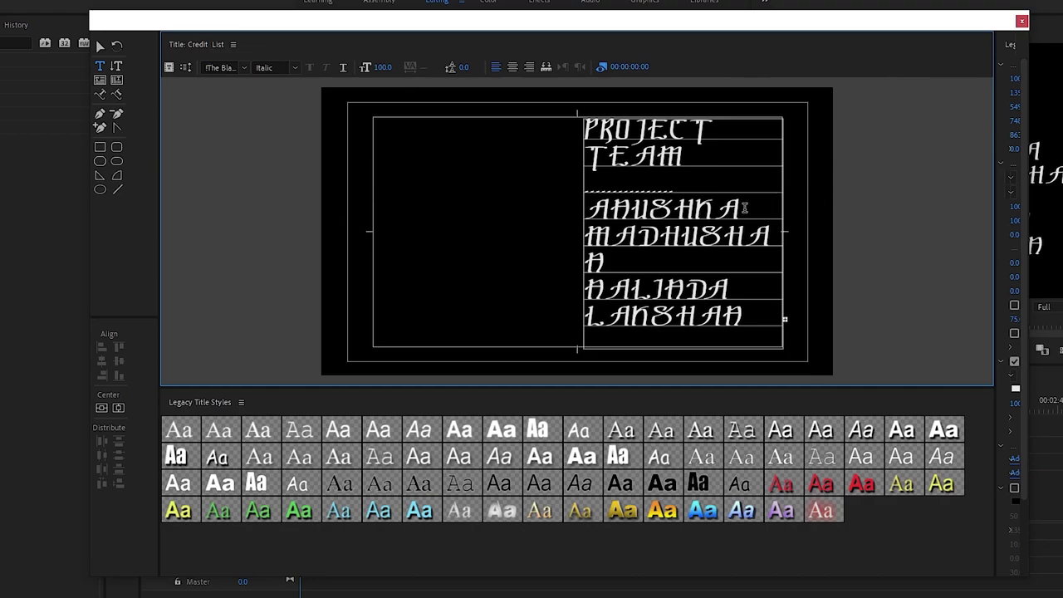
Step: Delete the dotted line and the empty line beneath the PROJECT TEAM heading
{"action": "left_click_drag", "start_coordinate": [674, 186], "coordinate": [584, 191]}
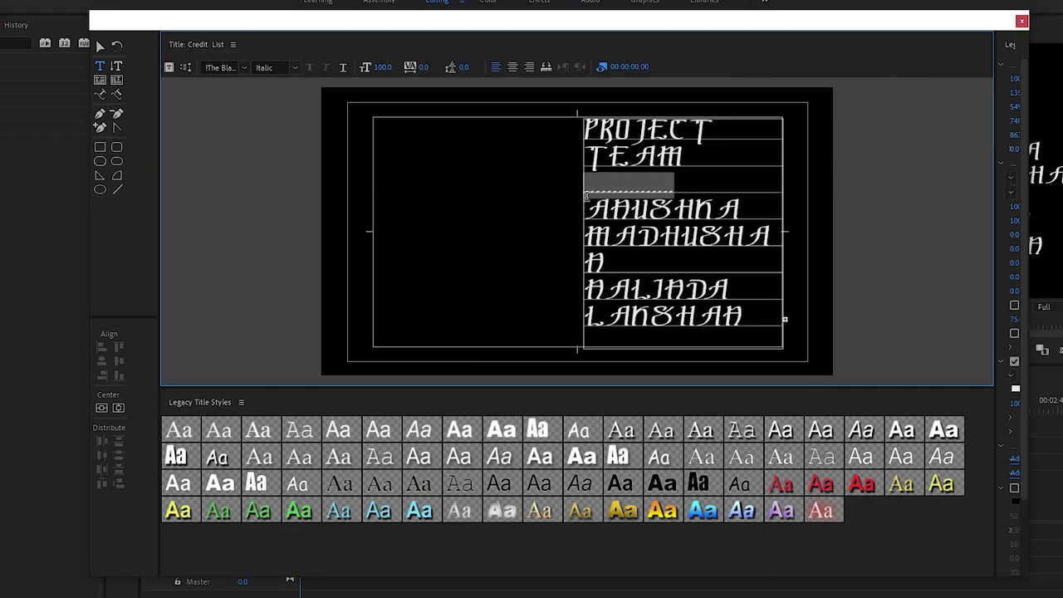
{"action": "left_click", "coordinate": [584, 193]}
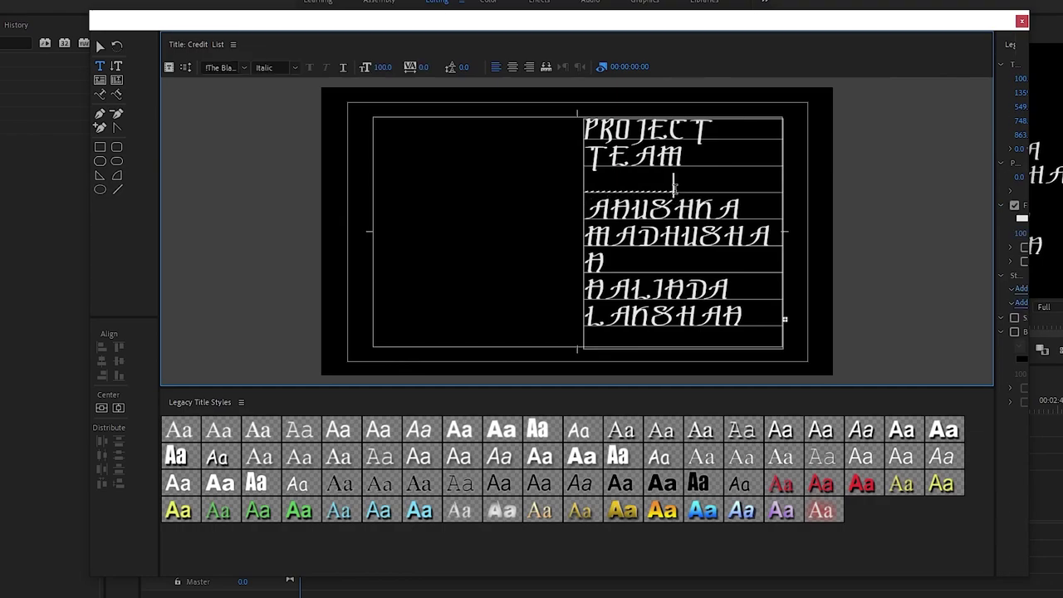
{"action": "left_click_drag", "start_coordinate": [678, 189], "coordinate": [591, 190]}
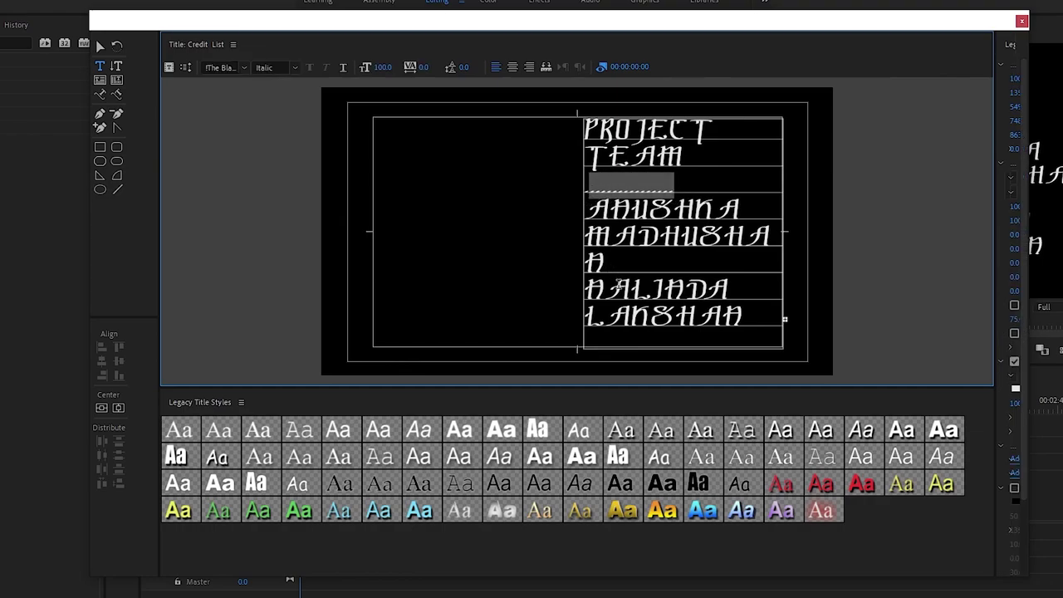
{"action": "key", "text": "Delete"}
{"action": "key", "text": "BackSpace"}
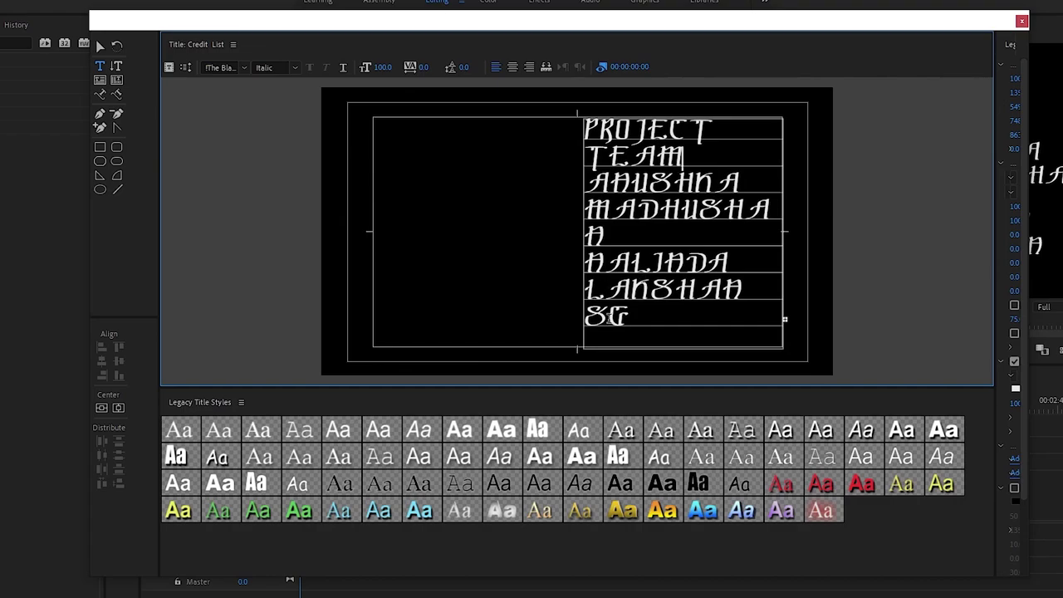
Step: Select all the credit text and try fonts from the Font Family list
{"action": "double_click", "coordinate": [700, 212]}
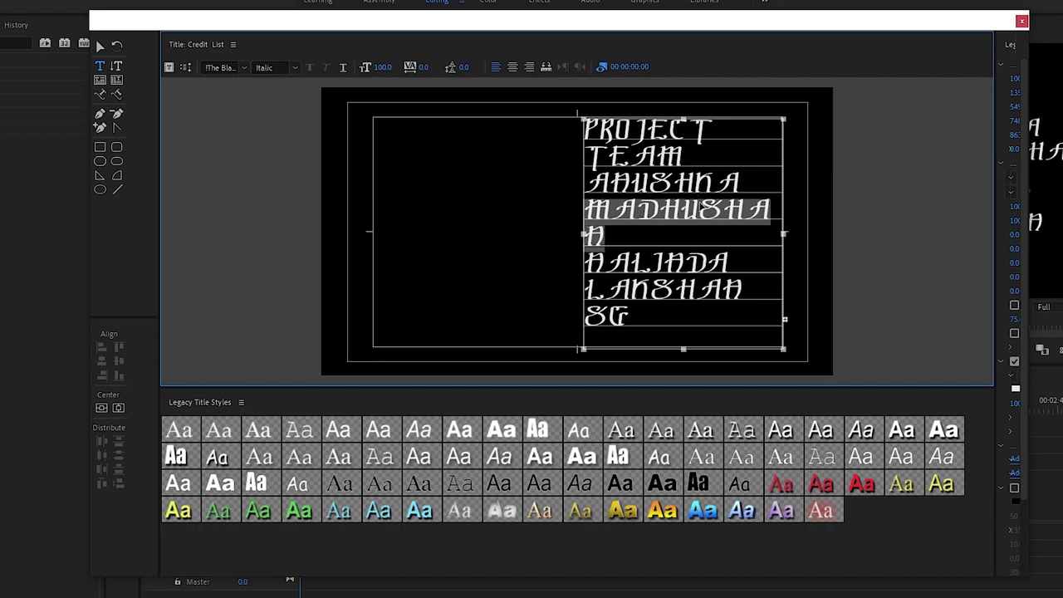
{"action": "triple_click", "coordinate": [703, 206]}
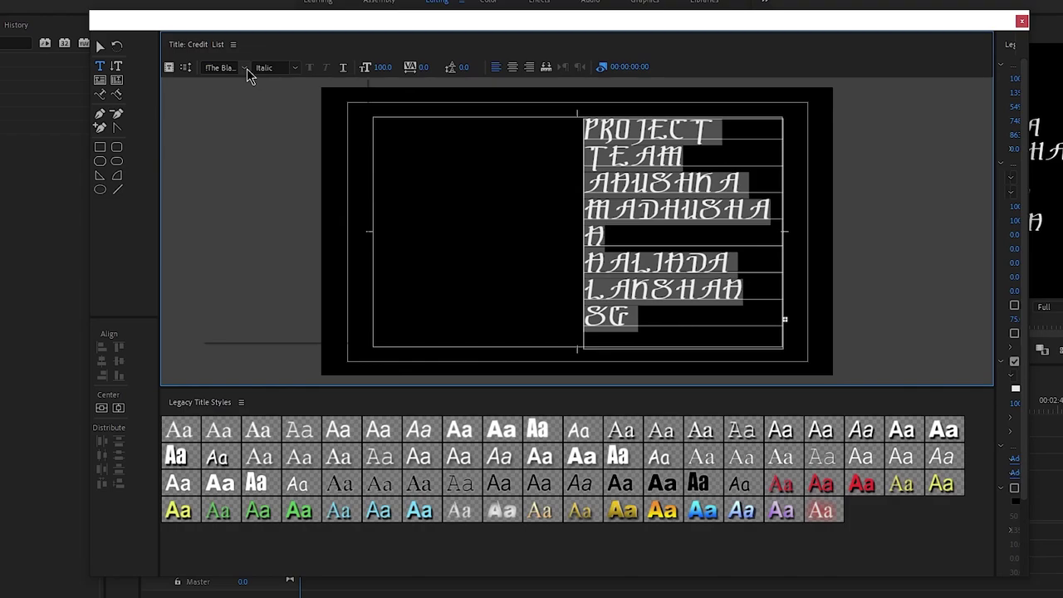
{"action": "left_click", "coordinate": [247, 70]}
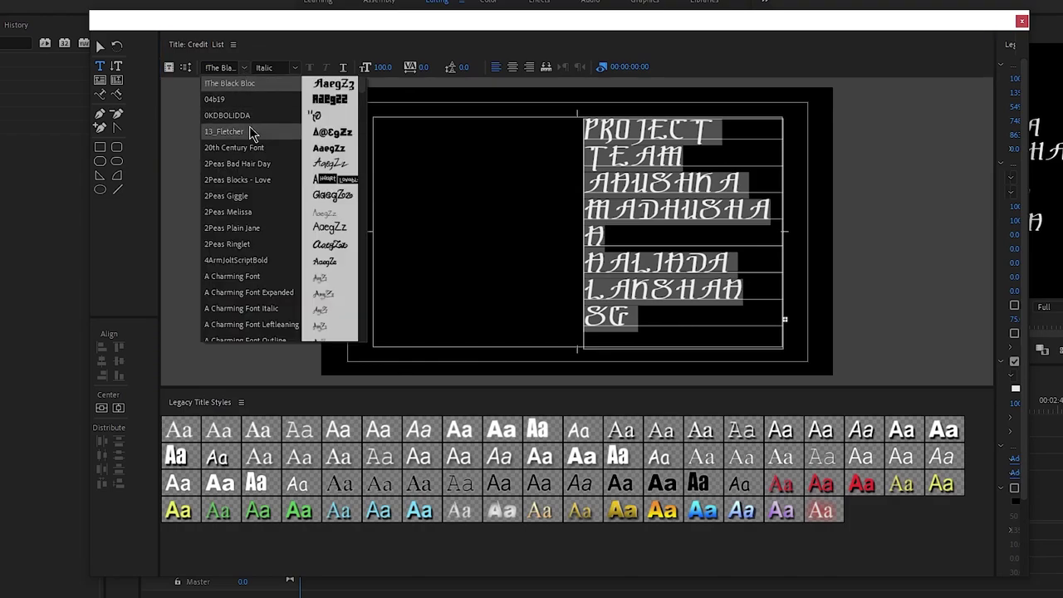
{"action": "key", "text": "a"}
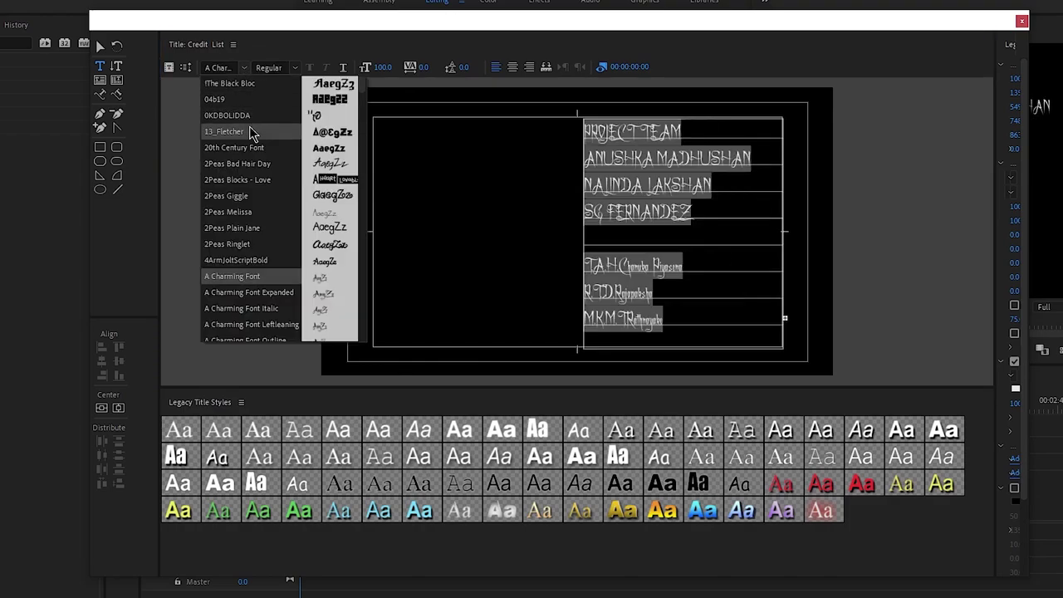
{"action": "key", "text": "i"}
{"action": "key", "text": "n"}
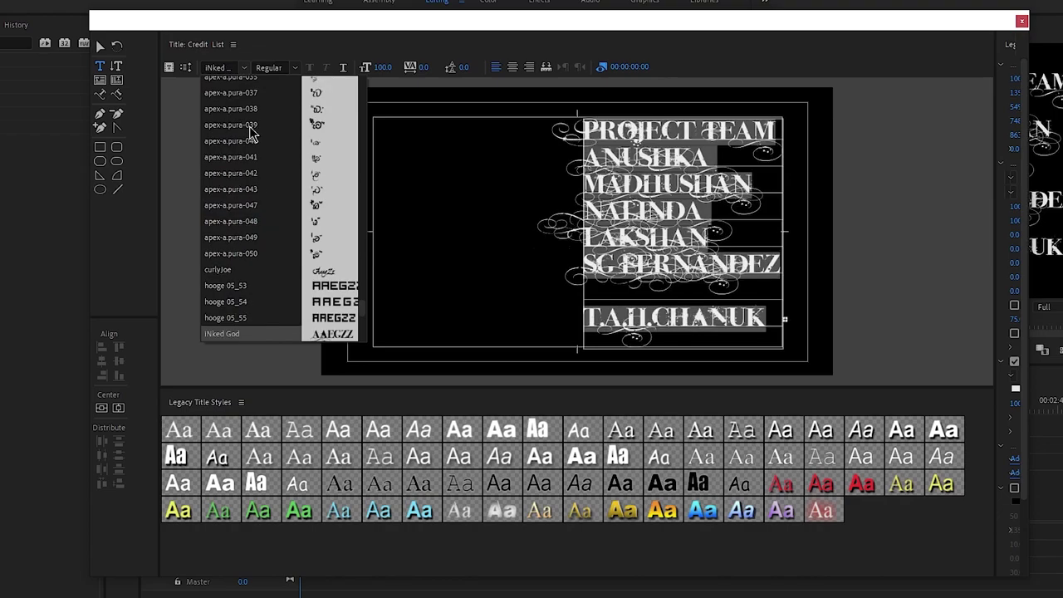
Step: Find Arial in the font list and apply Arial Bold to the credits
{"action": "scroll", "coordinate": [265, 201], "scroll_direction": "up", "scroll_amount": 5}
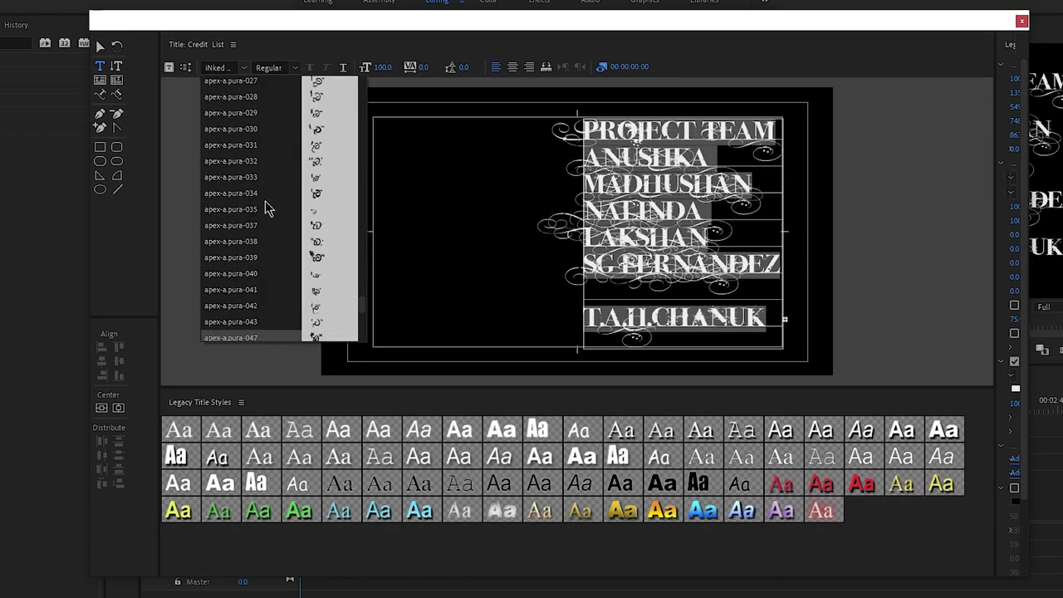
{"action": "scroll", "coordinate": [265, 201], "scroll_direction": "up", "scroll_amount": 5}
{"action": "scroll", "coordinate": [265, 201], "scroll_direction": "up", "scroll_amount": 10}
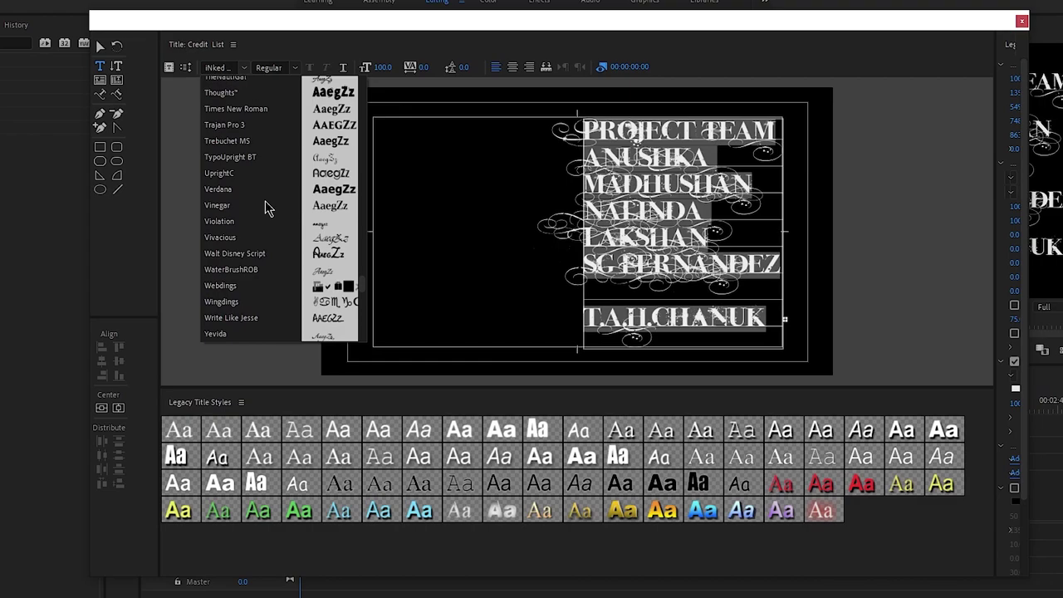
{"action": "scroll", "coordinate": [265, 201], "scroll_direction": "up", "scroll_amount": 5}
{"action": "key", "text": "a"}
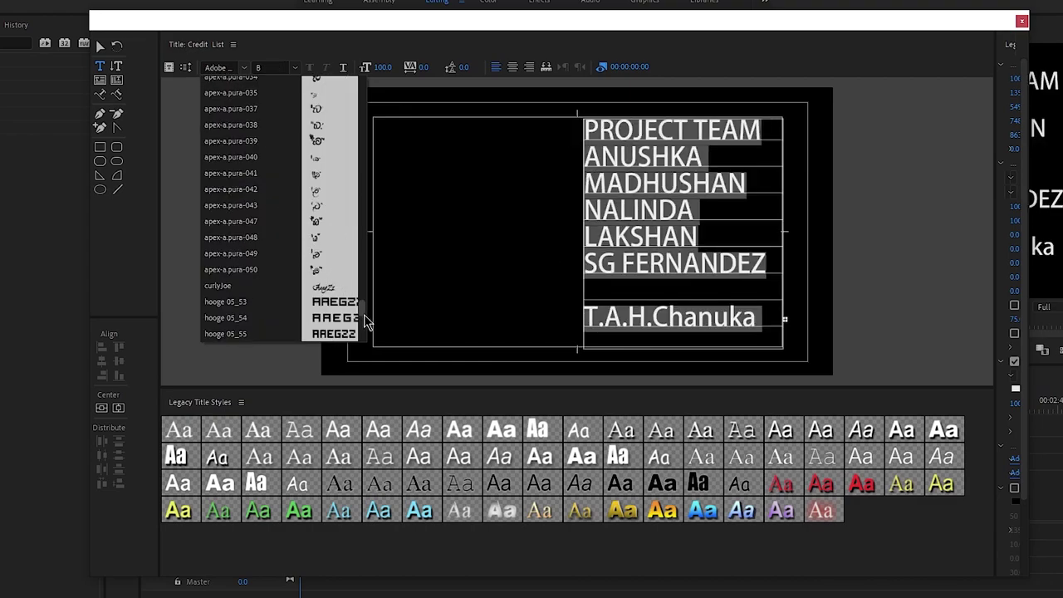
{"action": "scroll", "coordinate": [364, 314], "scroll_direction": "down", "scroll_amount": 15}
{"action": "scroll", "coordinate": [249, 204], "scroll_direction": "up", "scroll_amount": 20}
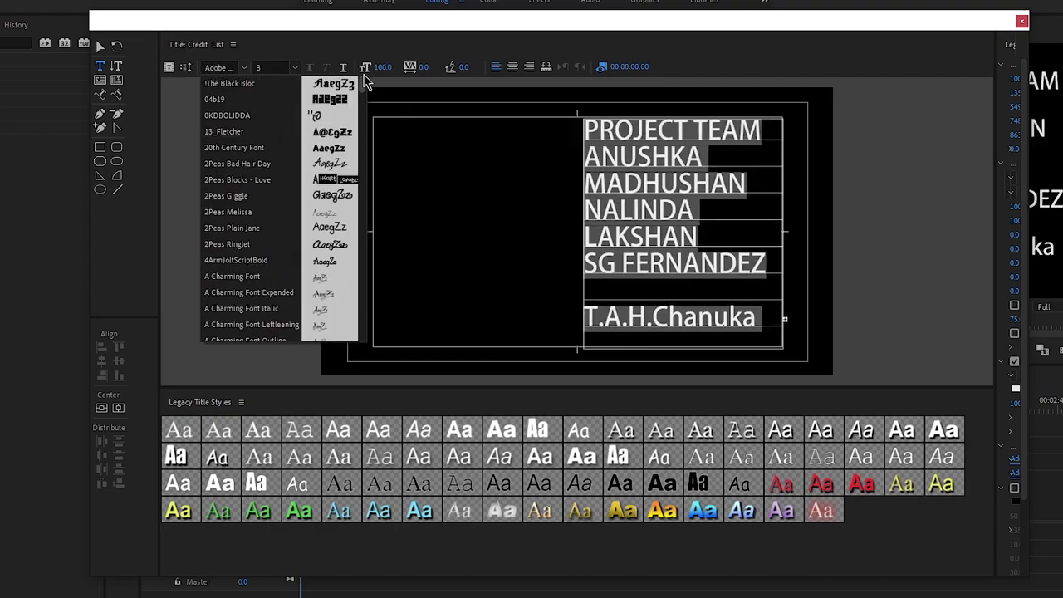
{"action": "scroll", "coordinate": [250, 203], "scroll_direction": "down", "scroll_amount": 3}
{"action": "scroll", "coordinate": [251, 205], "scroll_direction": "down", "scroll_amount": 5}
{"action": "scroll", "coordinate": [253, 210], "scroll_direction": "down", "scroll_amount": 5}
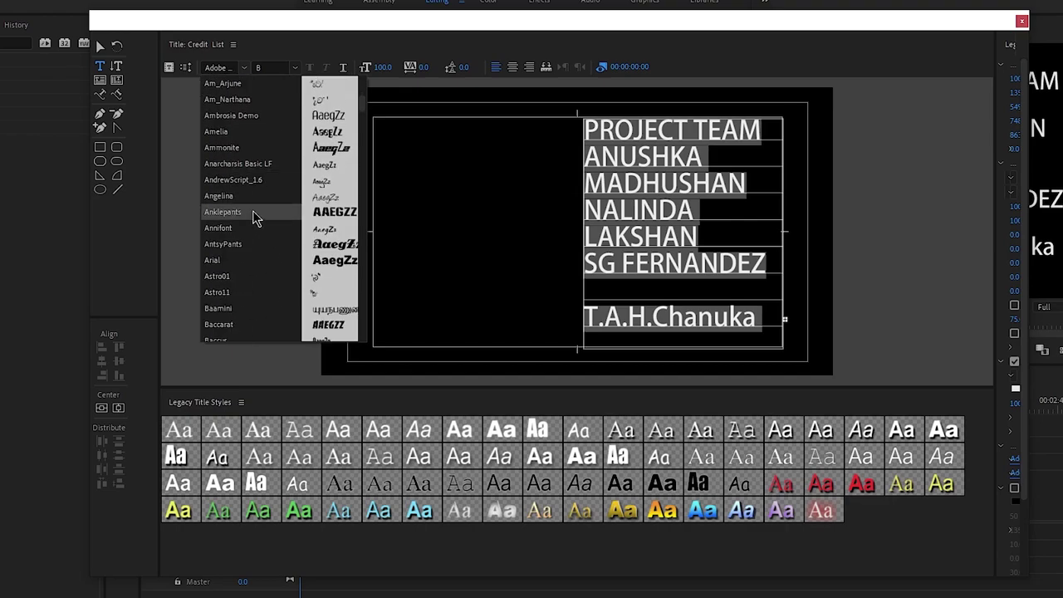
{"action": "left_click", "coordinate": [237, 263]}
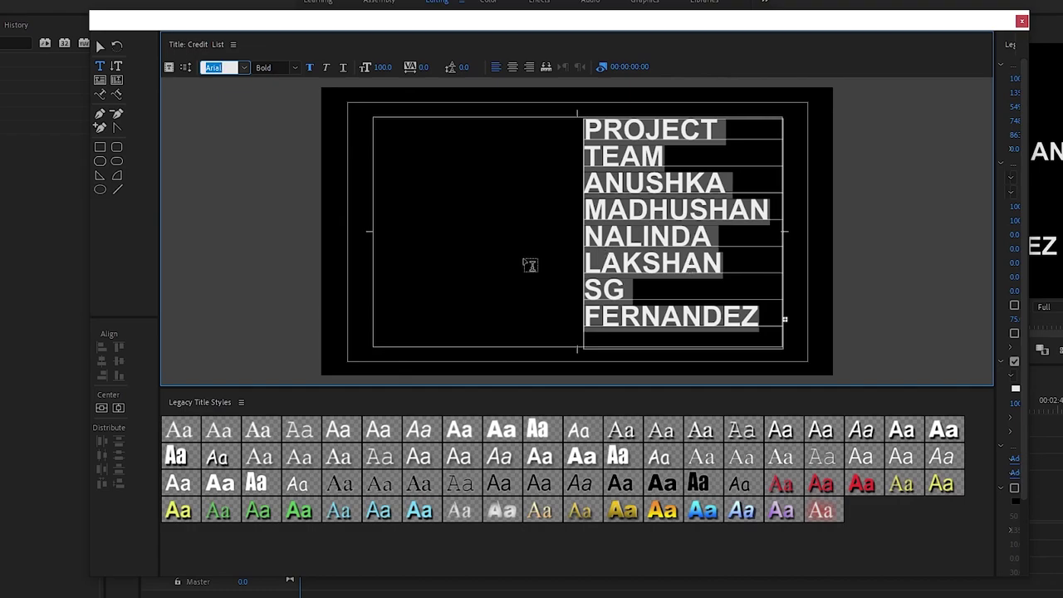
Step: Switch the credit text to Arial Regular at font size 25
{"action": "left_click", "coordinate": [294, 68]}
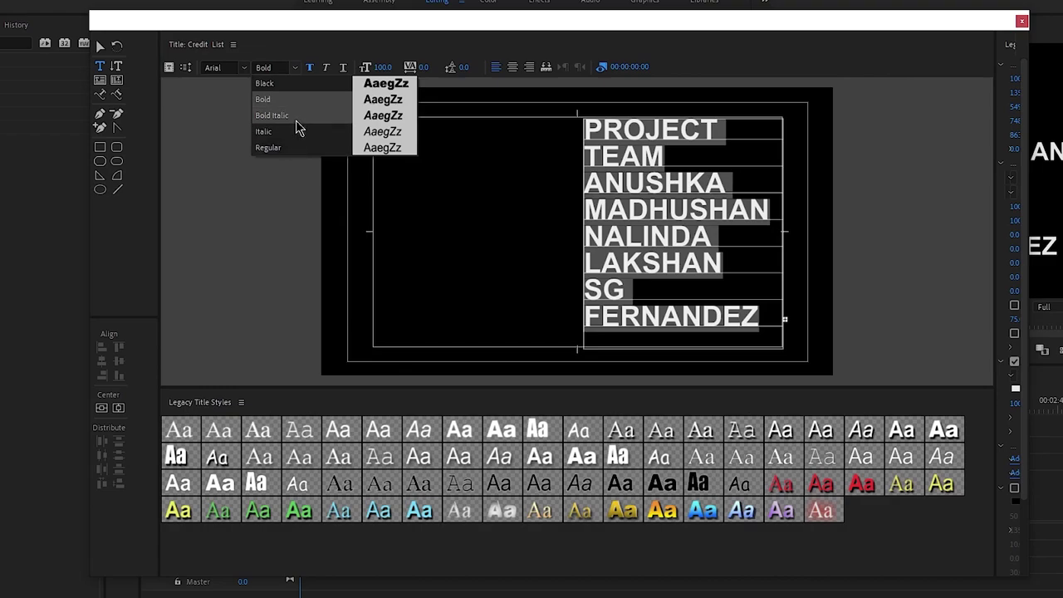
{"action": "left_click", "coordinate": [299, 147]}
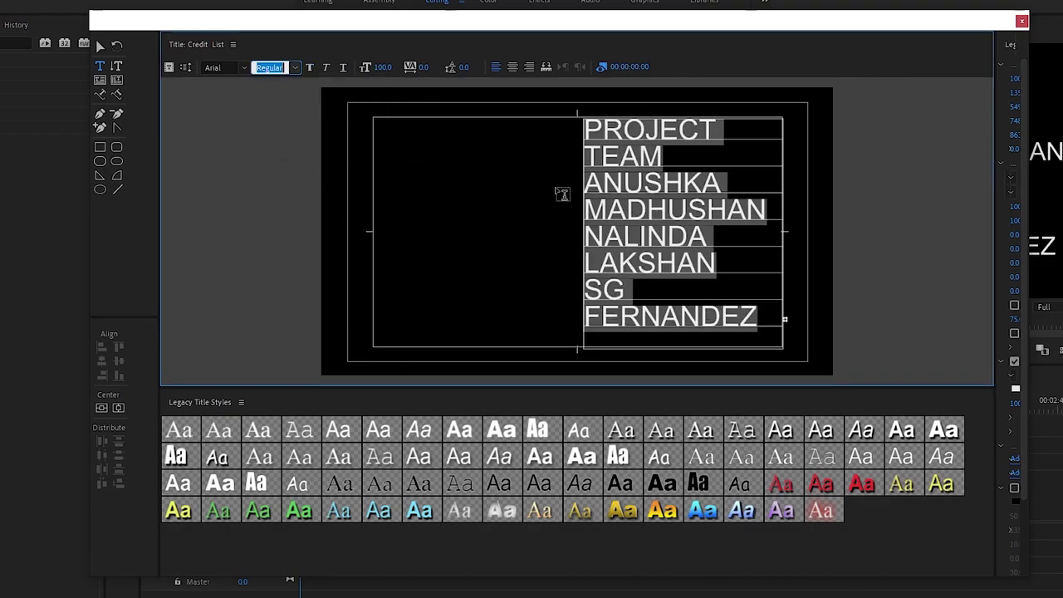
{"action": "left_click", "coordinate": [382, 66]}
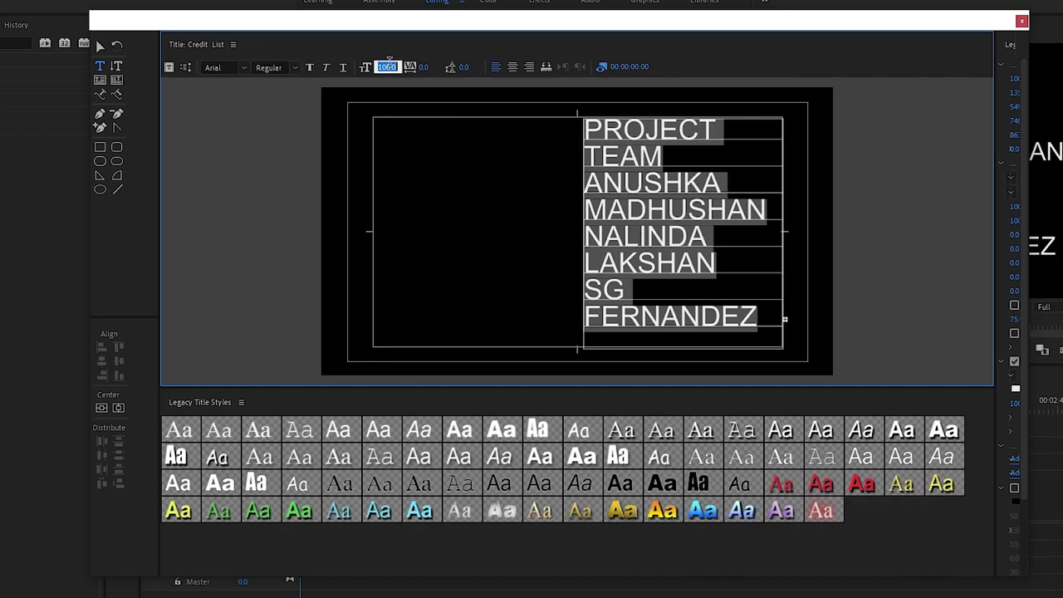
{"action": "type", "text": "25"}
{"action": "key", "text": "Return"}
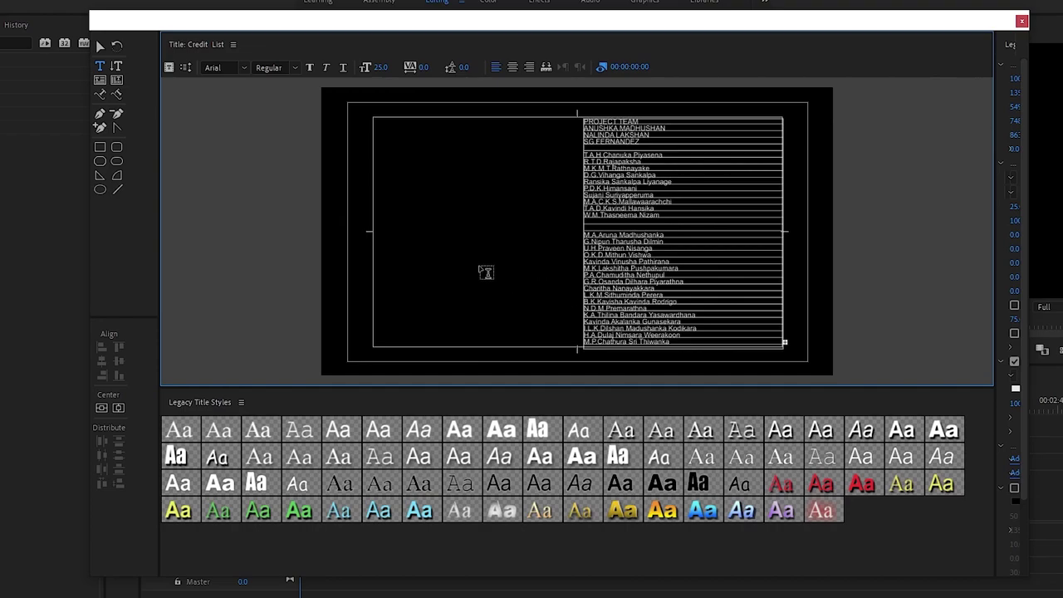
Step: Select the credits text box and drag its bottom edge lower to reveal more names
{"action": "left_click", "coordinate": [99, 46]}
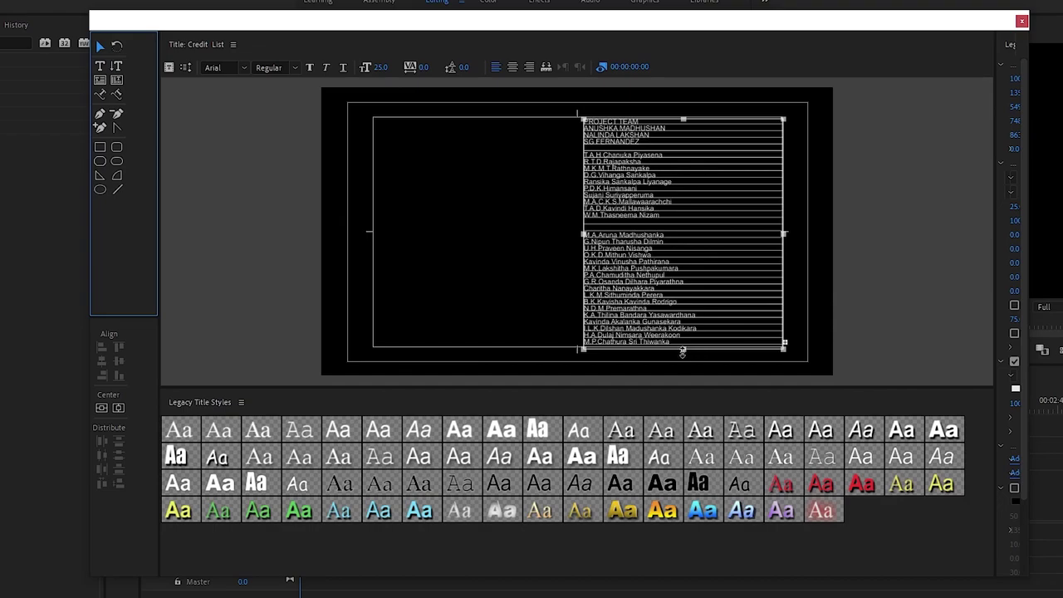
{"action": "left_click_drag", "start_coordinate": [683, 351], "coordinate": [700, 388]}
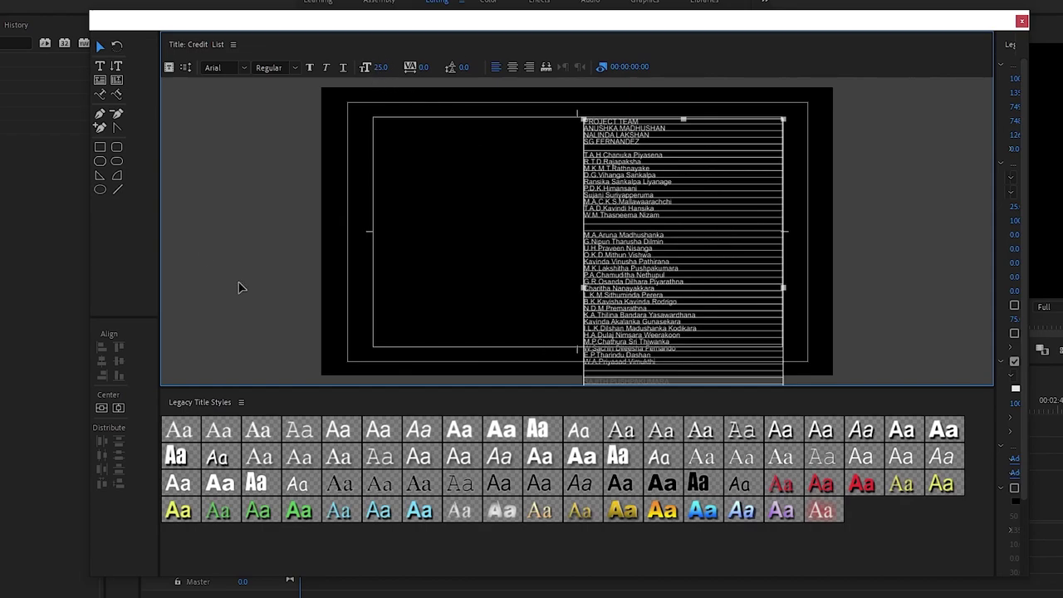
Step: Set the Credit List title type to Roll in Roll/Crawl Options
{"action": "left_click", "coordinate": [186, 70]}
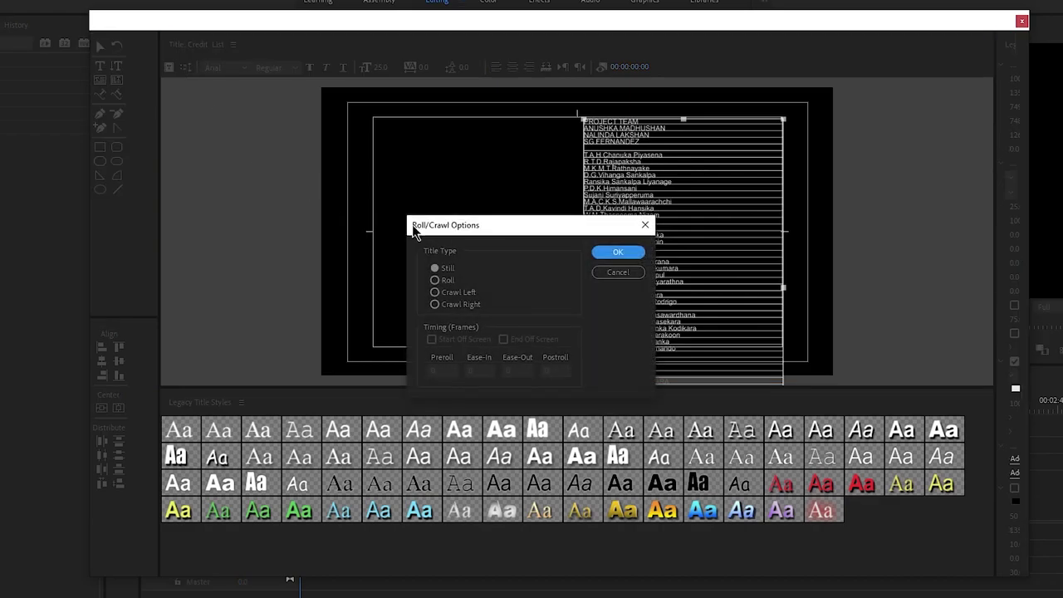
{"action": "left_click_drag", "start_coordinate": [449, 233], "coordinate": [543, 119]}
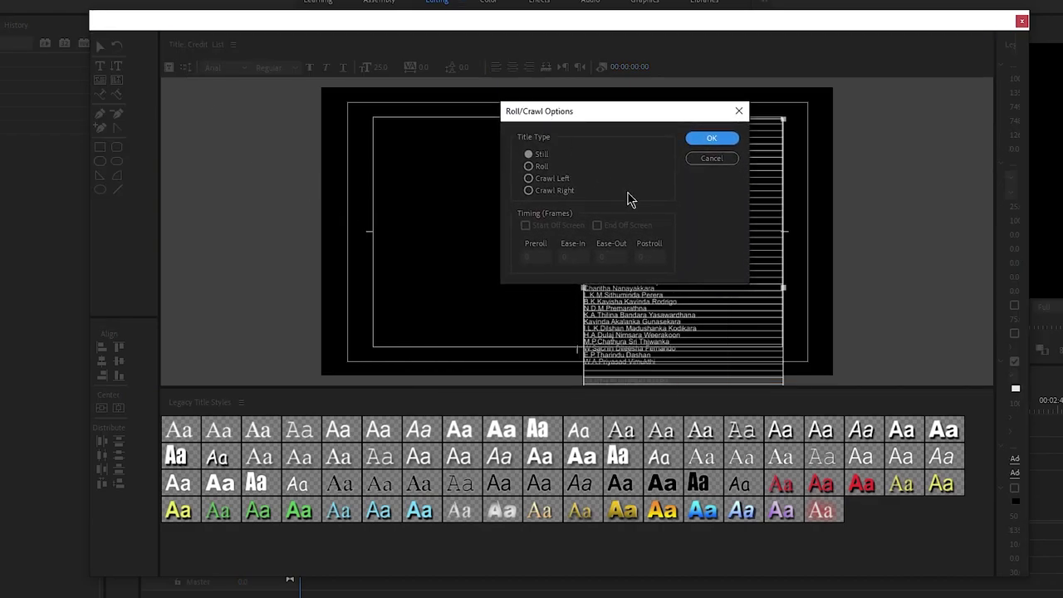
{"action": "left_click", "coordinate": [540, 168]}
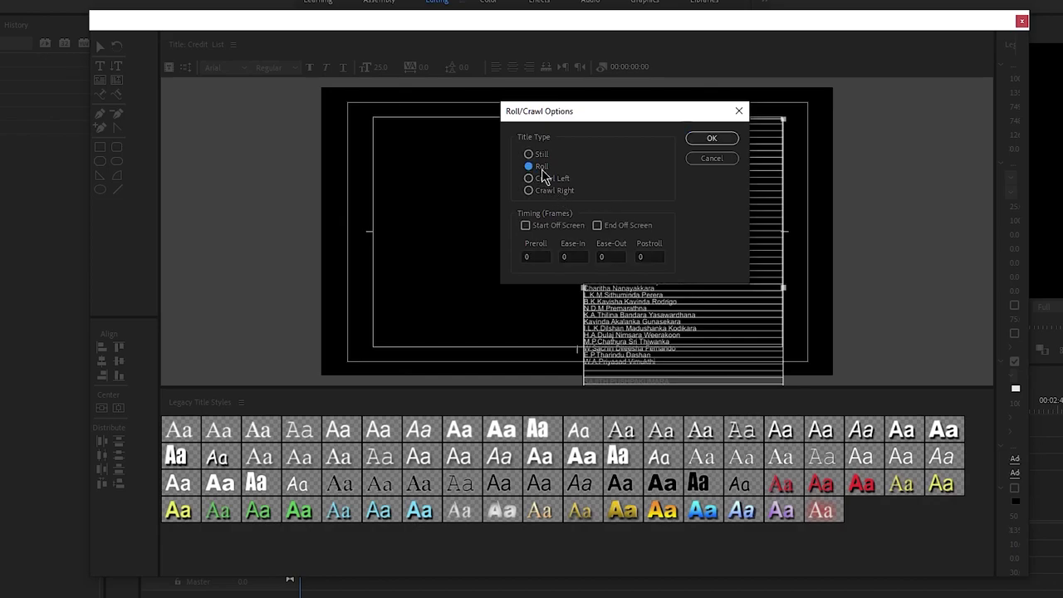
{"action": "left_click", "coordinate": [712, 138]}
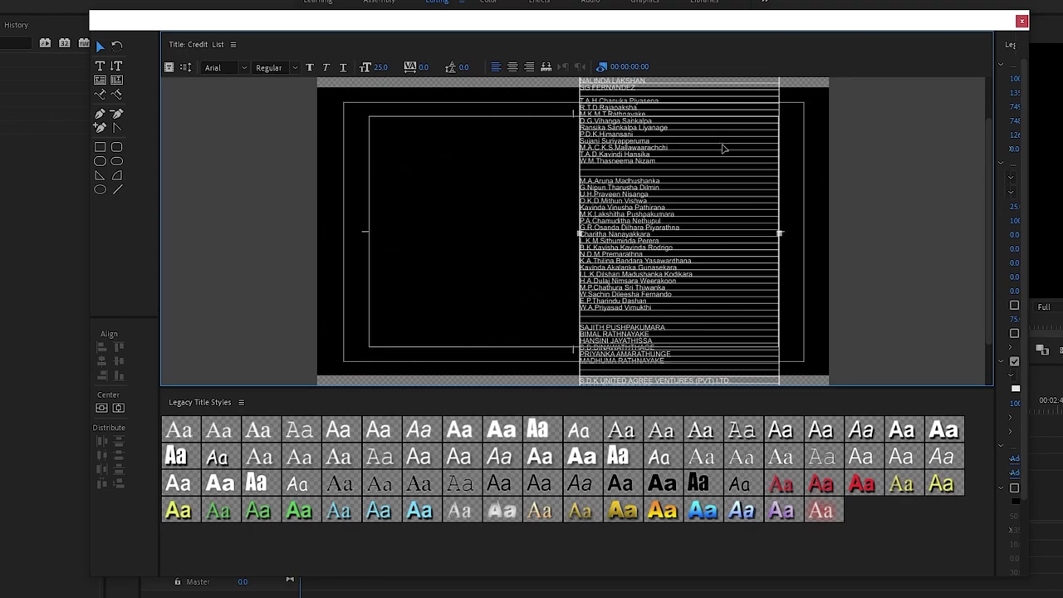
Step: Extend the credits box down the rolling canvas until it holds the last name
{"action": "scroll", "coordinate": [756, 231], "scroll_direction": "up", "scroll_amount": 1}
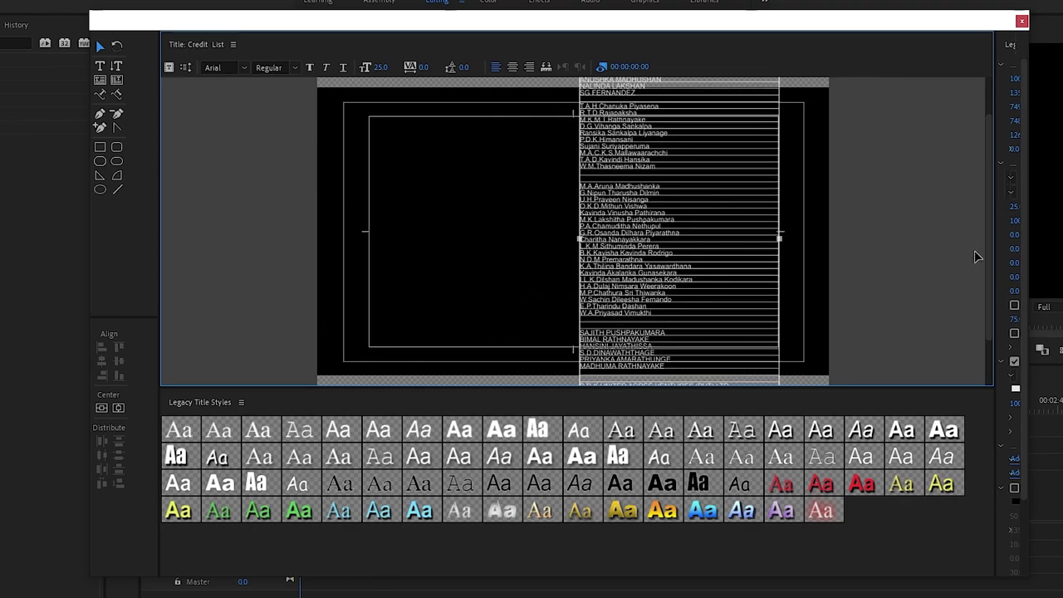
{"action": "left_click_drag", "start_coordinate": [995, 274], "coordinate": [988, 347]}
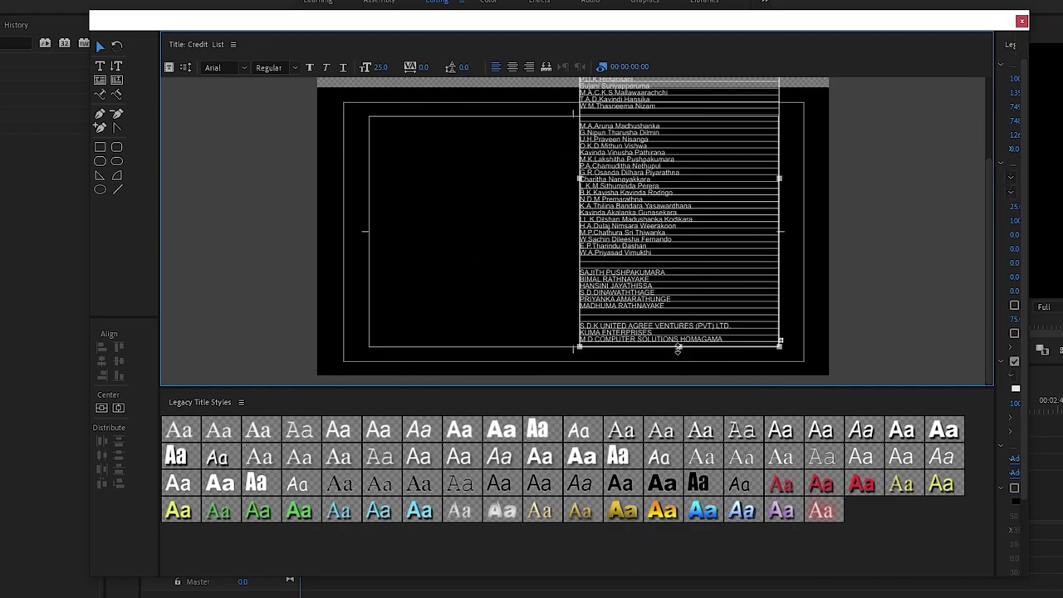
{"action": "left_click_drag", "start_coordinate": [678, 349], "coordinate": [677, 563]}
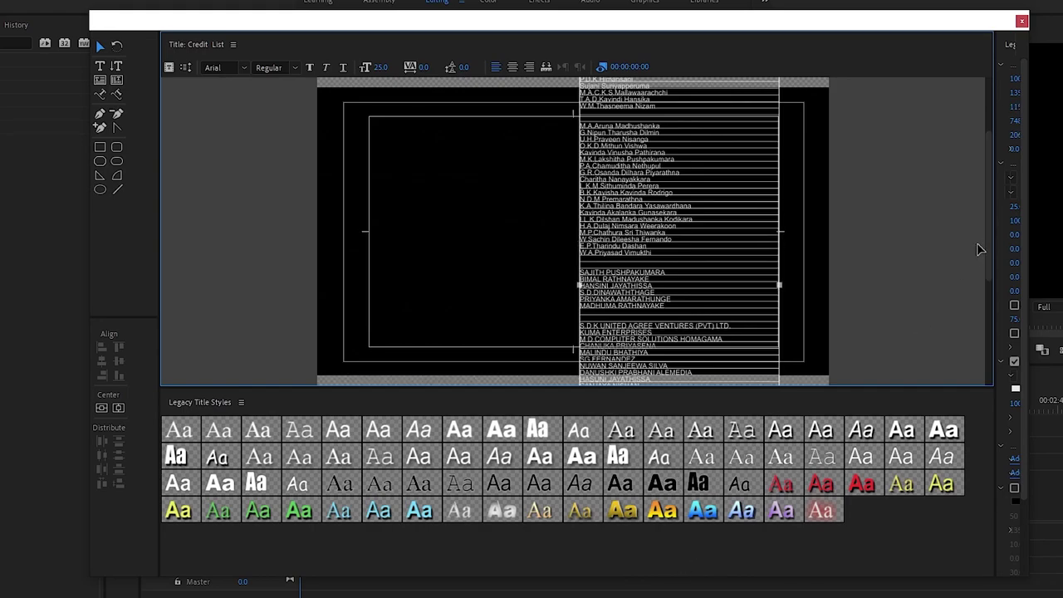
{"action": "left_click_drag", "start_coordinate": [991, 239], "coordinate": [1000, 366]}
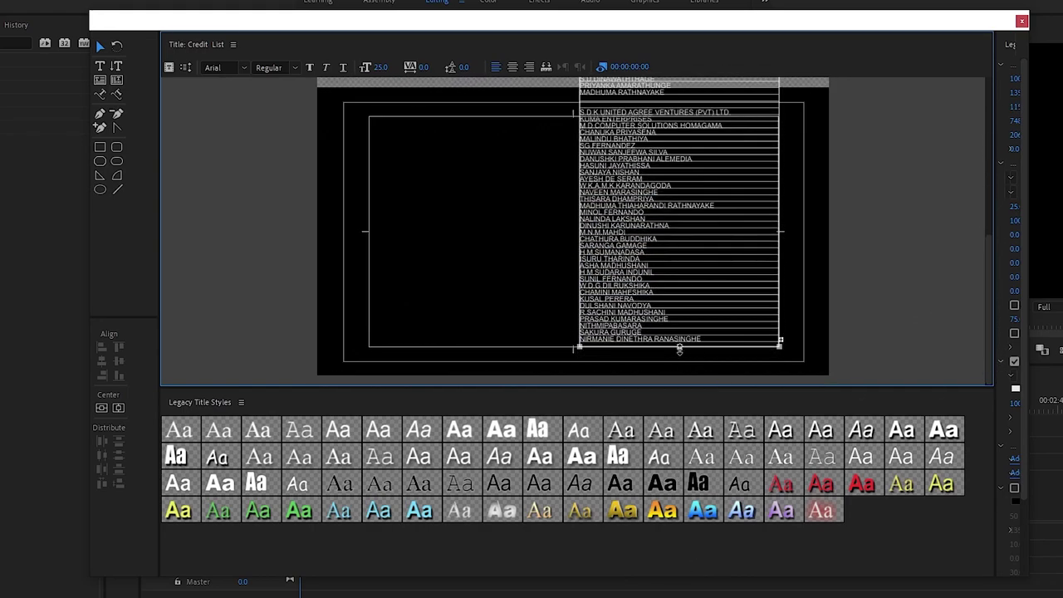
{"action": "left_click_drag", "start_coordinate": [679, 349], "coordinate": [678, 573]}
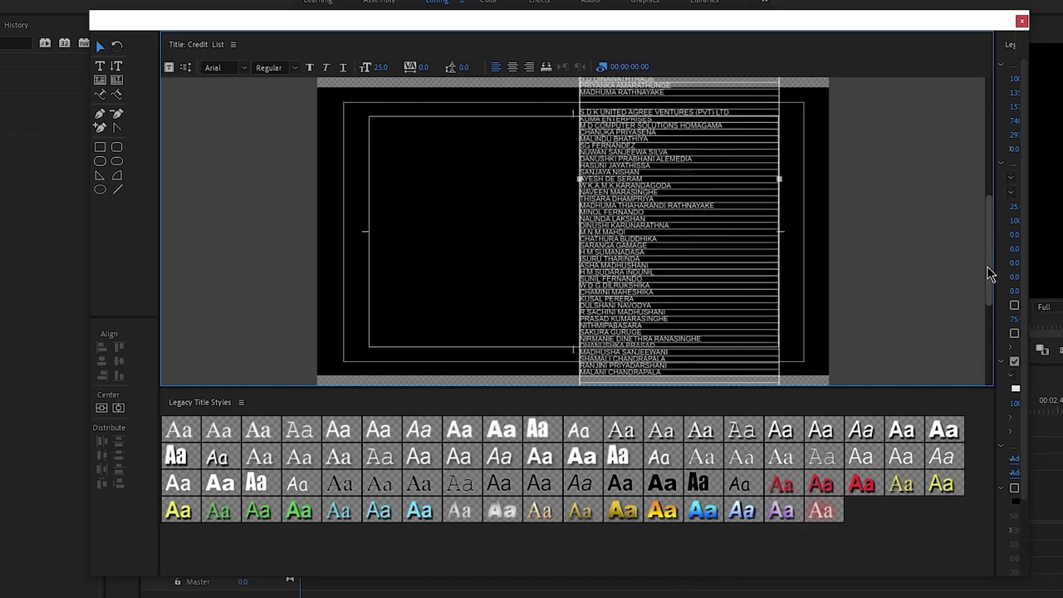
{"action": "left_click_drag", "start_coordinate": [991, 275], "coordinate": [985, 361]}
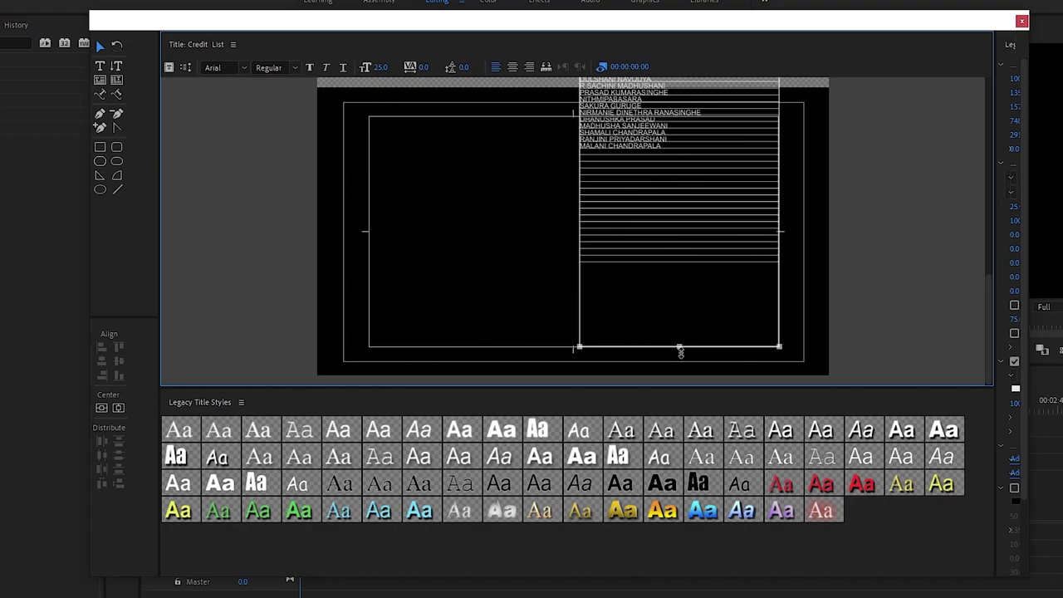
{"action": "mouse_move", "coordinate": [680, 350]}
{"action": "left_mouse_down"}
{"action": "mouse_move", "coordinate": [688, 462]}
{"action": "mouse_move", "coordinate": [698, 161]}
{"action": "left_mouse_up"}
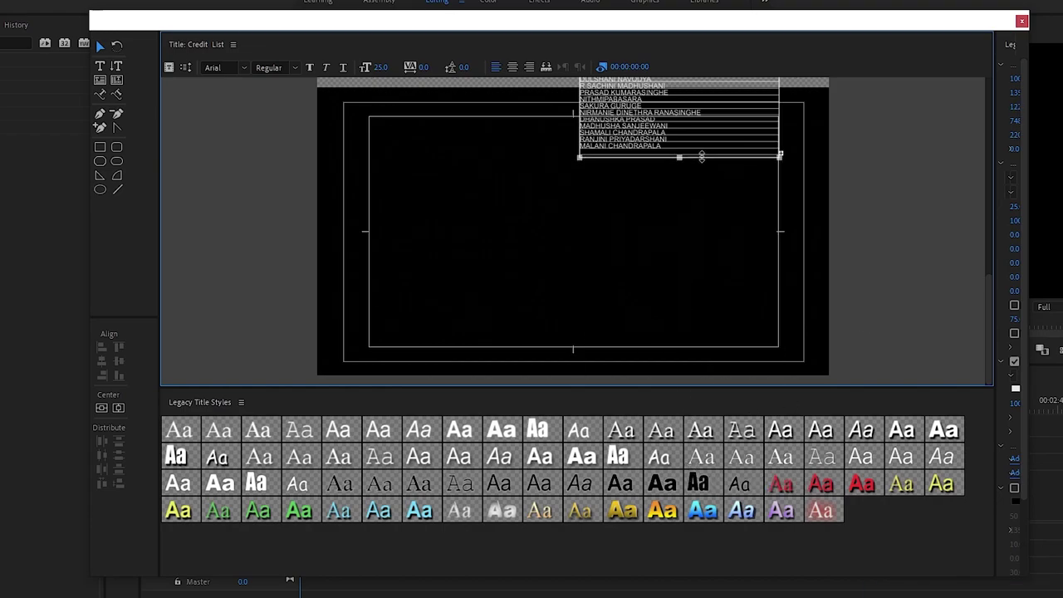
{"action": "scroll", "coordinate": [698, 162], "scroll_direction": "up", "scroll_amount": 5}
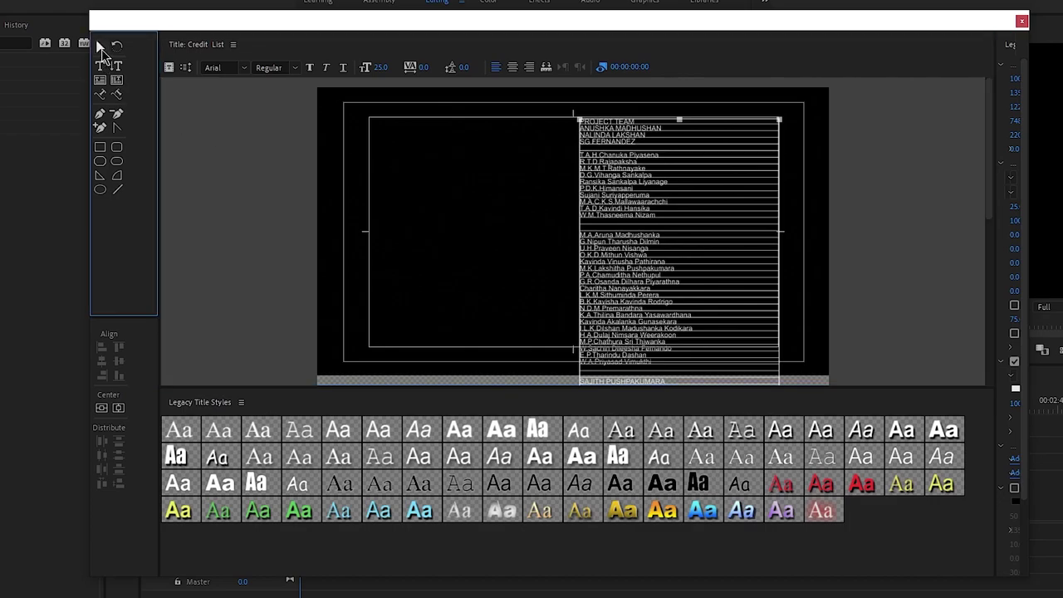
Step: Delete the PROJECT TEAM heading and the blank line below it
{"action": "left_click", "coordinate": [398, 158]}
{"action": "left_click", "coordinate": [590, 236]}
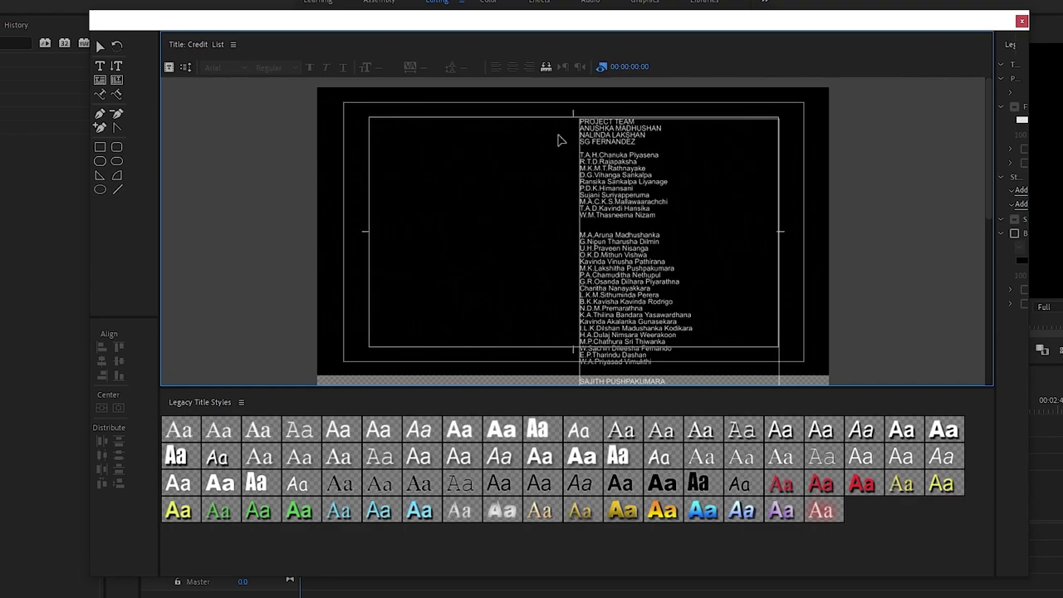
{"action": "left_click", "coordinate": [561, 140]}
{"action": "left_click", "coordinate": [100, 66]}
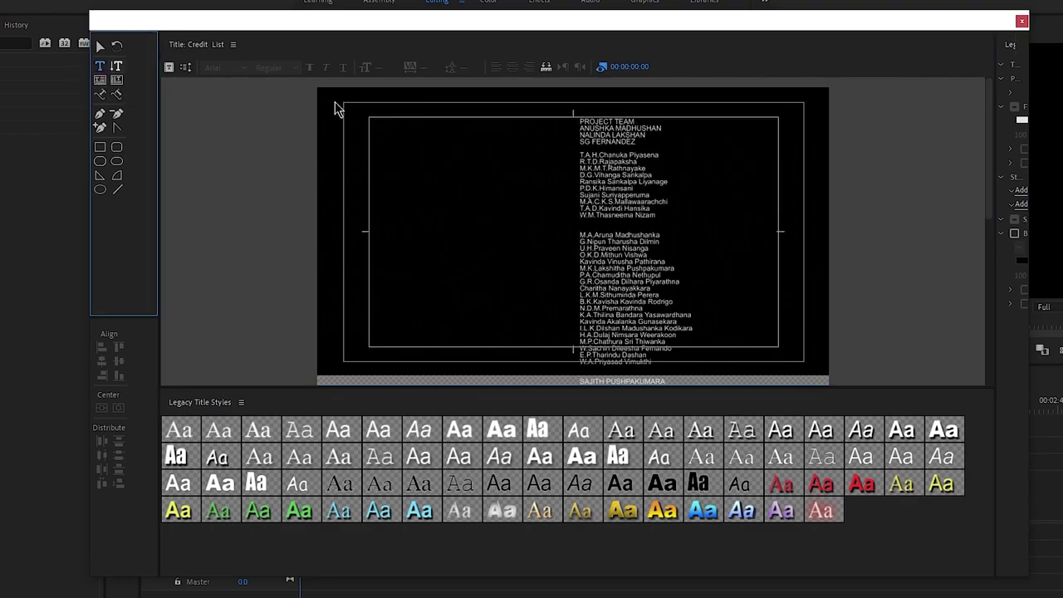
{"action": "left_click", "coordinate": [650, 121]}
{"action": "left_click", "coordinate": [647, 125]}
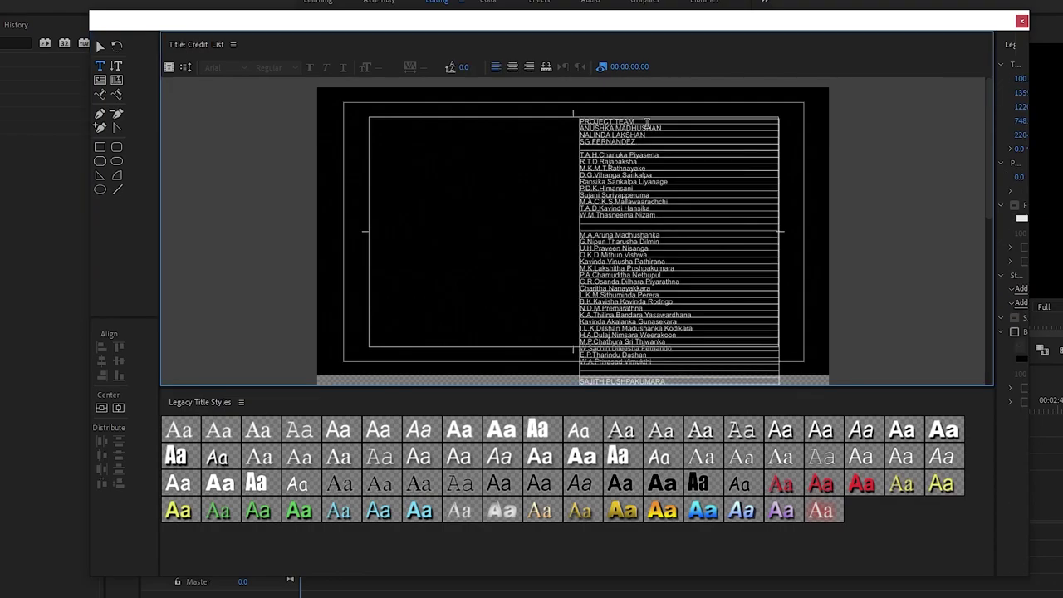
{"action": "left_click_drag", "start_coordinate": [646, 123], "coordinate": [606, 122]}
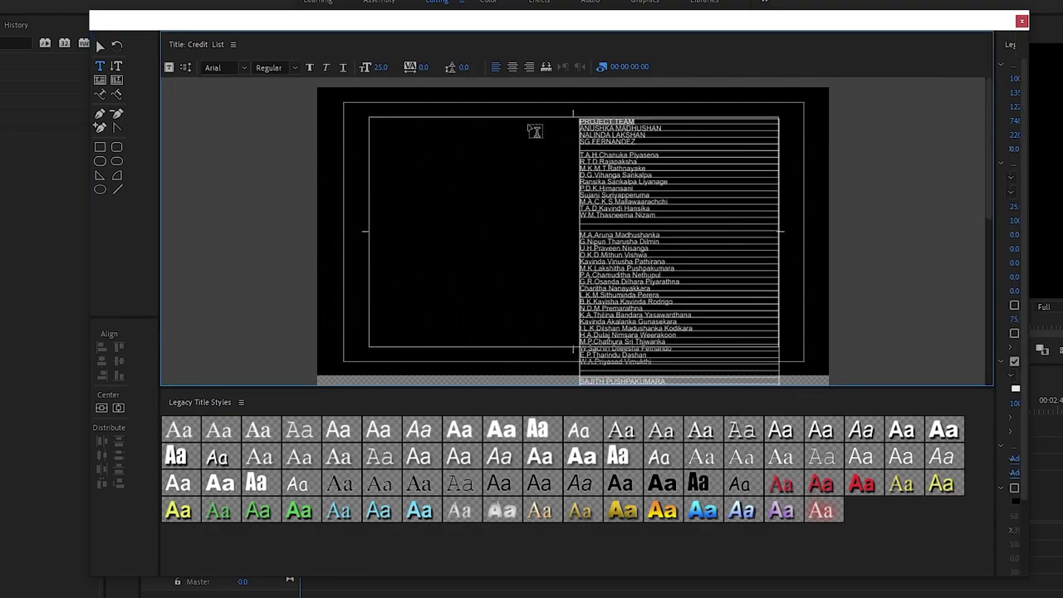
{"action": "key", "text": "Delete"}
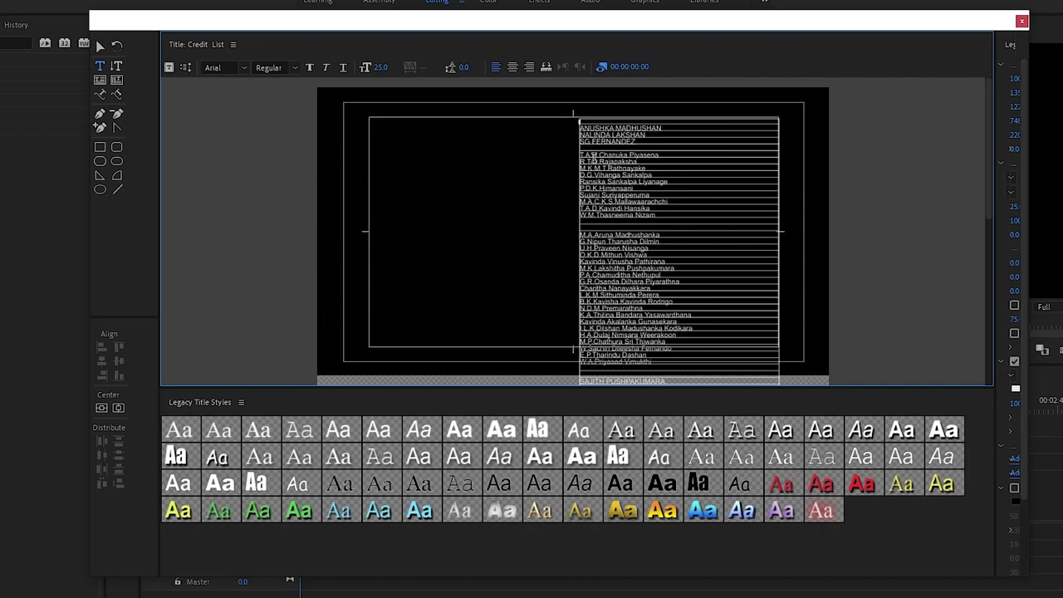
{"action": "key", "text": "Delete"}
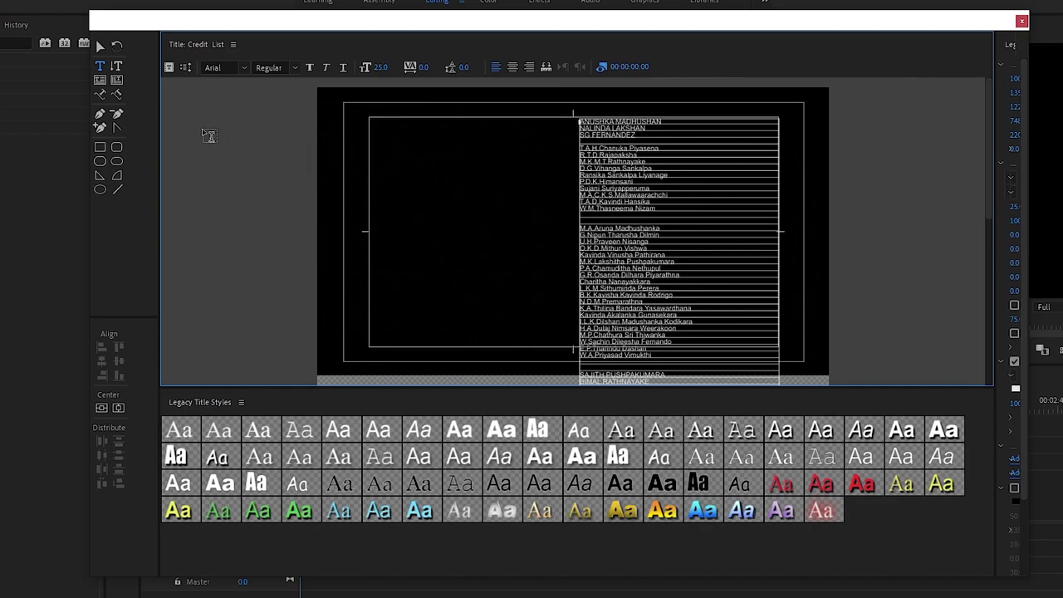
Step: Return to the Selection tool and select the whole credits text block
{"action": "left_click", "coordinate": [99, 47]}
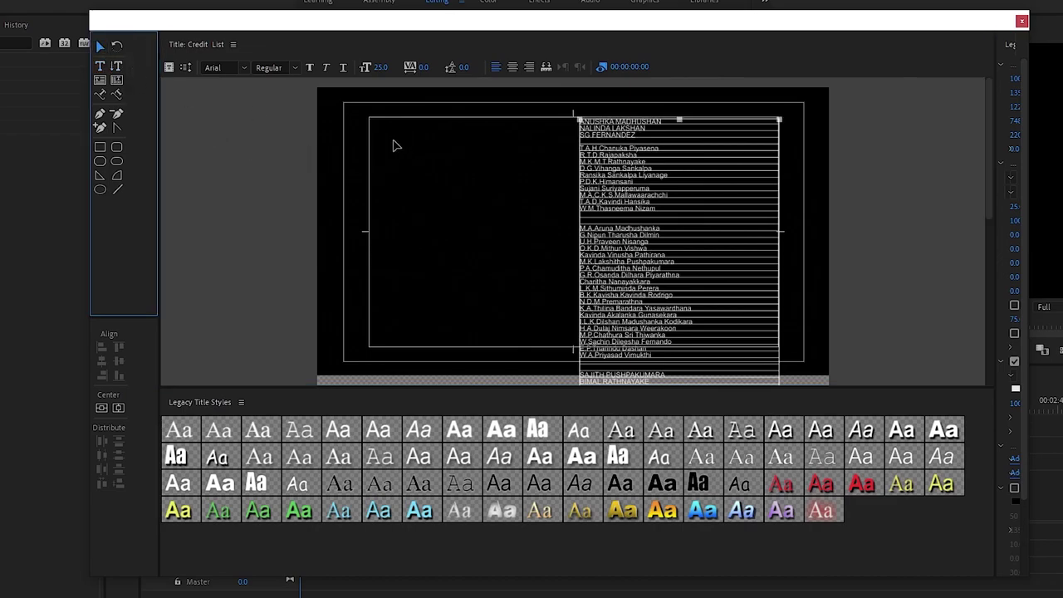
{"action": "left_click", "coordinate": [444, 164]}
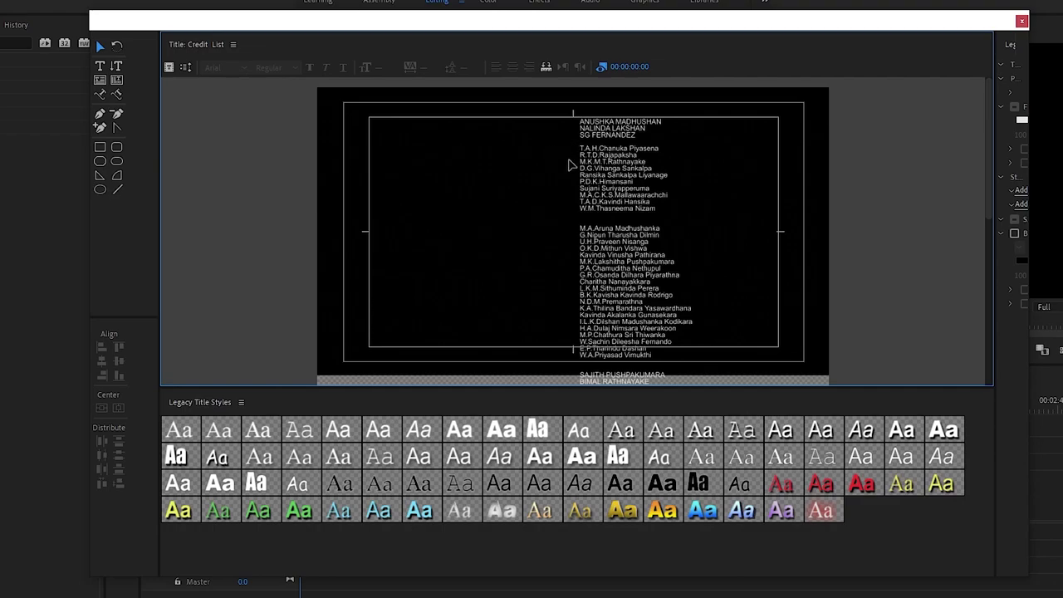
{"action": "left_click", "coordinate": [605, 191]}
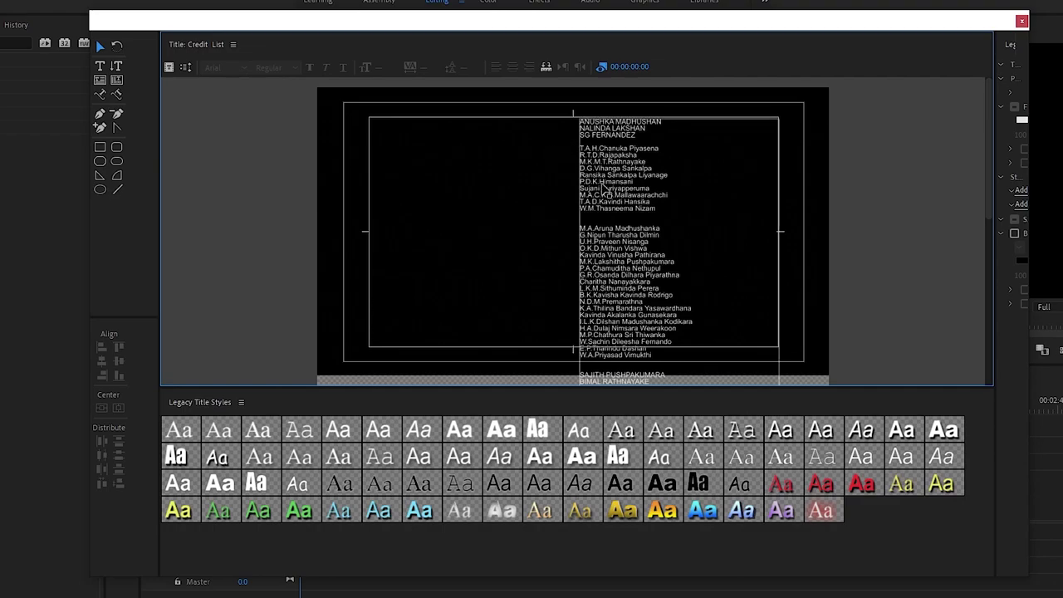
Step: Alt-drag a copy of the names text box into the left half and edit it
{"action": "left_click", "coordinate": [633, 239]}
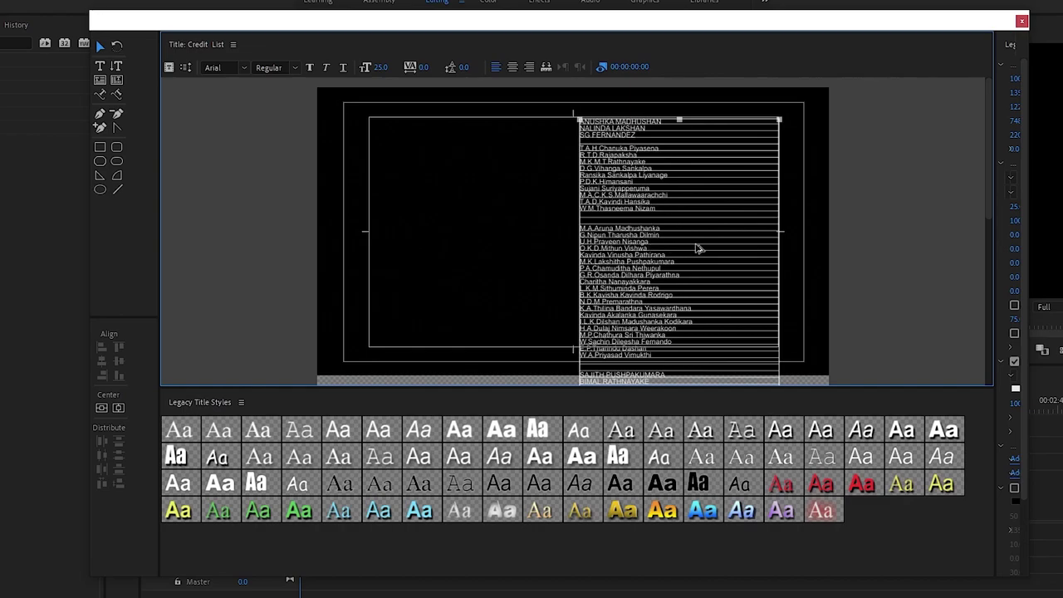
{"action": "left_click_drag", "start_coordinate": [696, 234], "coordinate": [490, 232]}
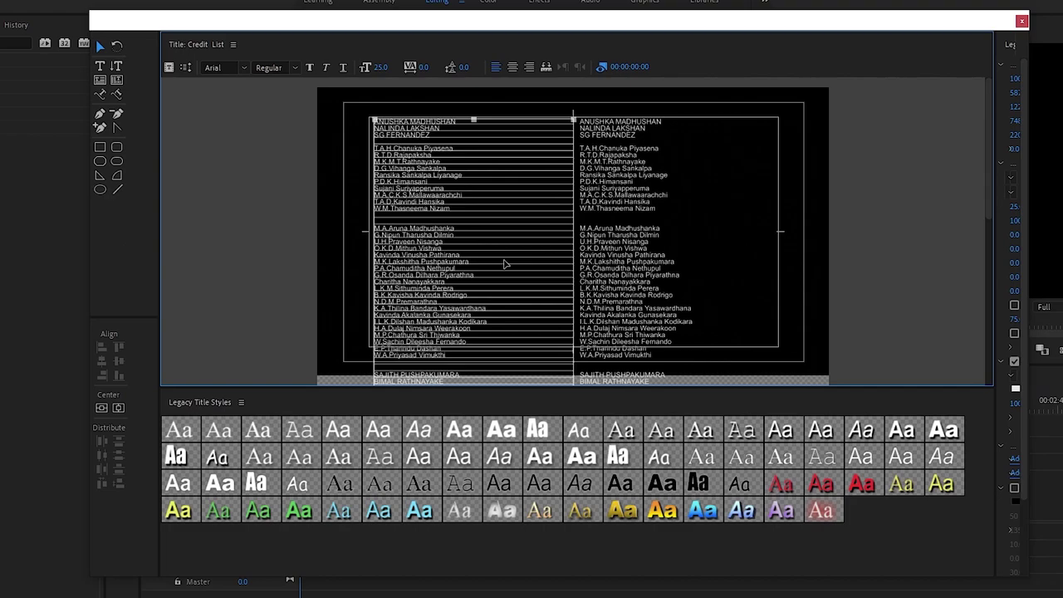
{"action": "double_click", "coordinate": [443, 249]}
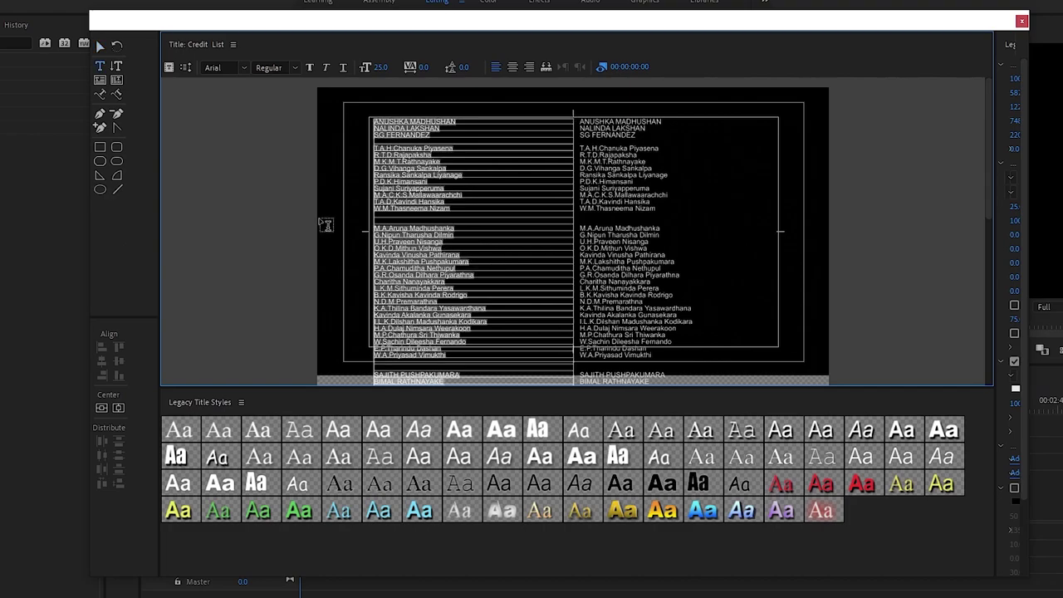
Step: Open Possitions in Notepad, copy all its role headings, and return to Premiere
{"action": "key", "text": "alt+Tab"}
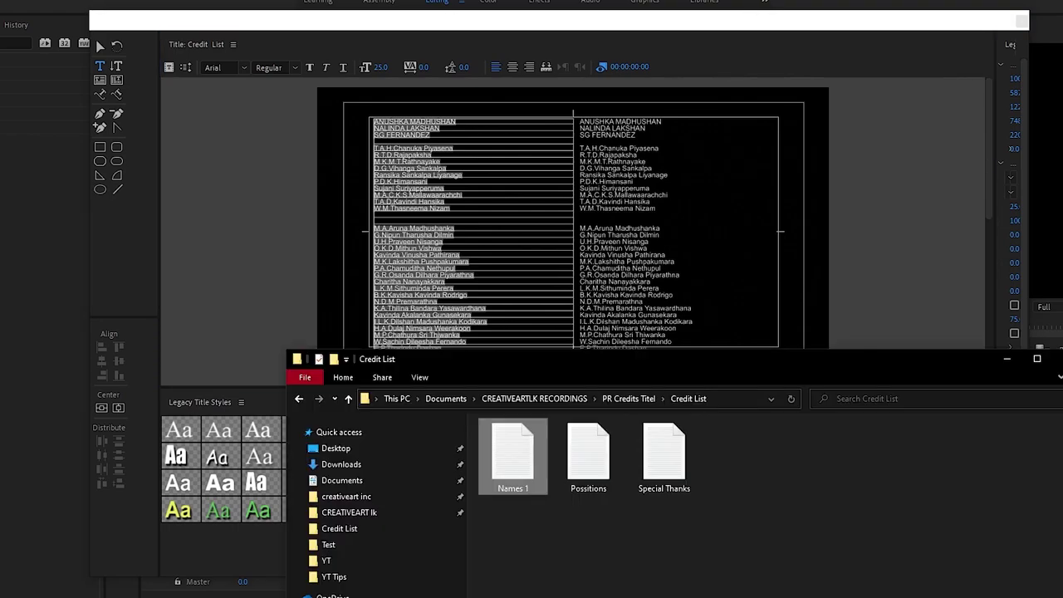
{"action": "left_click_drag", "start_coordinate": [629, 371], "coordinate": [737, 91]}
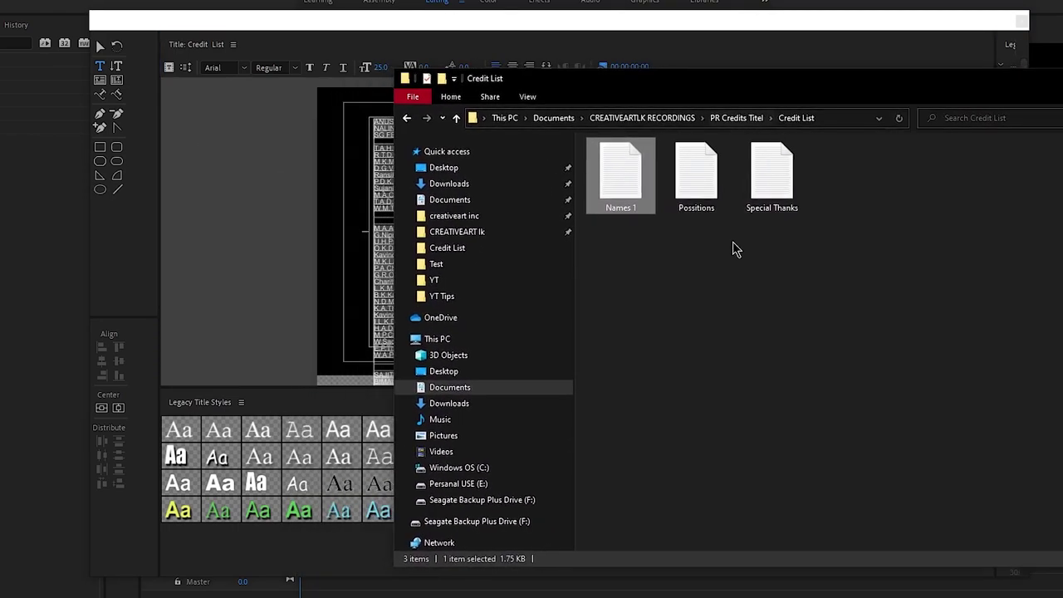
{"action": "double_click", "coordinate": [705, 191]}
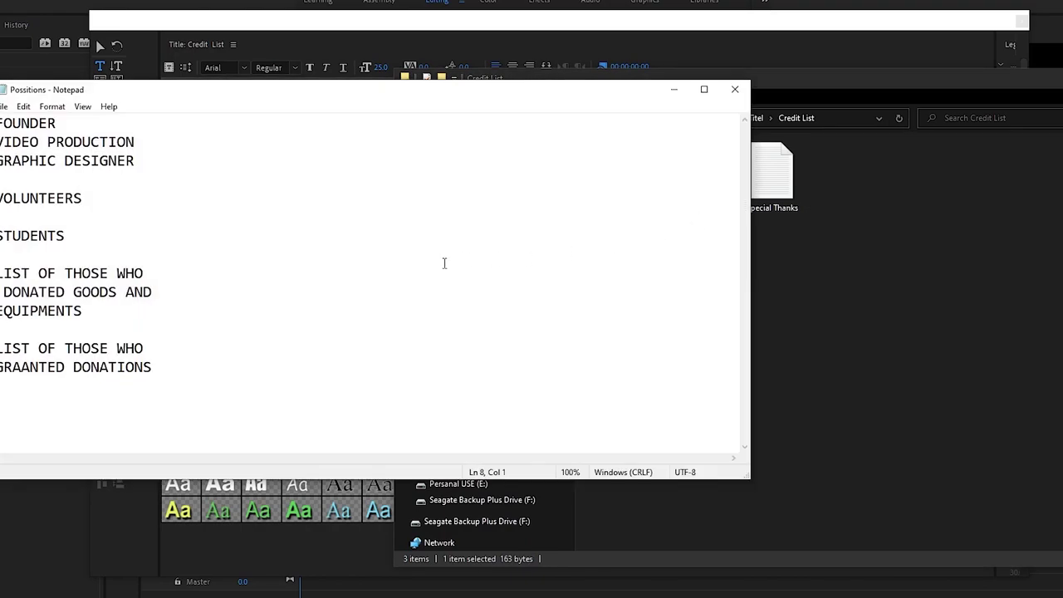
{"action": "key", "text": "ctrl+a"}
{"action": "key", "text": "ctrl+c"}
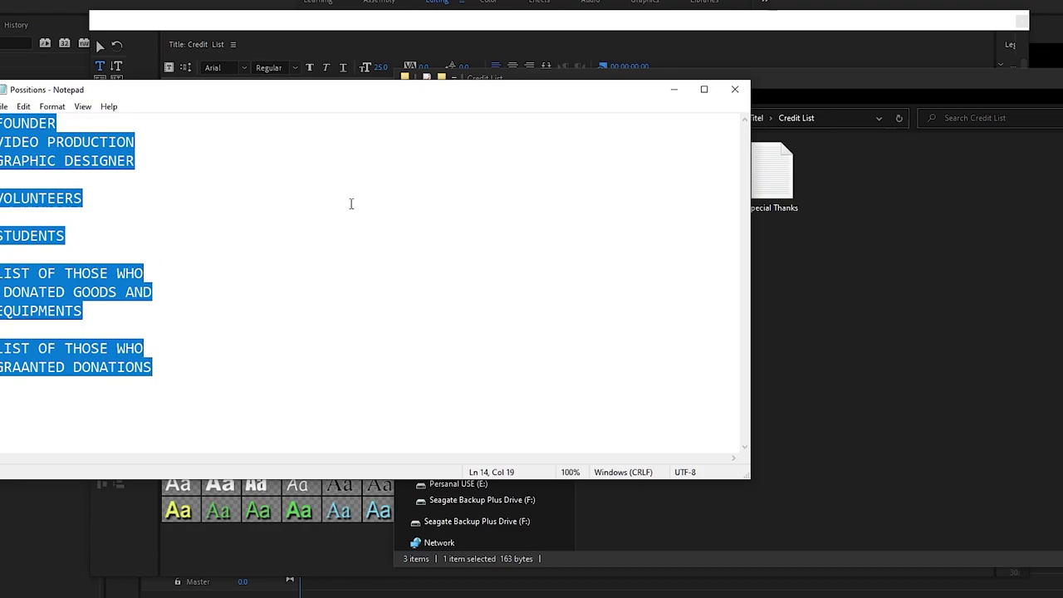
{"action": "left_click", "coordinate": [681, 89]}
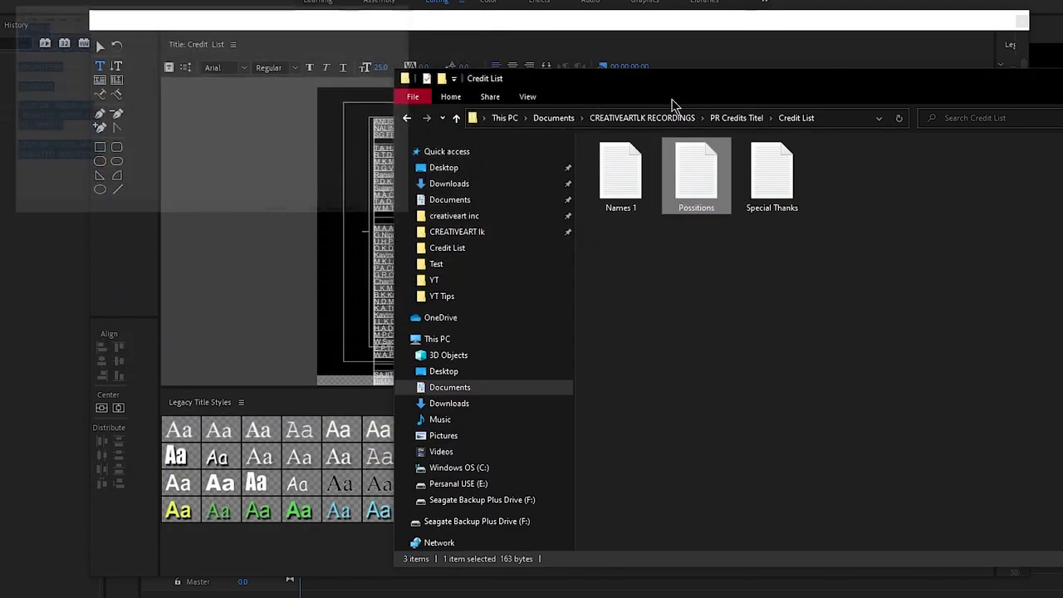
{"action": "left_click", "coordinate": [681, 32]}
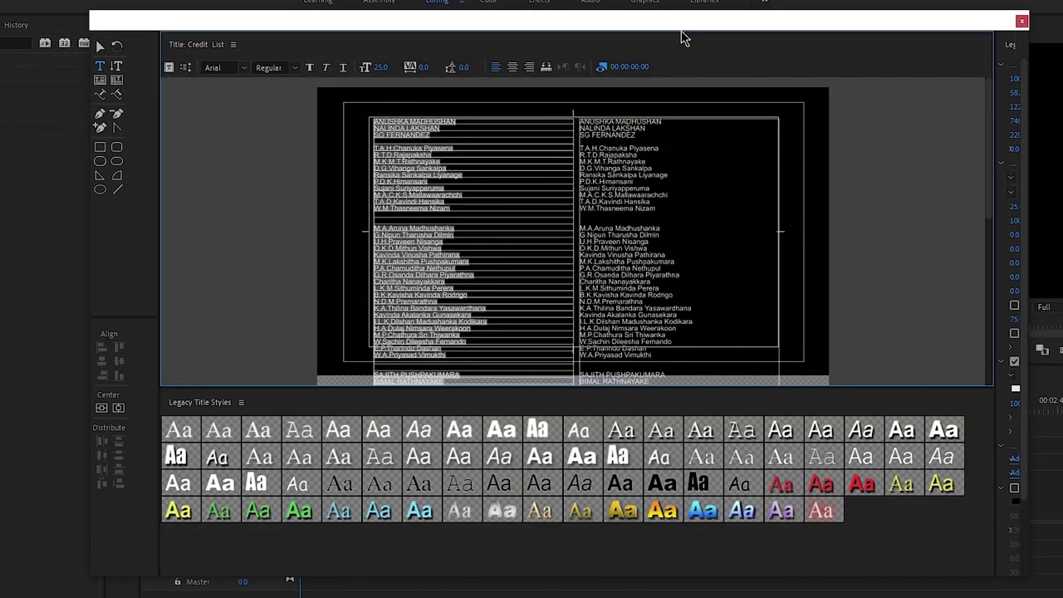
Step: Paste the role headings into the left text box and right-align them
{"action": "left_click", "coordinate": [499, 177]}
{"action": "key", "text": "ctrl+v"}
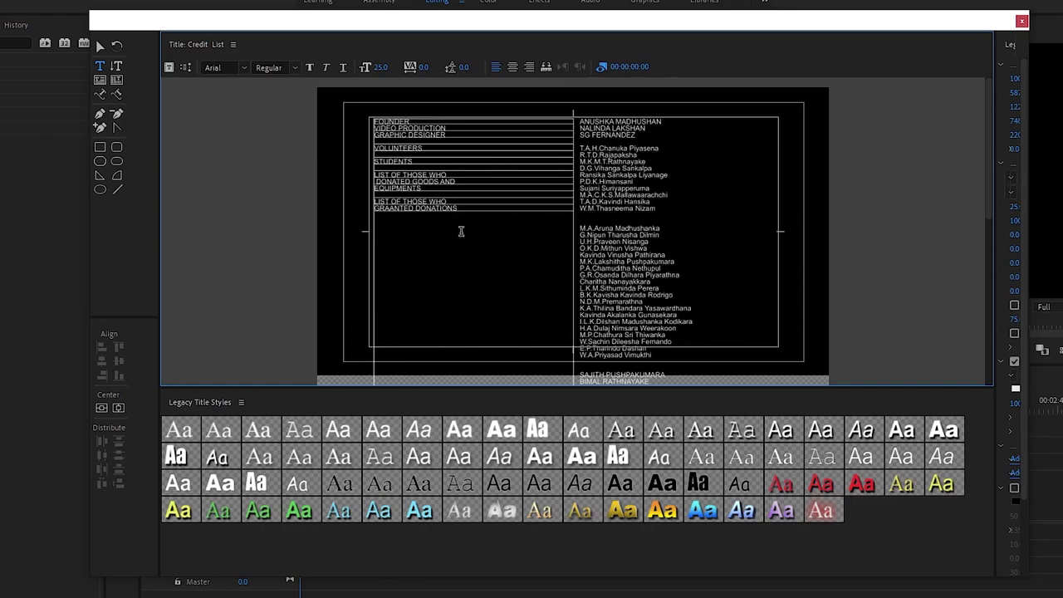
{"action": "key", "text": "ctrl+a"}
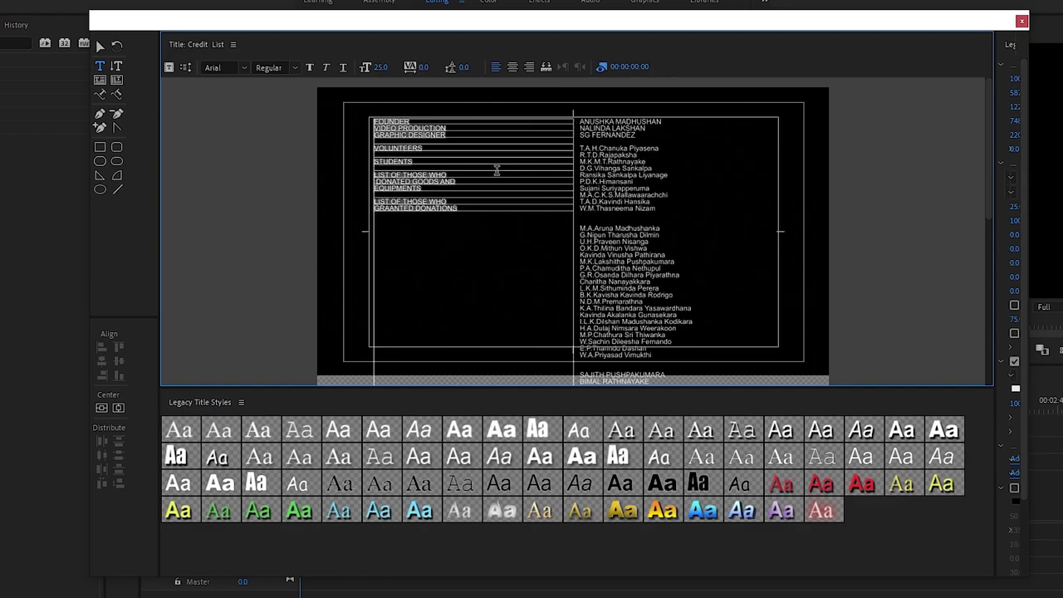
{"action": "left_click", "coordinate": [532, 69]}
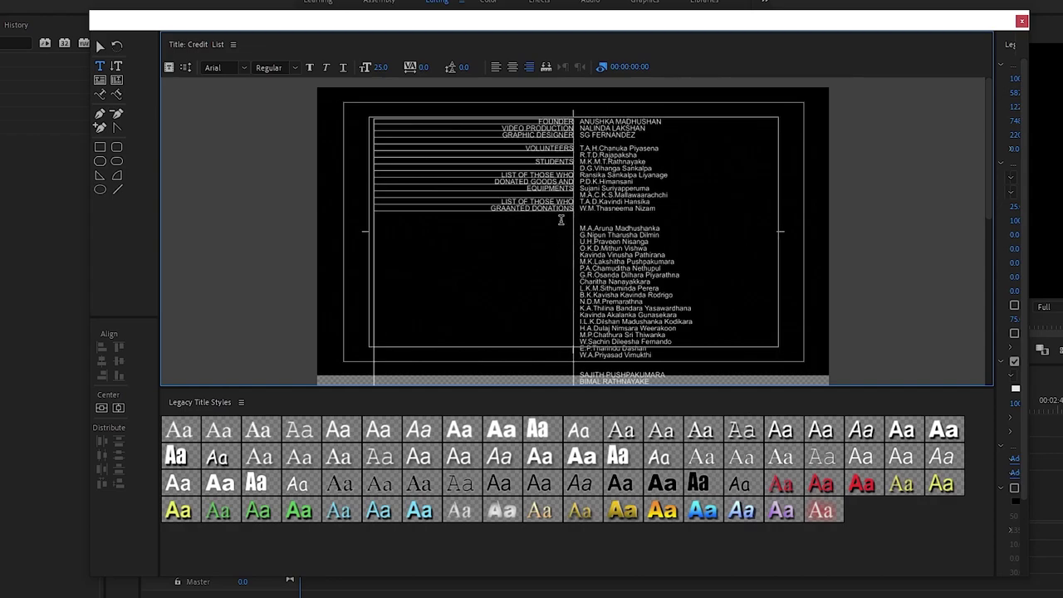
{"action": "left_click", "coordinate": [101, 48]}
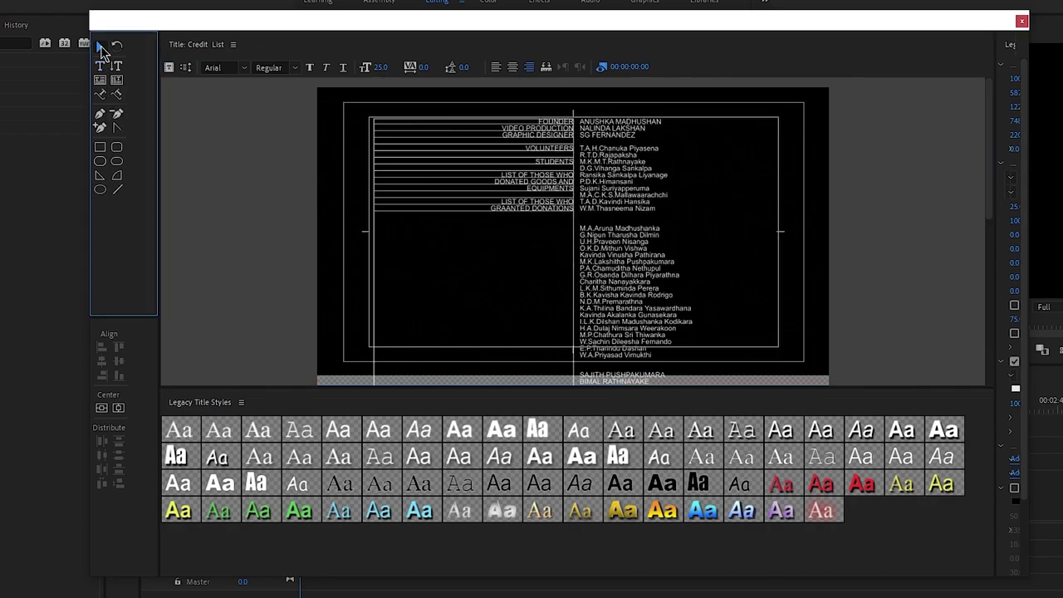
Step: Push the STUDENTS heading down three lines beside its name group
{"action": "left_click", "coordinate": [546, 188]}
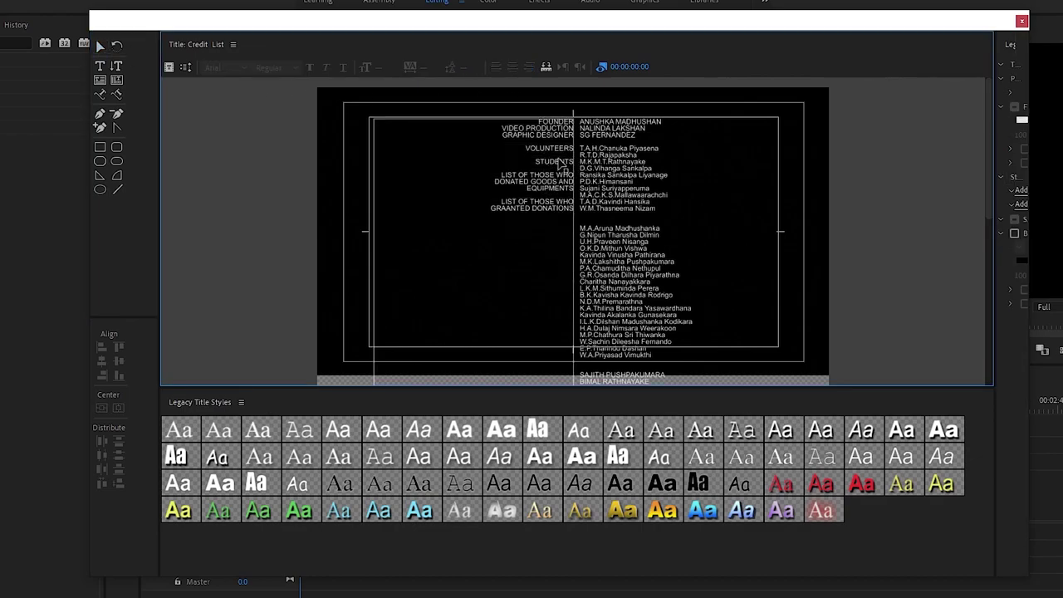
{"action": "left_click", "coordinate": [596, 231]}
{"action": "left_click", "coordinate": [562, 231]}
{"action": "left_click", "coordinate": [310, 210]}
{"action": "left_click", "coordinate": [100, 65]}
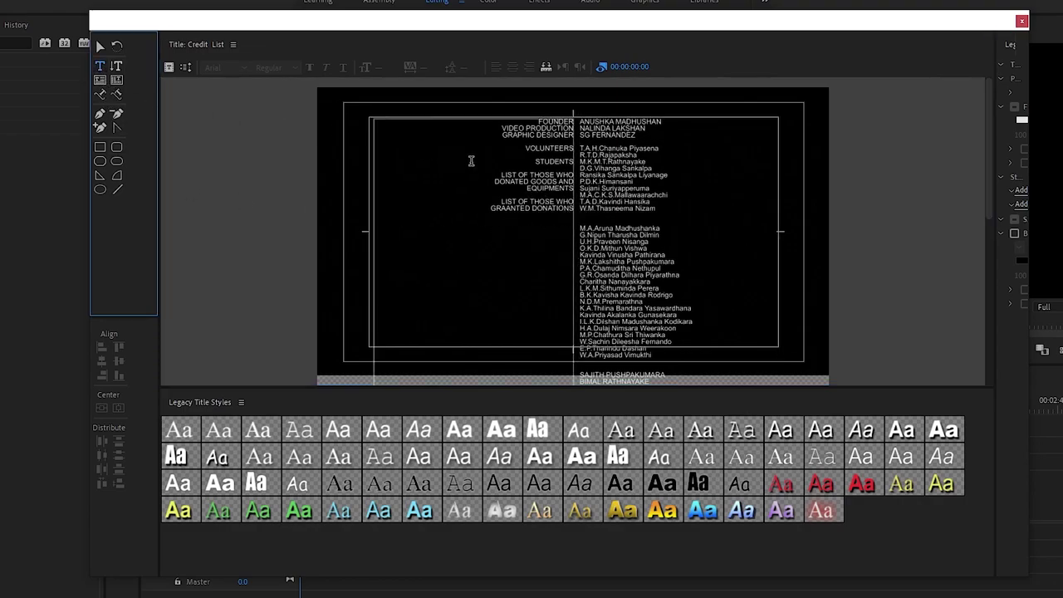
{"action": "double_click", "coordinate": [539, 146]}
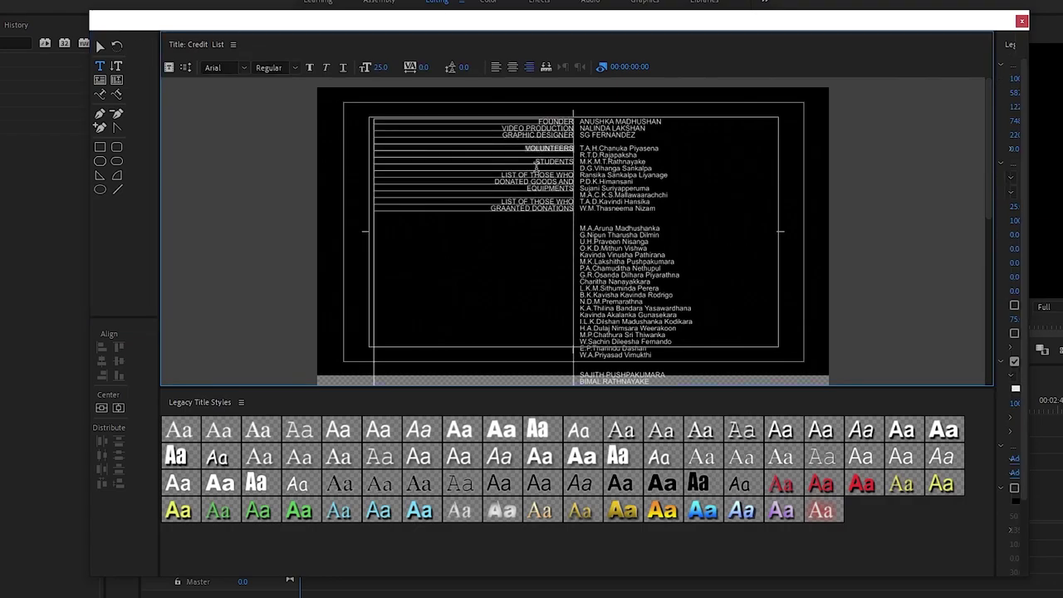
{"action": "left_click", "coordinate": [535, 167]}
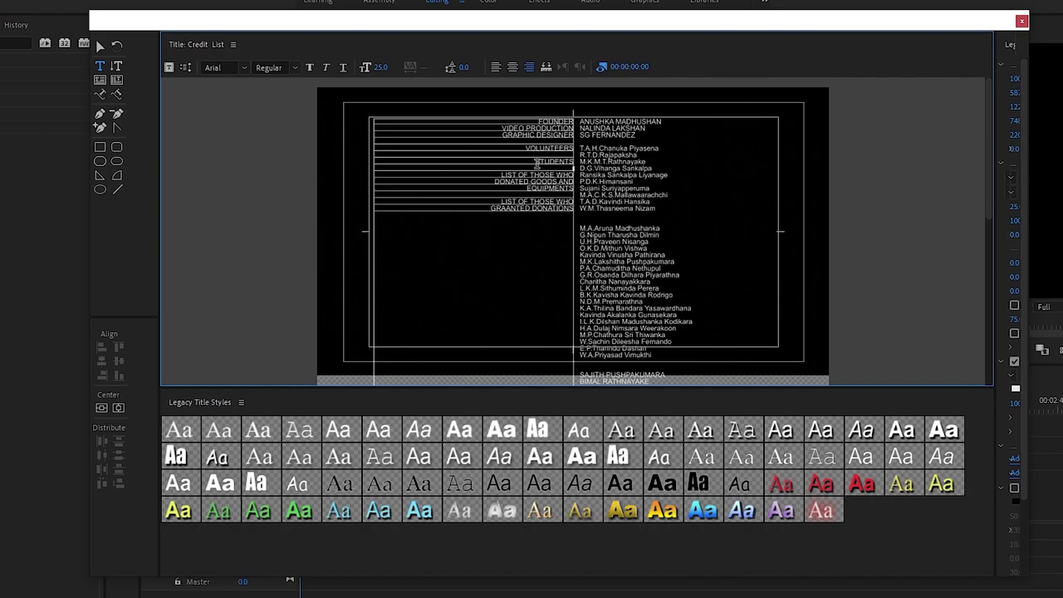
{"action": "double_click", "coordinate": [536, 163]}
{"action": "left_click", "coordinate": [535, 161]}
{"action": "key", "text": "Return"}
{"action": "key", "text": "Return"}
{"action": "key", "text": "Return"}
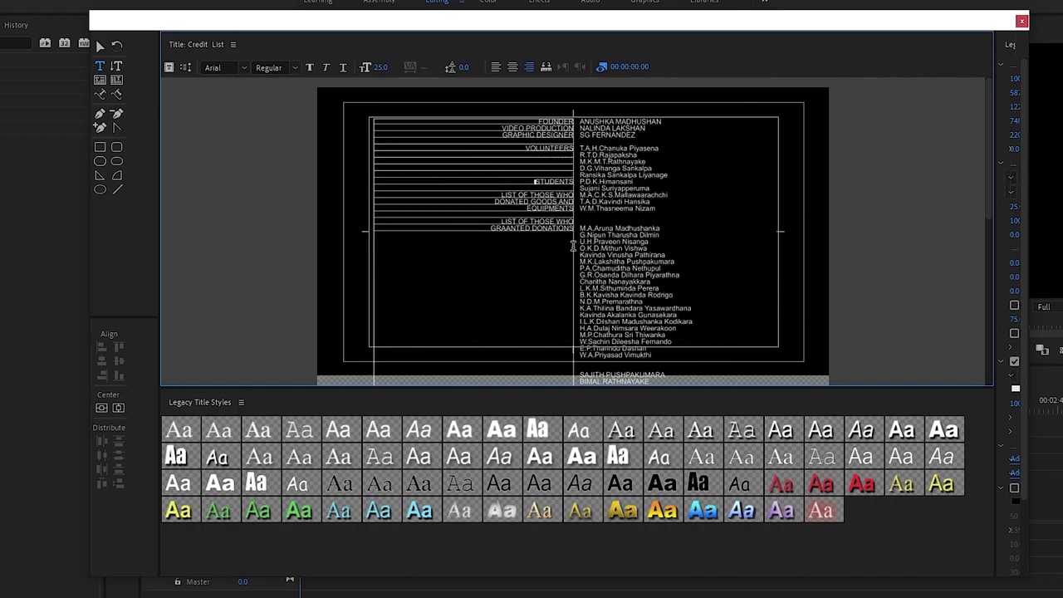
{"action": "key", "text": "Return"}
{"action": "key", "text": "Return"}
{"action": "key", "text": "Return"}
{"action": "key", "text": "Return"}
{"action": "key", "text": "Return"}
{"action": "key", "text": "Return"}
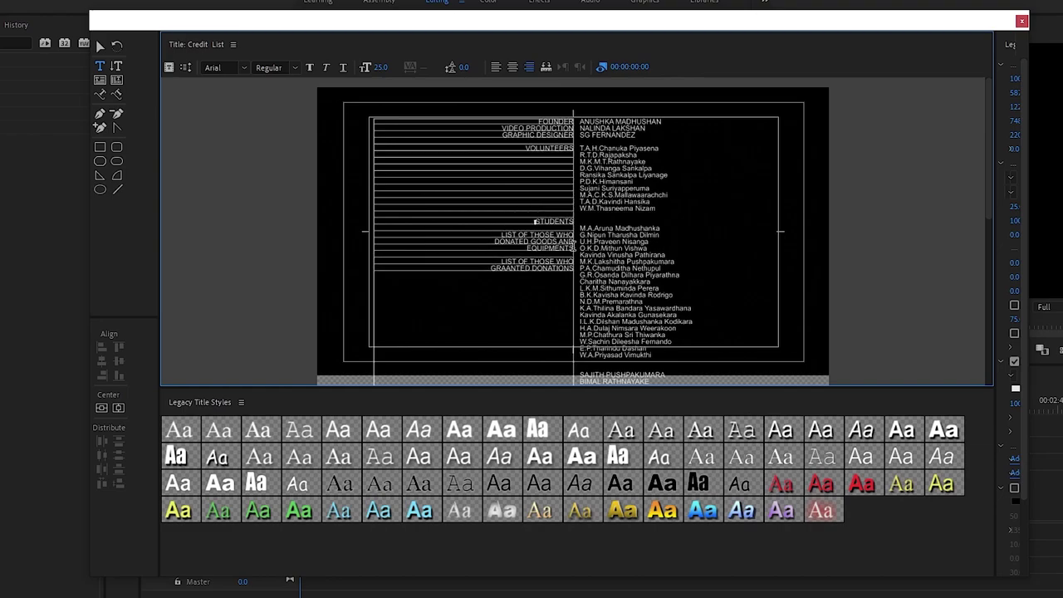
{"action": "key", "text": "Return"}
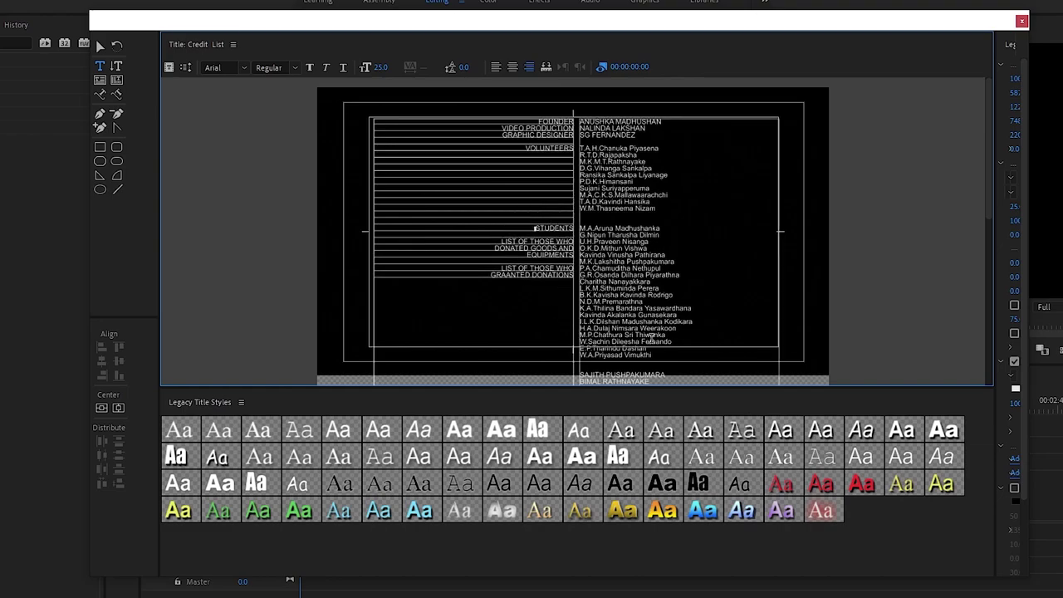
Step: Push the donors heading down four lines to line up with its first name
{"action": "scroll", "coordinate": [677, 338], "scroll_direction": "down", "scroll_amount": 3}
{"action": "scroll", "coordinate": [680, 338], "scroll_direction": "down", "scroll_amount": 3}
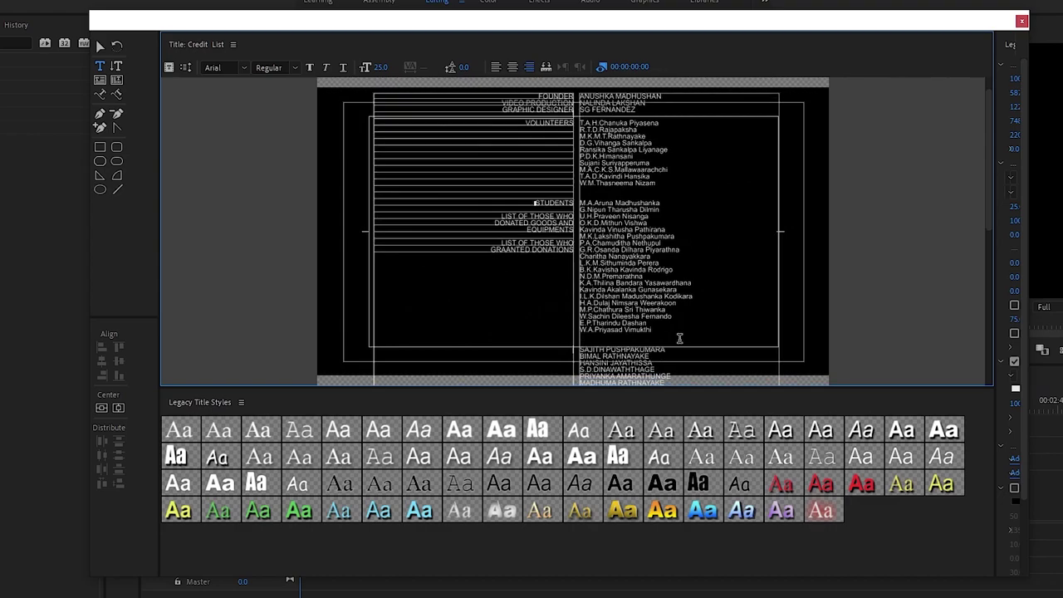
{"action": "left_click", "coordinate": [498, 213]}
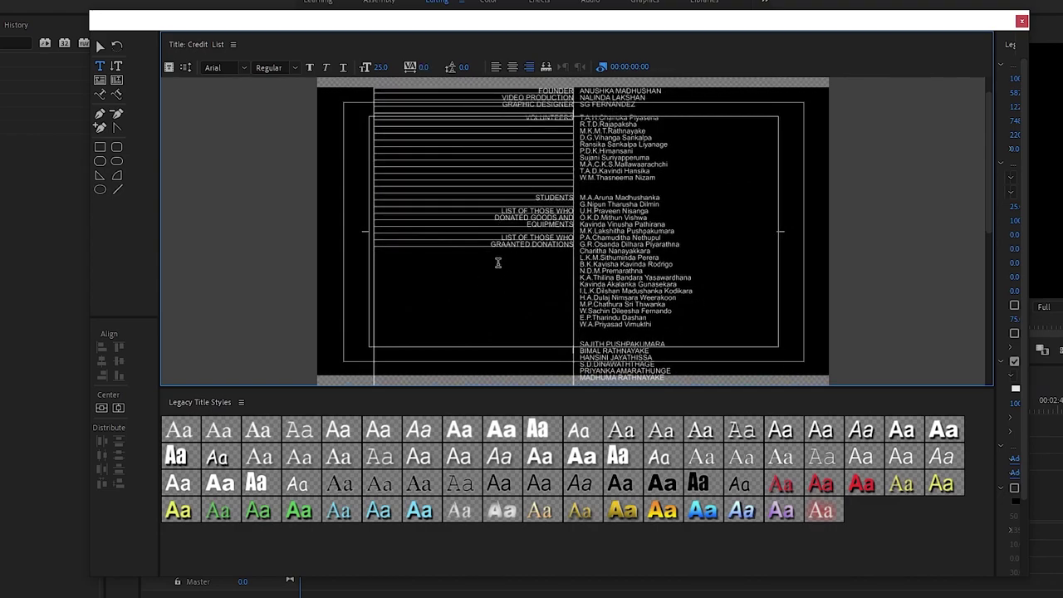
{"action": "key", "text": "shift+Left"}
{"action": "key", "text": "Return"}
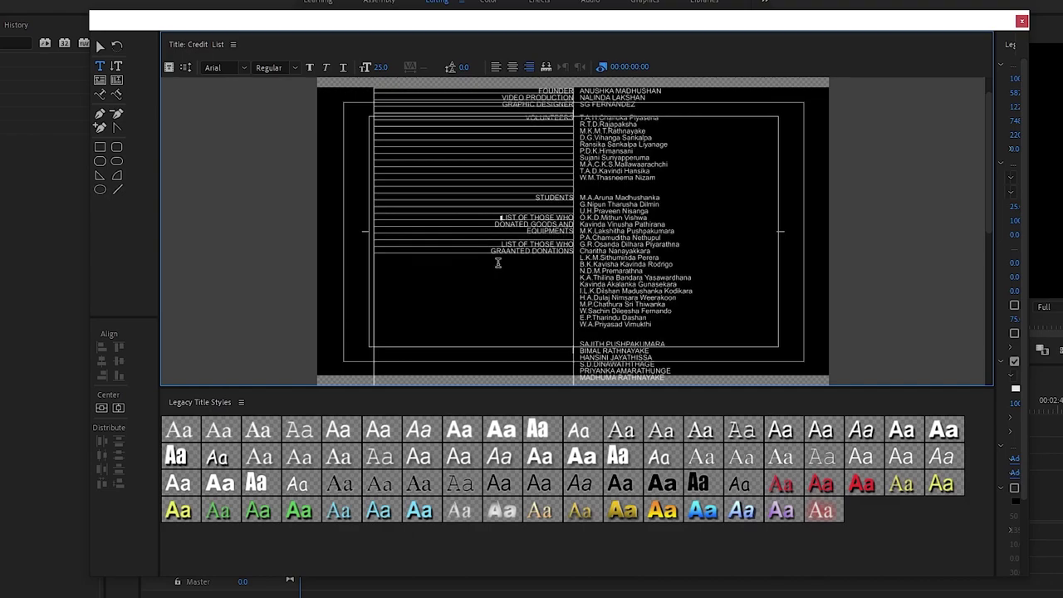
{"action": "key", "text": "Return"}
{"action": "key", "text": "Return"}
{"action": "key", "text": "Return"}
{"action": "key", "text": "Return"}
{"action": "key", "text": "Return"}
{"action": "key", "text": "Return"}
{"action": "key", "text": "Return"}
{"action": "key", "text": "Return"}
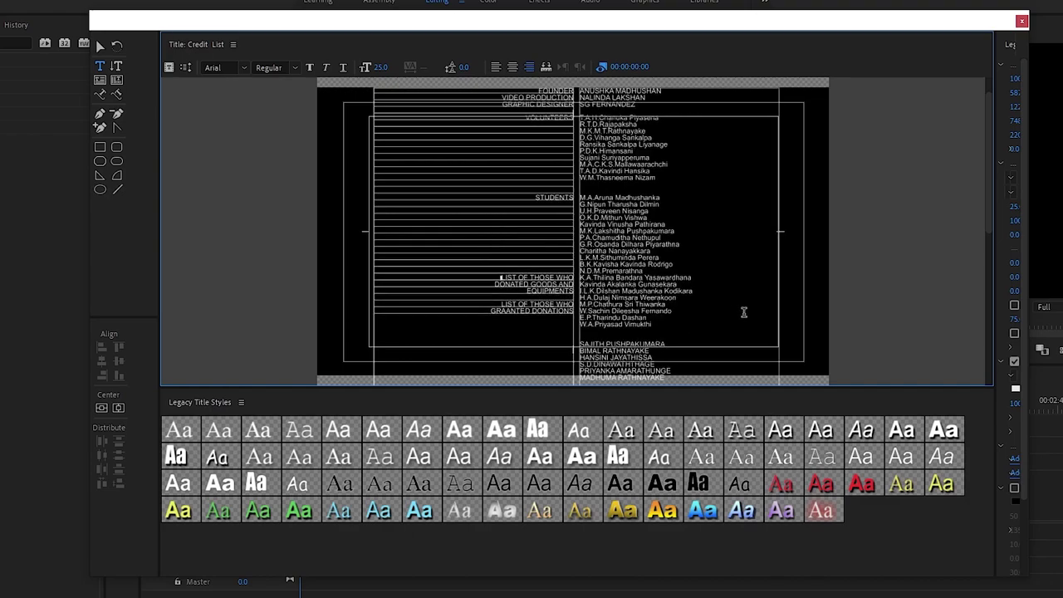
{"action": "key", "text": "Return"}
{"action": "key", "text": "Return"}
{"action": "key", "text": "Return"}
{"action": "key", "text": "Return"}
{"action": "key", "text": "Return"}
{"action": "key", "text": "Return"}
{"action": "key", "text": "Return"}
{"action": "key", "text": "Return"}
{"action": "key", "text": "Return"}
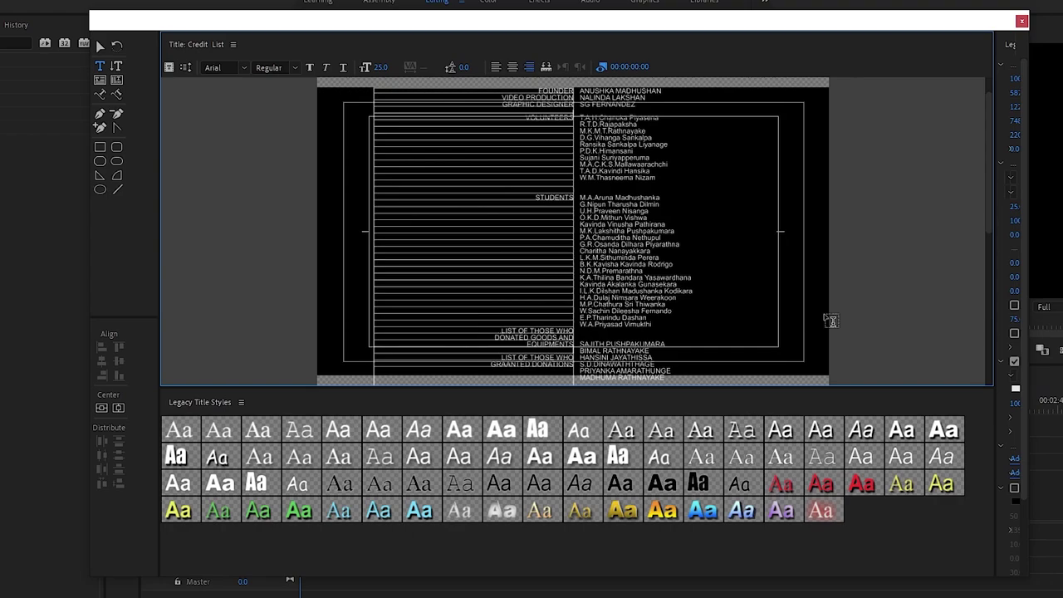
{"action": "key", "text": "Return"}
{"action": "key", "text": "Return"}
Step: Move the donations heading down two lines beside the company list and finish editing
{"action": "scroll", "coordinate": [926, 274], "scroll_direction": "down", "scroll_amount": 1}
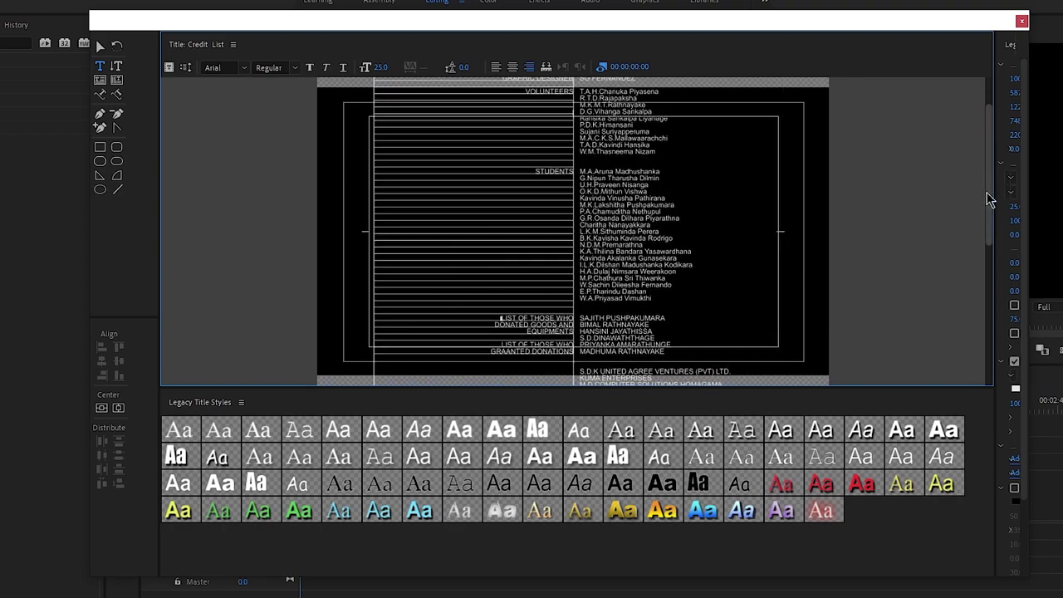
{"action": "left_click_drag", "start_coordinate": [989, 199], "coordinate": [984, 285]}
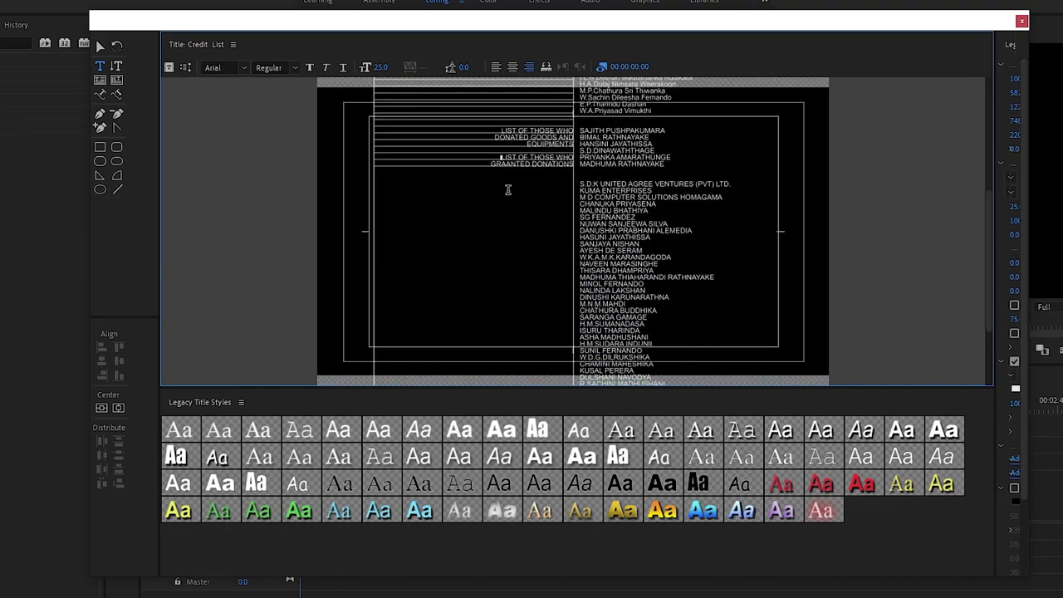
{"action": "key", "text": "Return"}
{"action": "key", "text": "Return"}
{"action": "key", "text": "Return"}
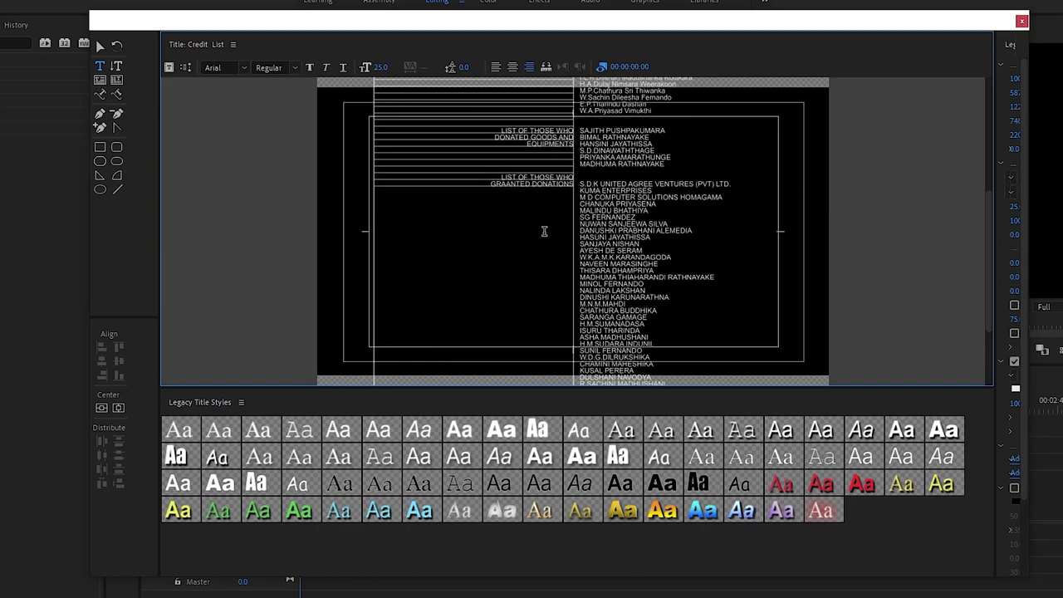
{"action": "key", "text": "Return"}
{"action": "key", "text": "Escape"}
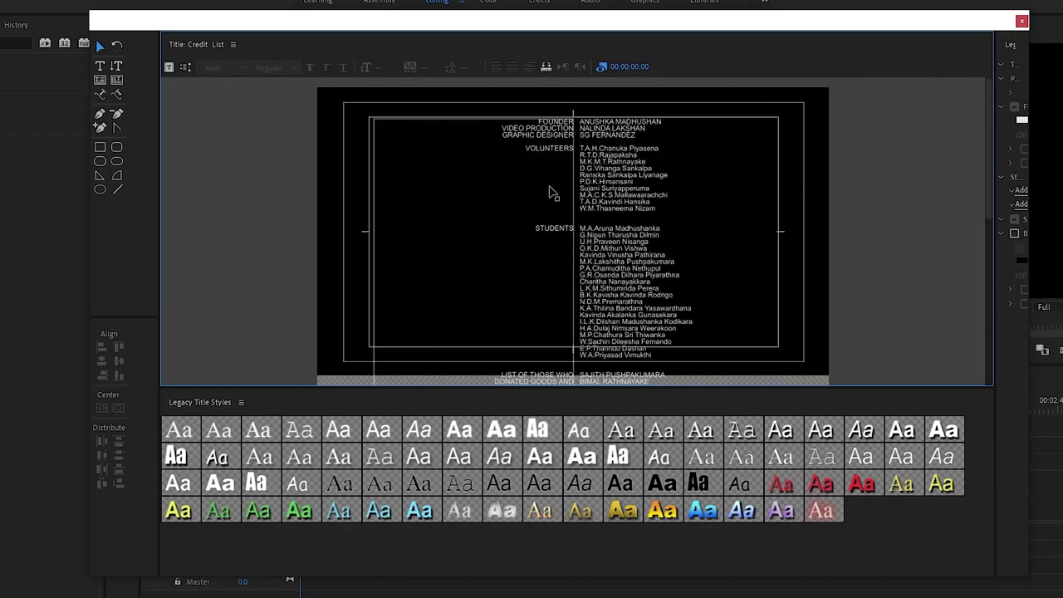
Step: Select the role headings text (FOUNDER, VOLUNTEERS, STUDENTS) with the Type tool and set its font style to Bold
{"action": "left_click", "coordinate": [557, 155]}
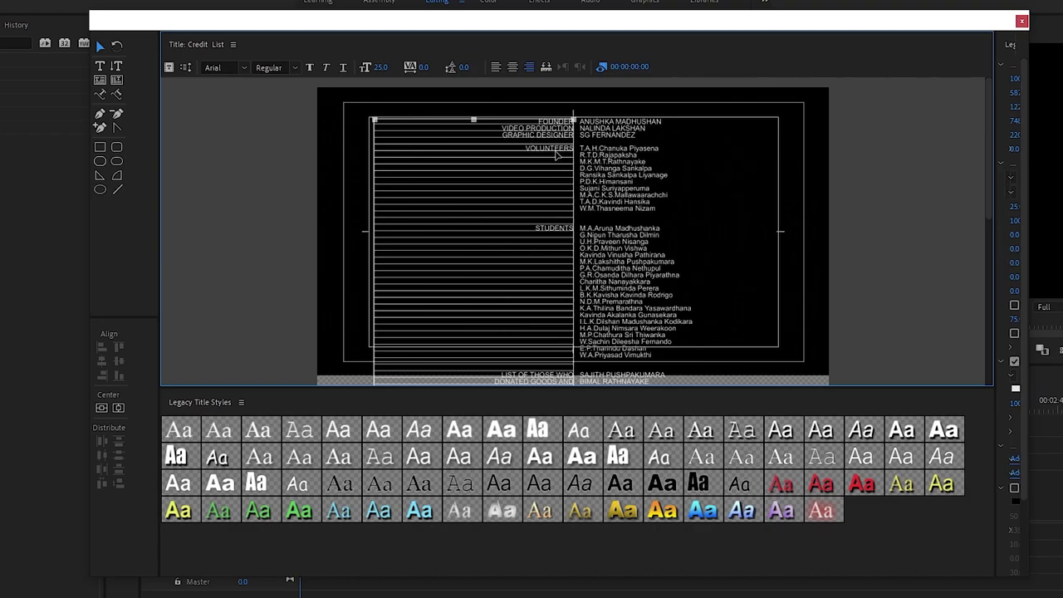
{"action": "left_click", "coordinate": [885, 168]}
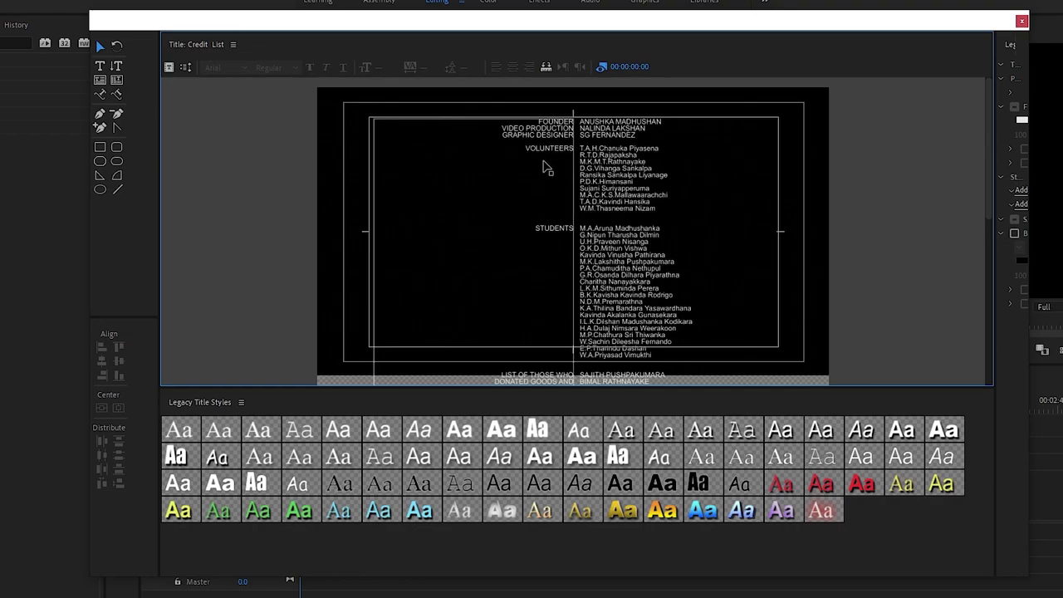
{"action": "left_click", "coordinate": [100, 65]}
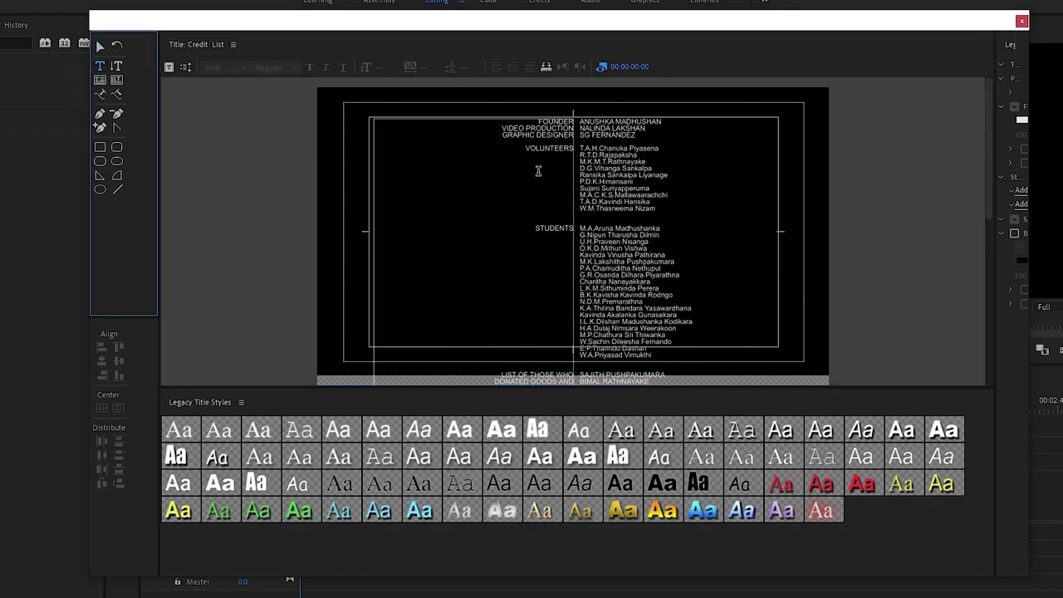
{"action": "left_click", "coordinate": [549, 148]}
{"action": "double_click", "coordinate": [549, 148]}
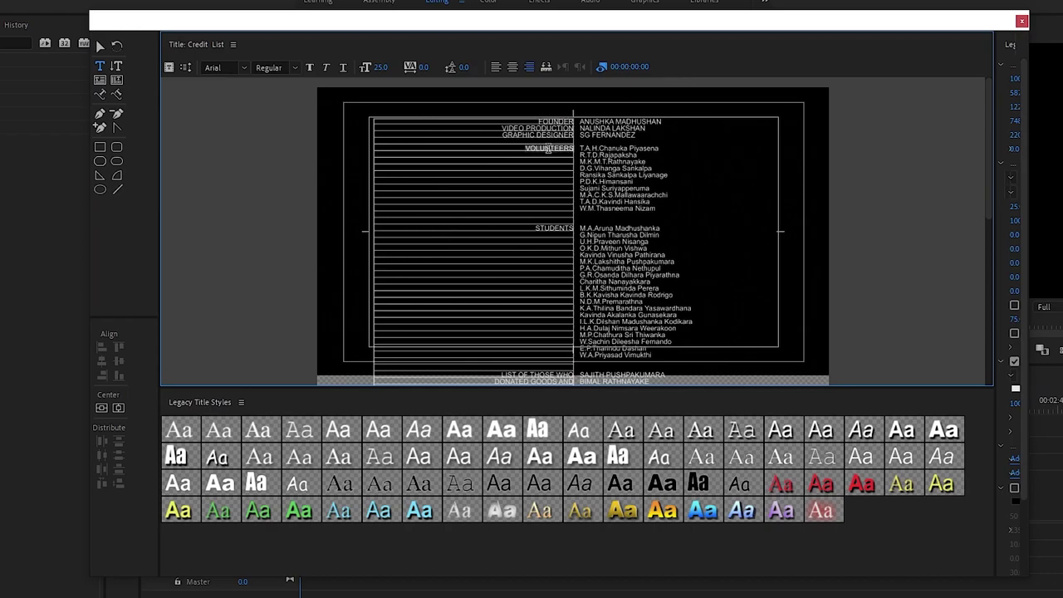
{"action": "scroll", "coordinate": [549, 150], "scroll_direction": "down", "scroll_amount": 2}
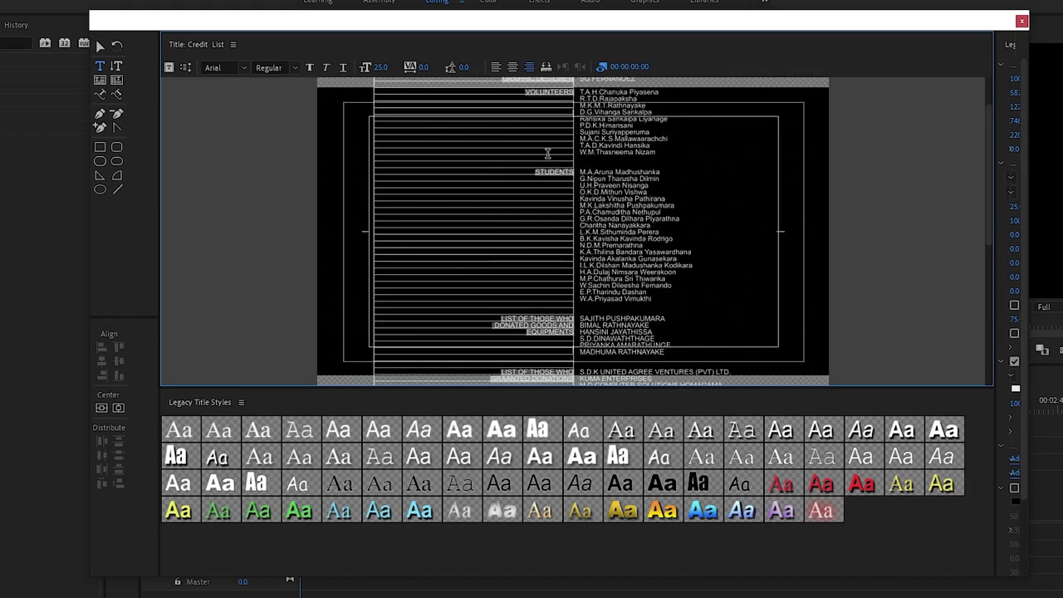
{"action": "scroll", "coordinate": [546, 194], "scroll_direction": "up", "scroll_amount": 2}
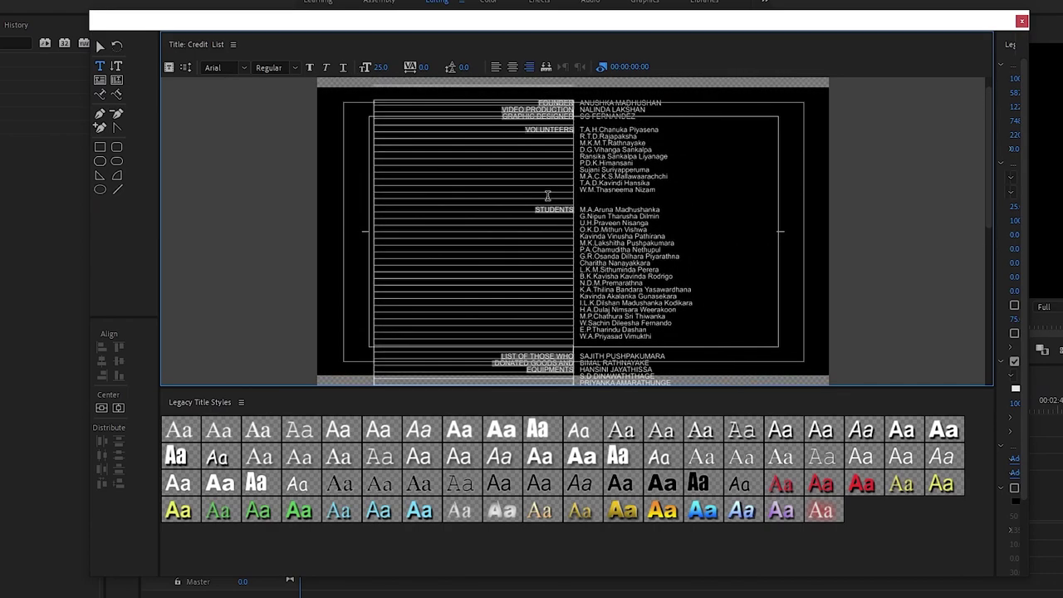
{"action": "scroll", "coordinate": [453, 152], "scroll_direction": "up", "scroll_amount": 1}
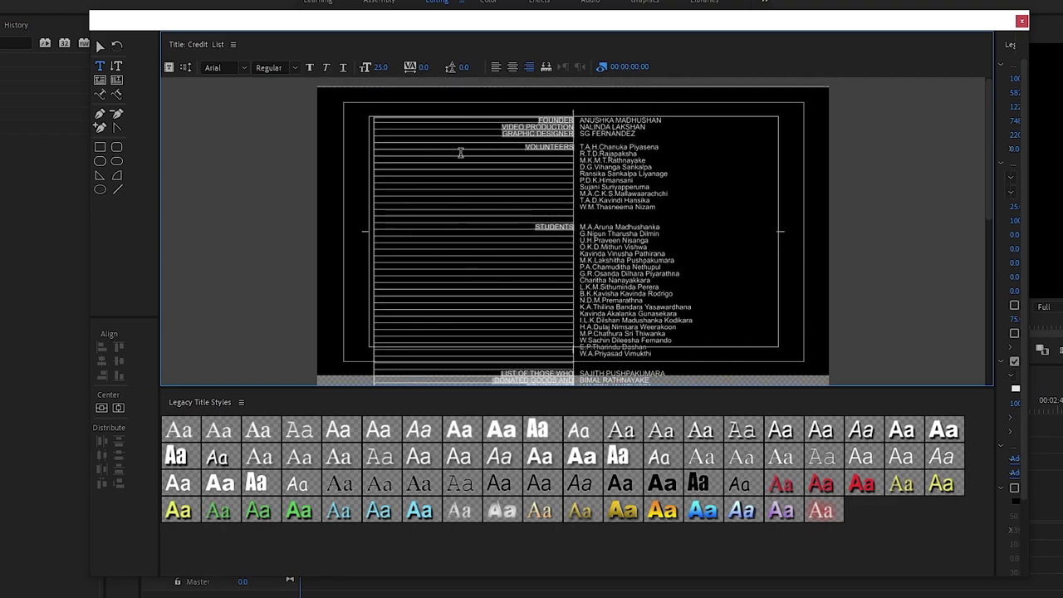
{"action": "left_click", "coordinate": [297, 68]}
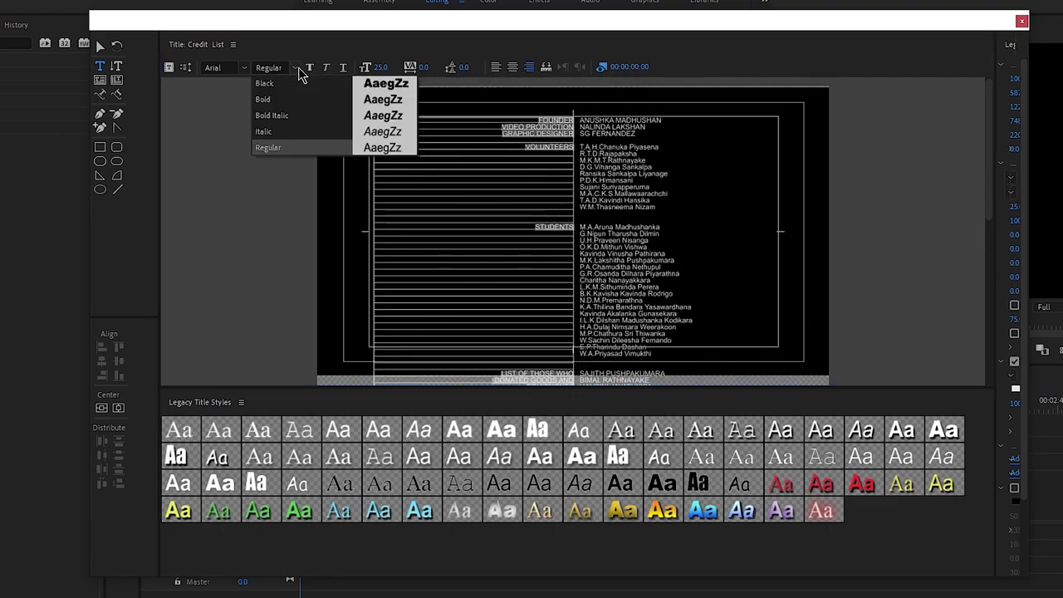
{"action": "left_click", "coordinate": [275, 99]}
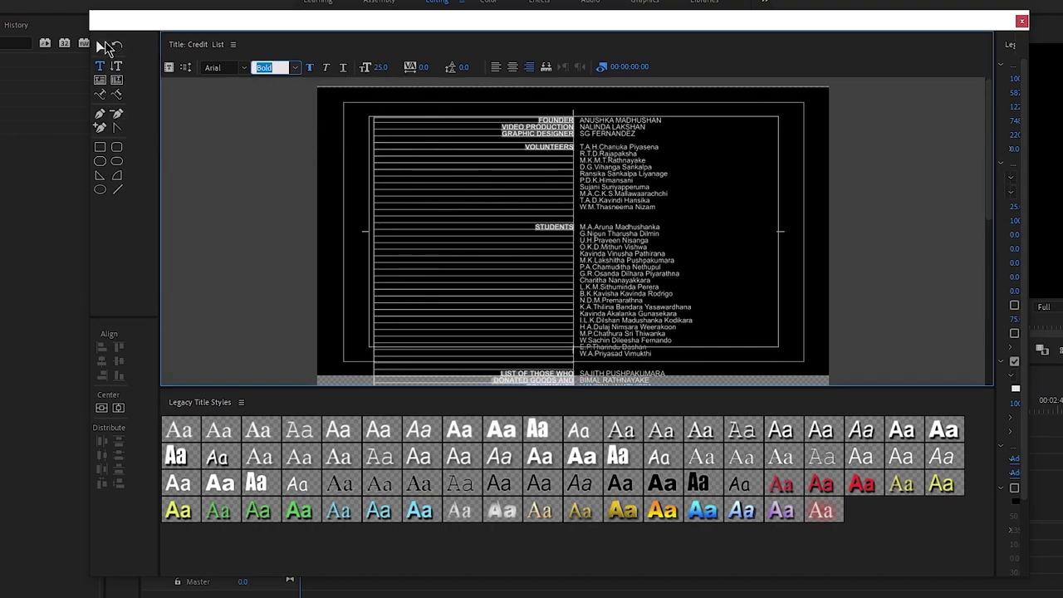
{"action": "left_click", "coordinate": [102, 50]}
{"action": "left_click", "coordinate": [296, 264]}
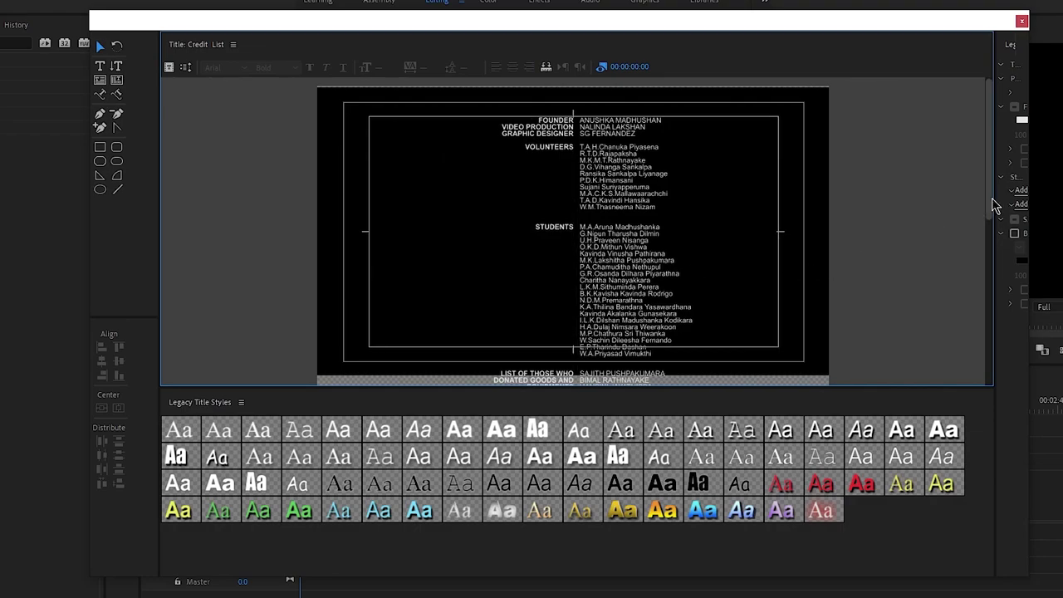
Step: Select the headings column layer and nudge it left with the Left arrow key
{"action": "scroll", "coordinate": [992, 269], "scroll_direction": "down", "scroll_amount": 2}
{"action": "scroll", "coordinate": [992, 268], "scroll_direction": "down", "scroll_amount": 2}
{"action": "scroll", "coordinate": [989, 274], "scroll_direction": "up", "scroll_amount": 1}
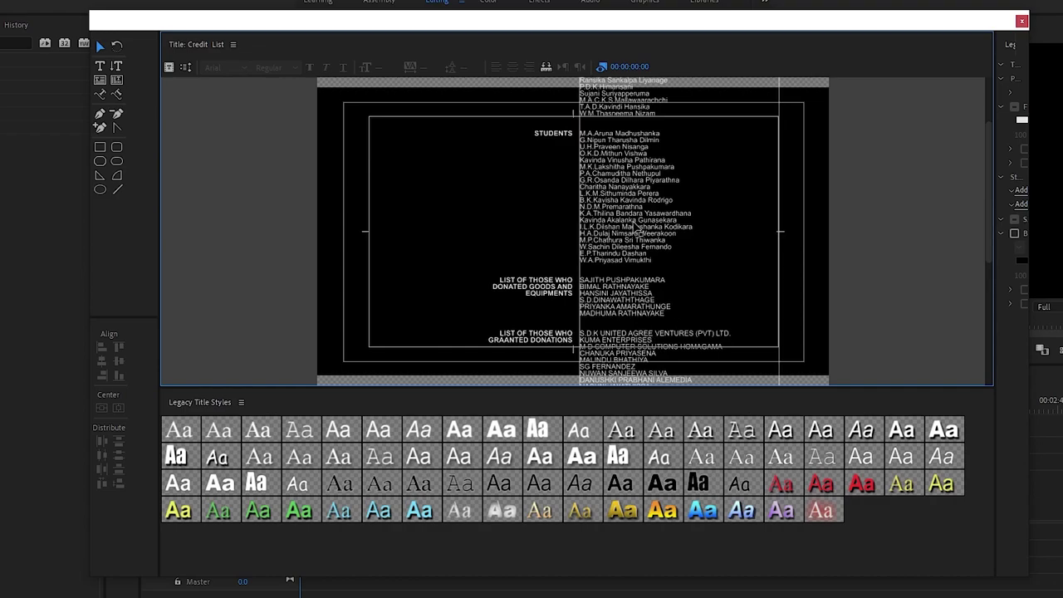
{"action": "left_click", "coordinate": [637, 227]}
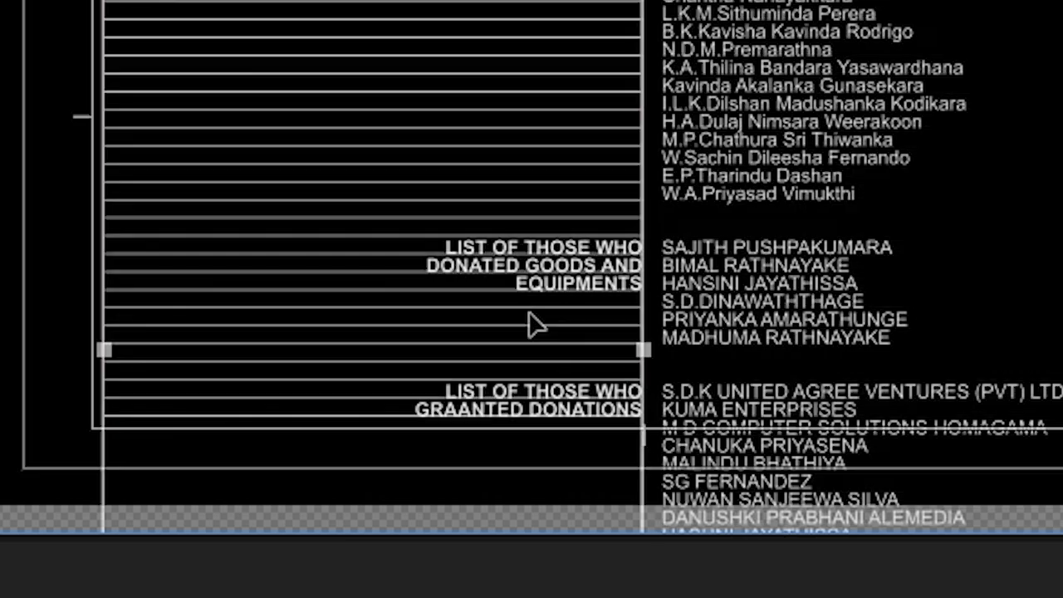
{"action": "left_click", "coordinate": [613, 321]}
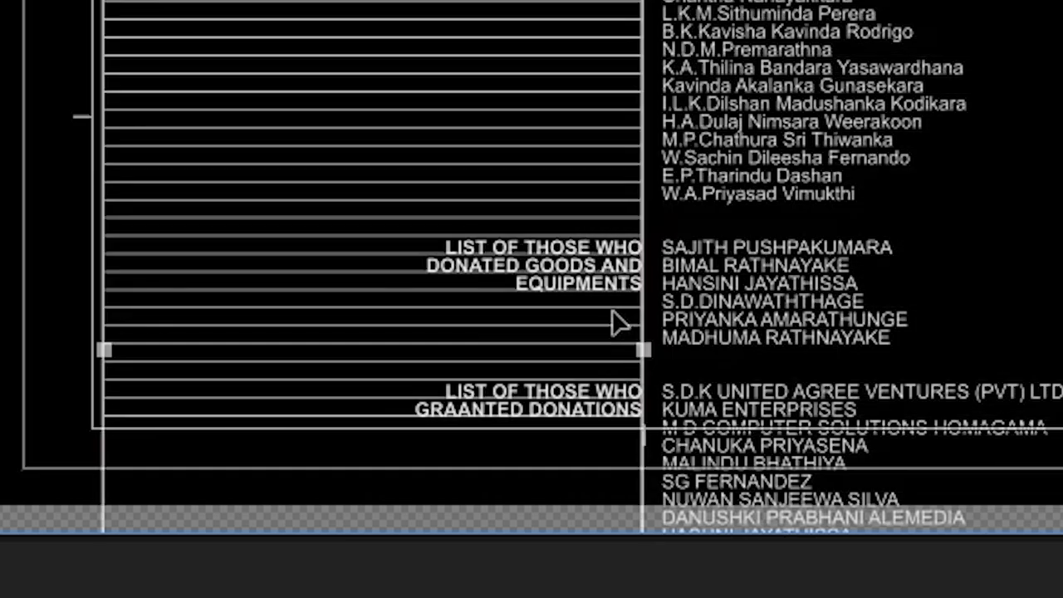
{"action": "left_click", "coordinate": [804, 309]}
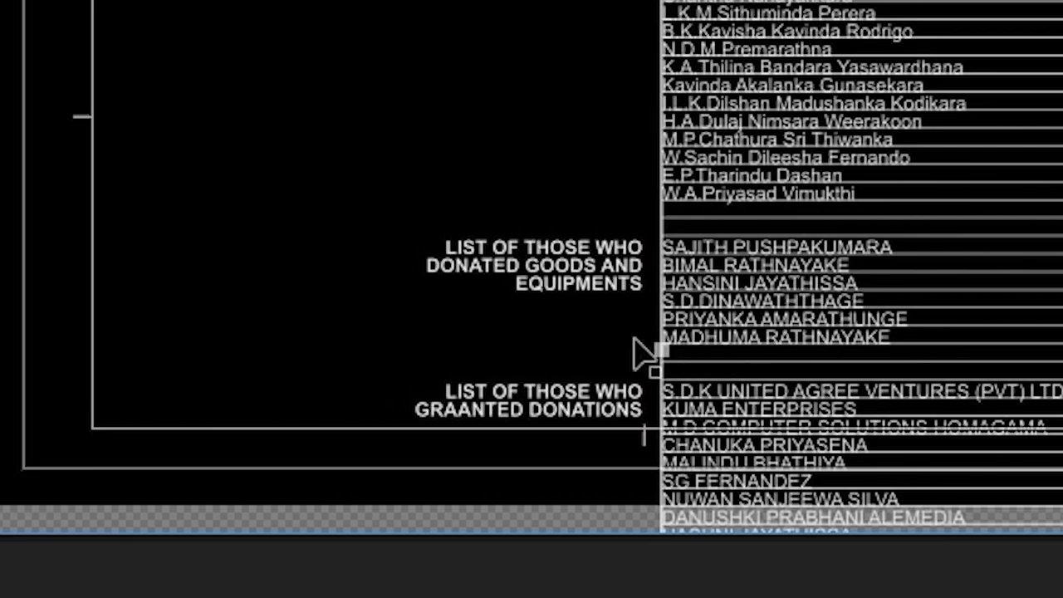
{"action": "left_click", "coordinate": [587, 344]}
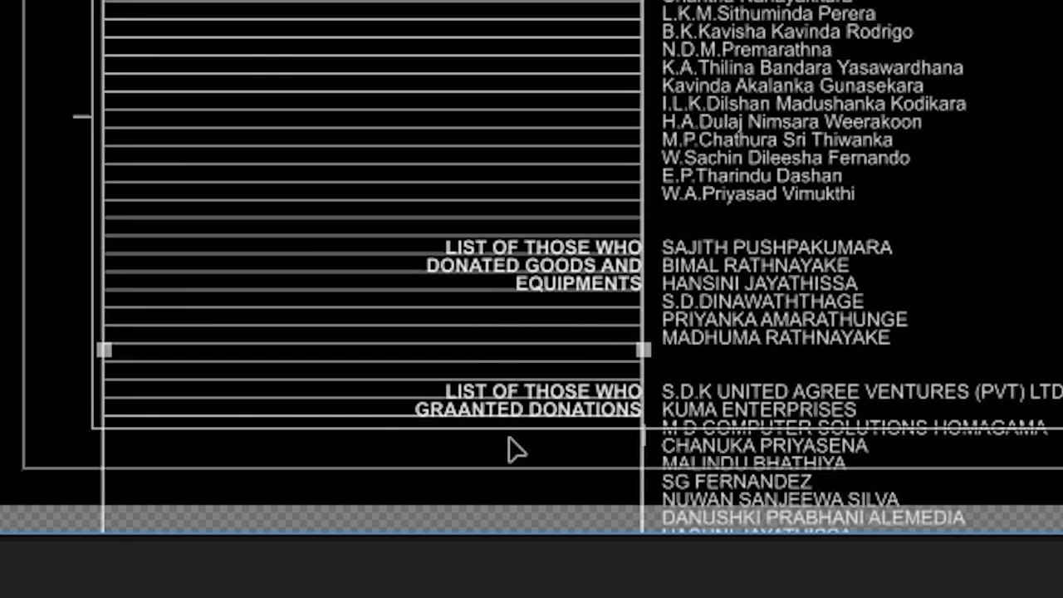
{"action": "key", "text": "Left"}
{"action": "key", "text": "Left"}
{"action": "key", "text": "Left"}
{"action": "key", "text": "Left"}
{"action": "key", "text": "Left"}
{"action": "key", "text": "Left"}
{"action": "key", "text": "Left"}
{"action": "key", "text": "Left"}
{"action": "key", "text": "Left"}
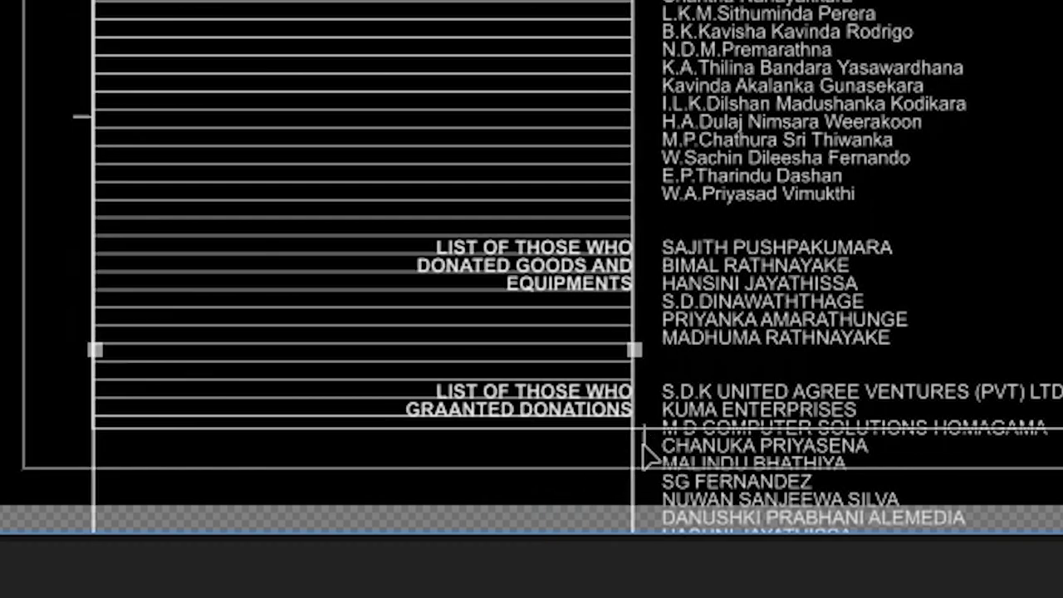
Step: Nudge the names list left too, preview the rolling credits, and shift the title window left
{"action": "left_click", "coordinate": [773, 233]}
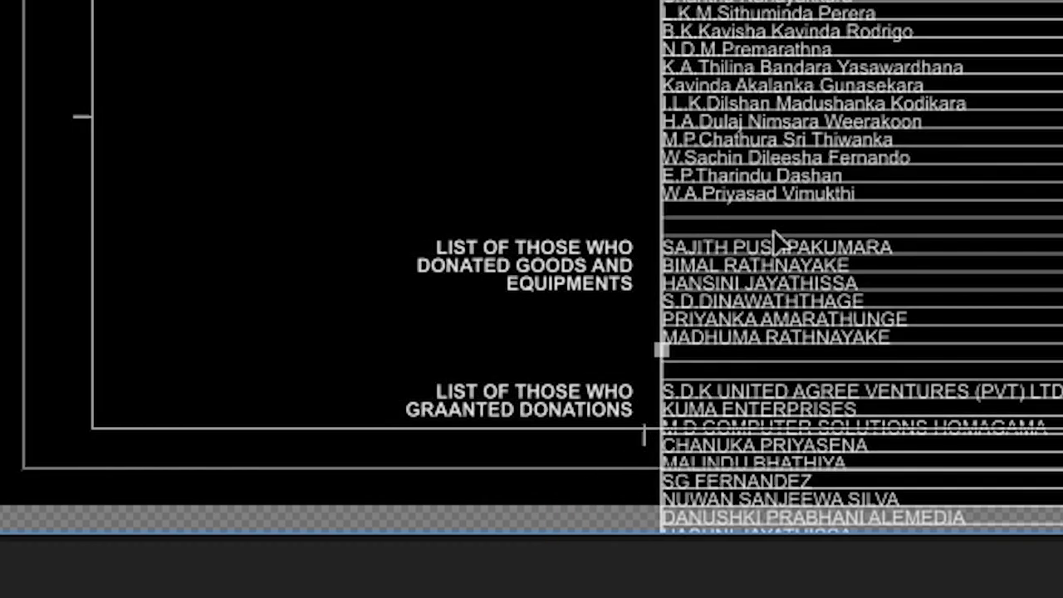
{"action": "key", "text": "Left"}
{"action": "key", "text": "Left"}
{"action": "key", "text": "Left"}
{"action": "key", "text": "Left"}
{"action": "key", "text": "space"}
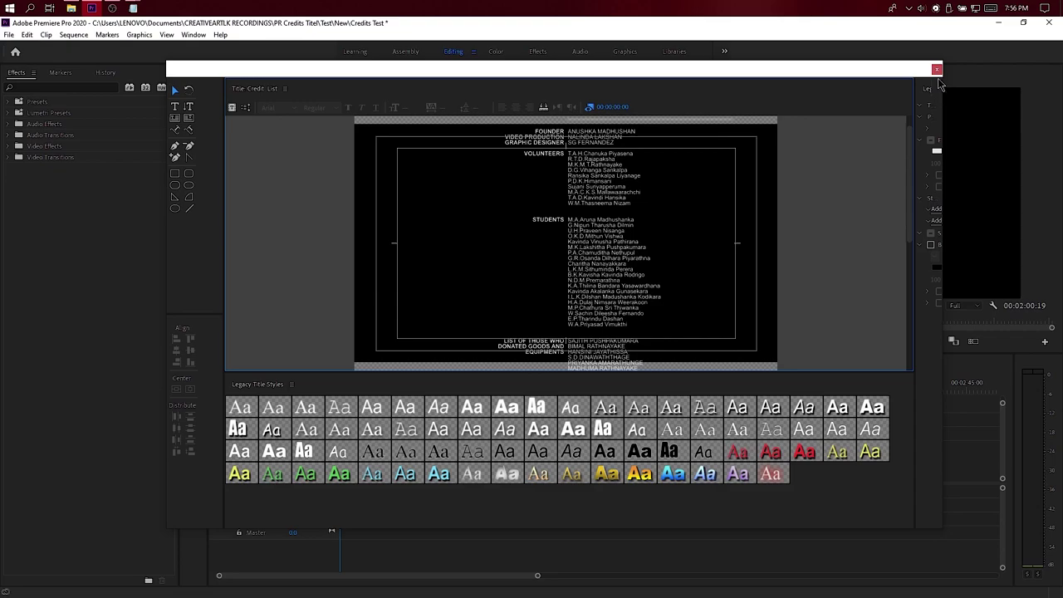
{"action": "left_click_drag", "start_coordinate": [942, 74], "coordinate": [885, 75]}
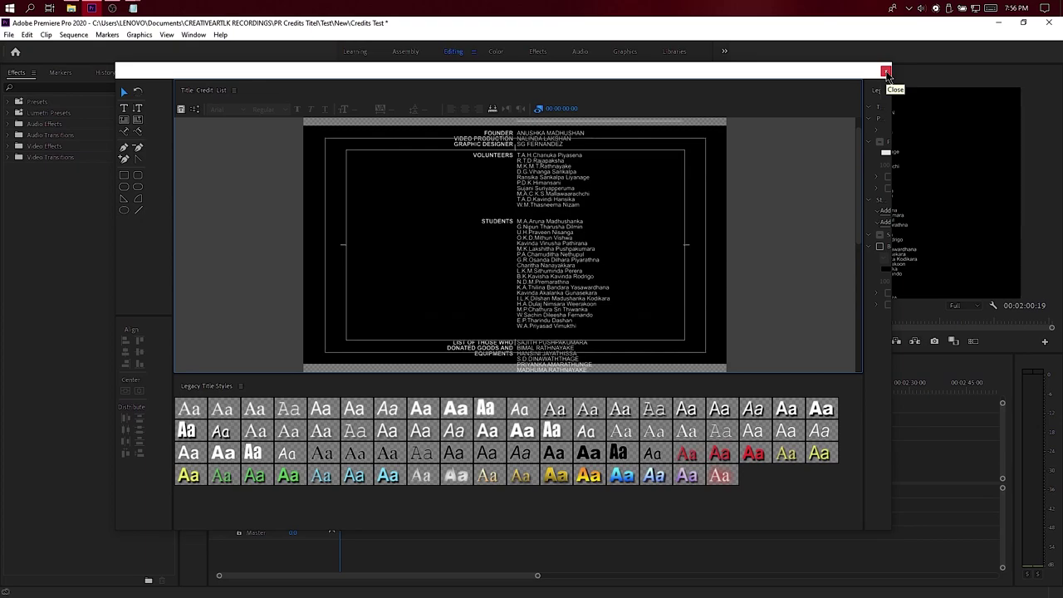
Step: Close the Legacy Title window and play the Credit List sequence full screen twice with Ctrl+`
{"action": "left_click", "coordinate": [887, 73]}
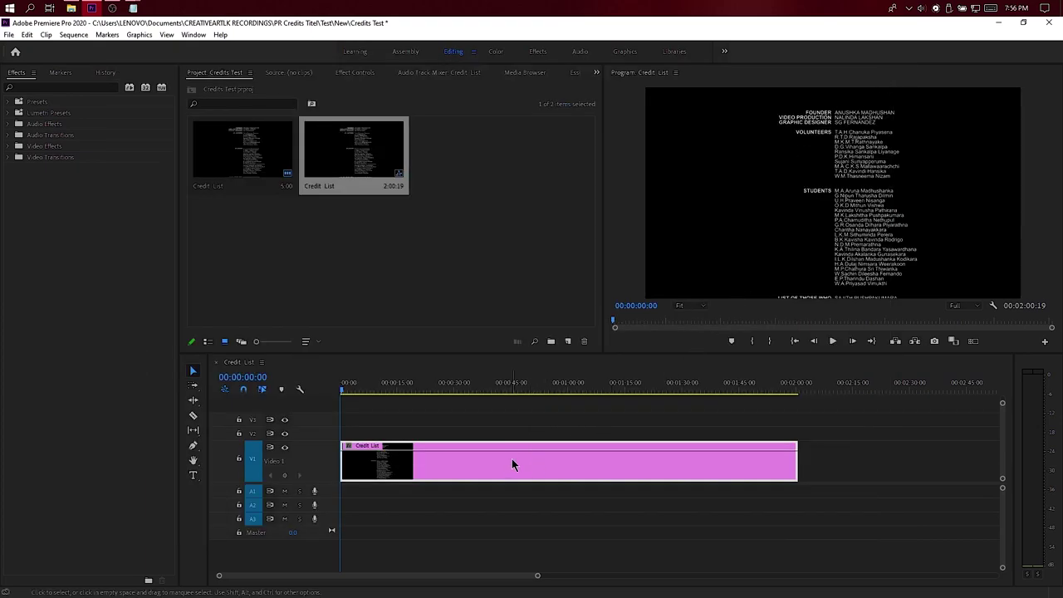
{"action": "left_click", "coordinate": [766, 235]}
{"action": "key", "text": "ctrl+grave"}
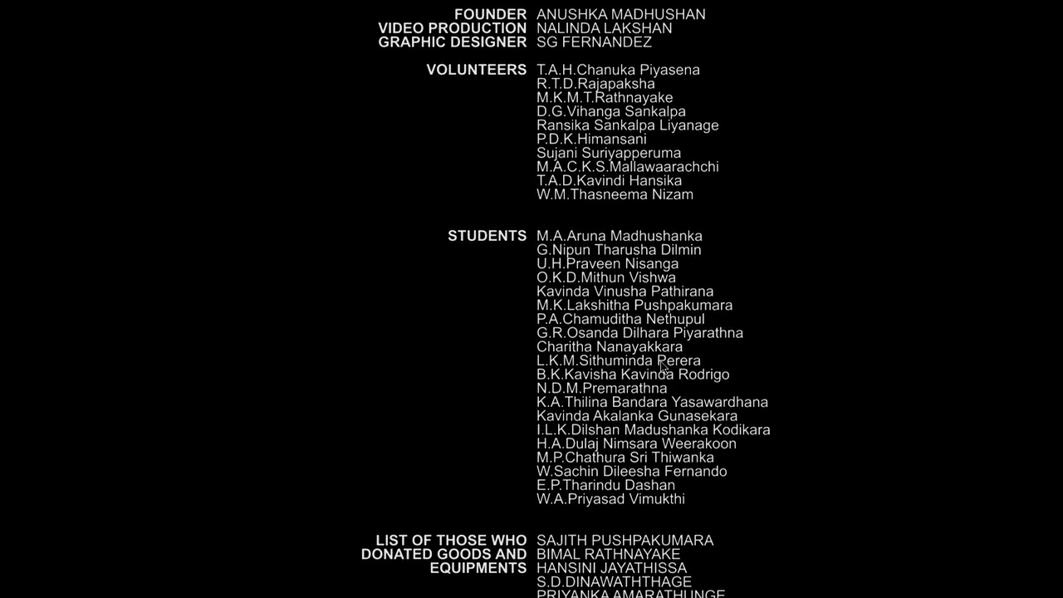
{"action": "key", "text": "Escape"}
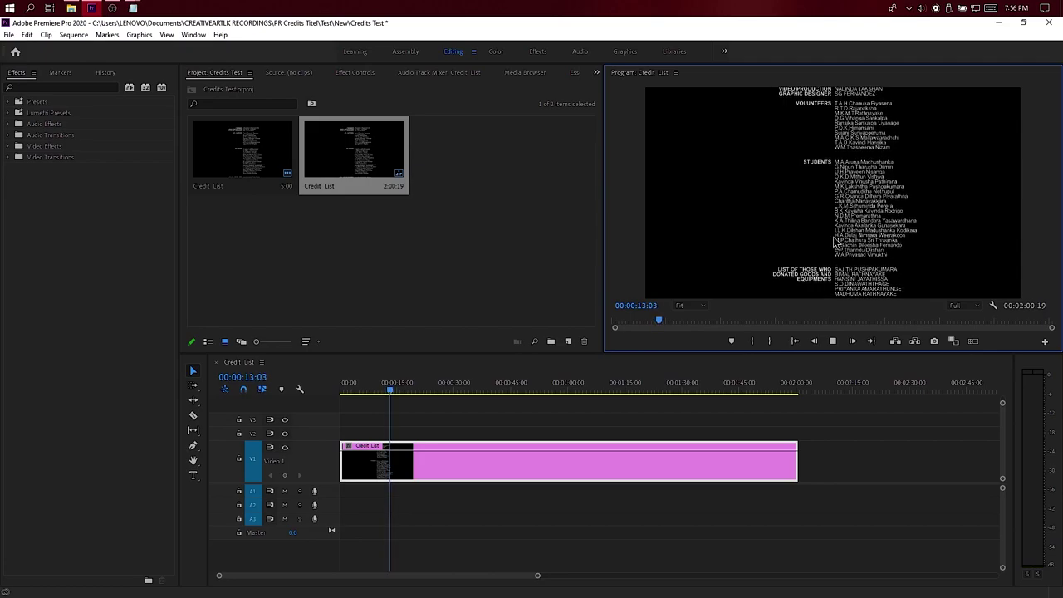
{"action": "key", "text": "ctrl+grave"}
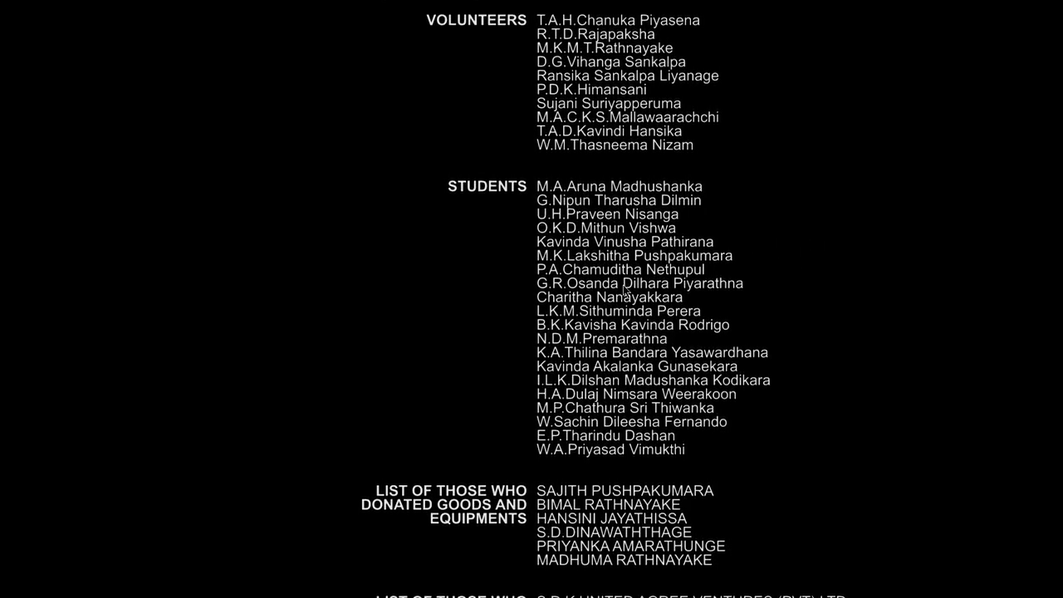
{"action": "key", "text": "Escape"}
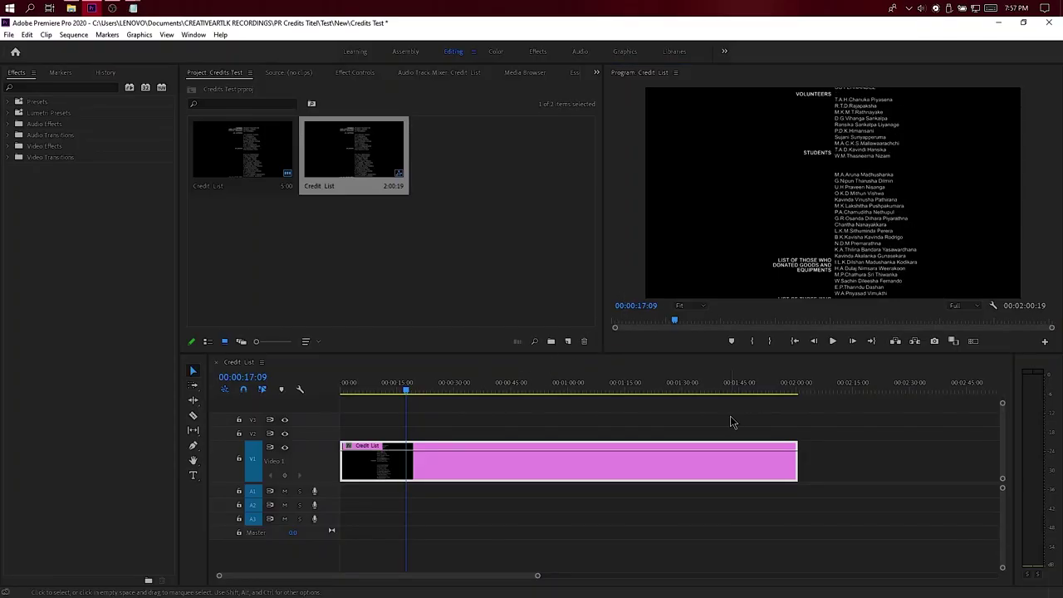
Step: Reopen the Credit List title and set the names list's leading to 10
{"action": "double_click", "coordinate": [504, 463]}
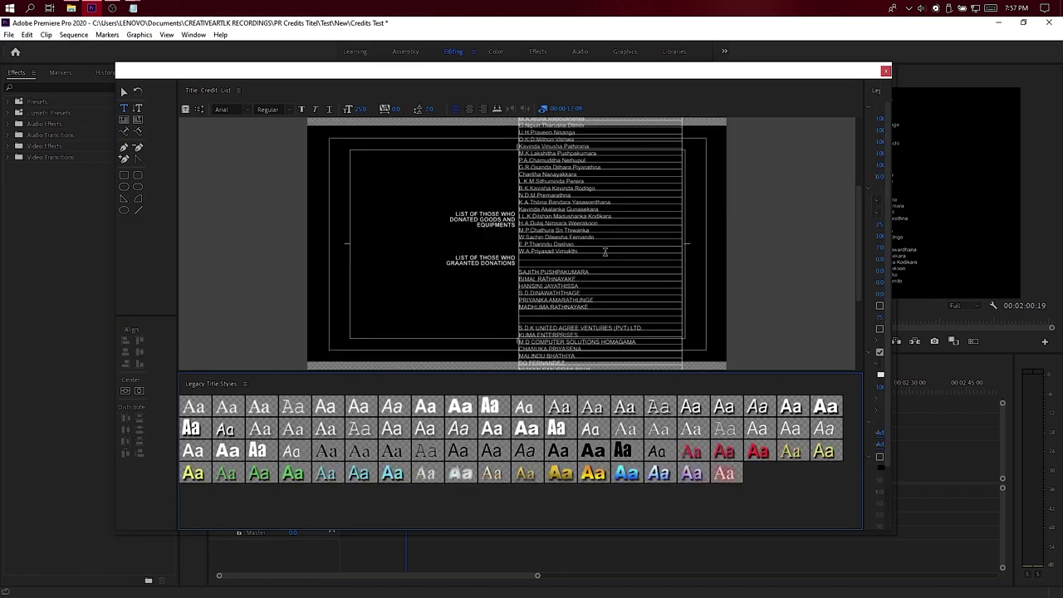
{"action": "left_click", "coordinate": [604, 198]}
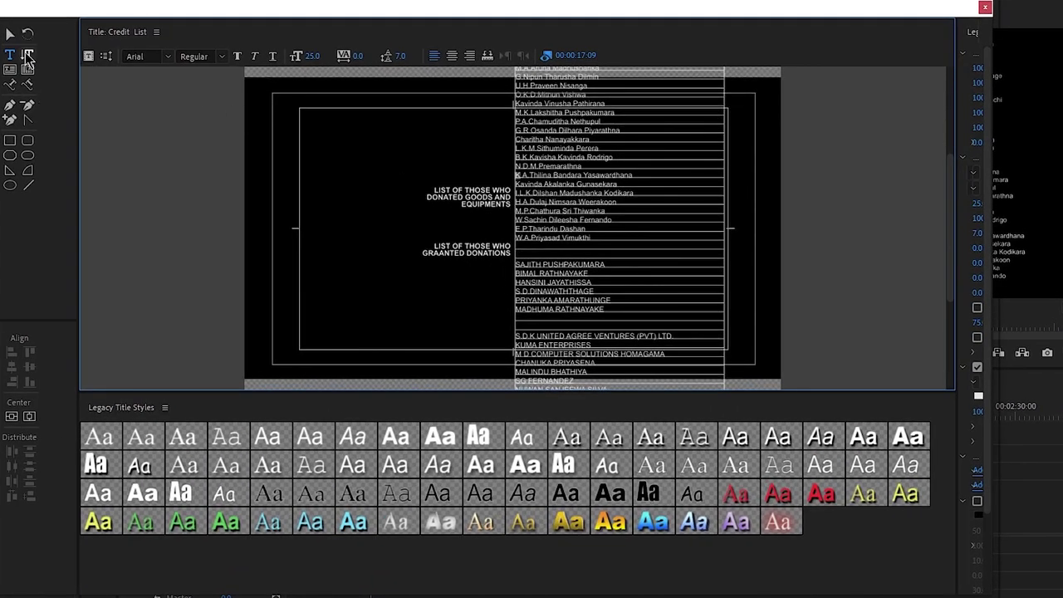
{"action": "left_click", "coordinate": [634, 193]}
{"action": "left_click_drag", "start_coordinate": [645, 194], "coordinate": [553, 195]}
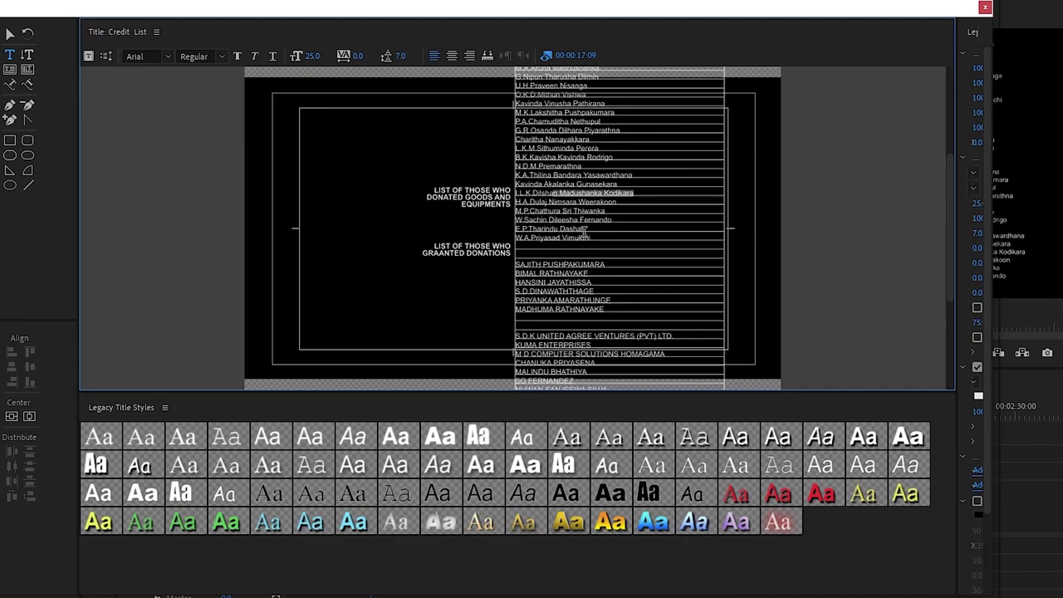
{"action": "key", "text": "ctrl+a"}
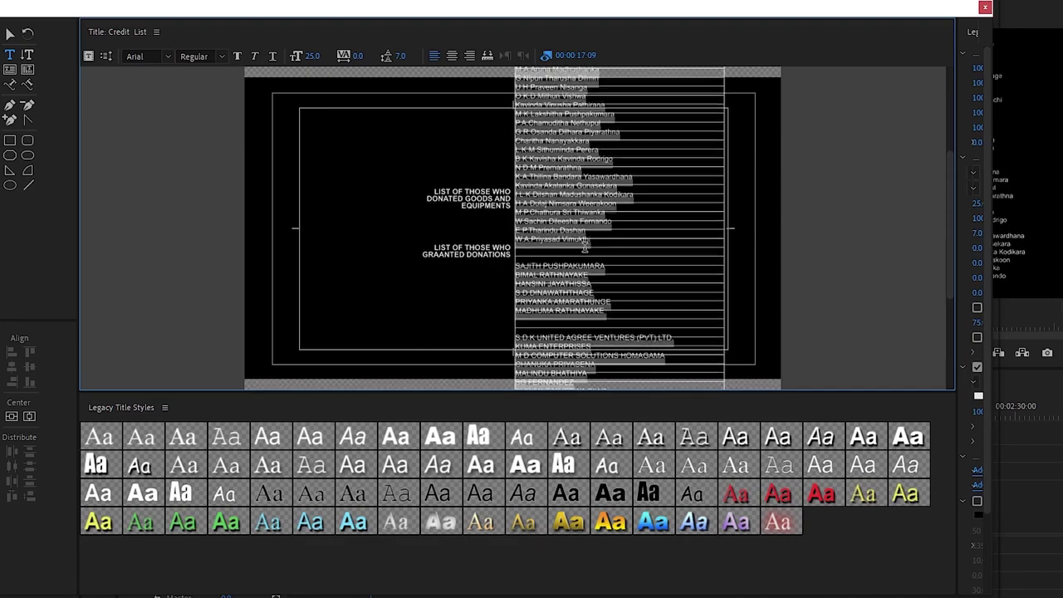
{"action": "scroll", "coordinate": [585, 246], "scroll_direction": "up", "scroll_amount": 1}
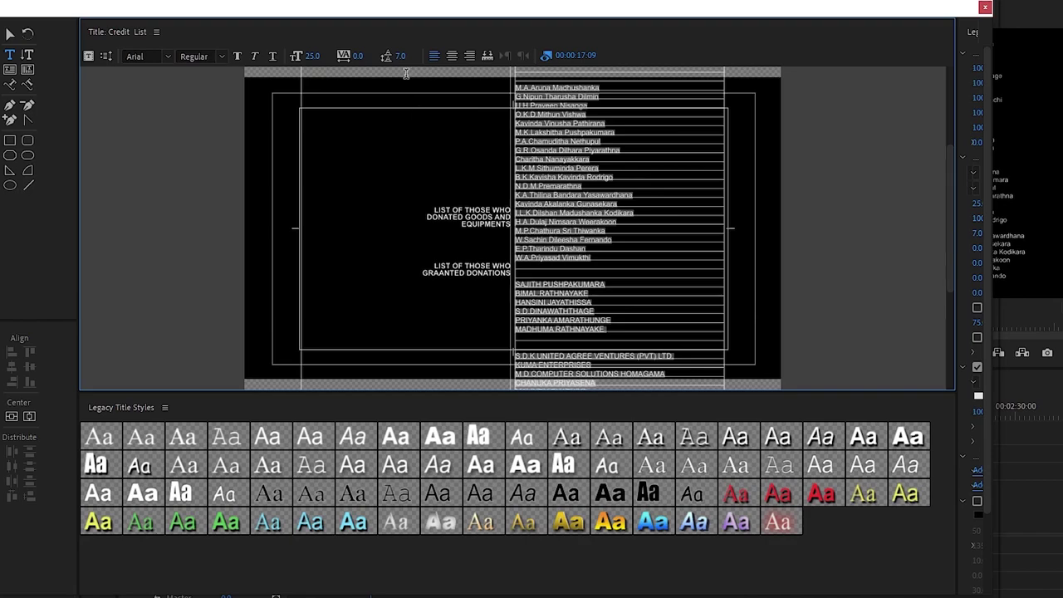
{"action": "left_click", "coordinate": [399, 56]}
{"action": "type", "text": "10"}
{"action": "key", "text": "Return"}
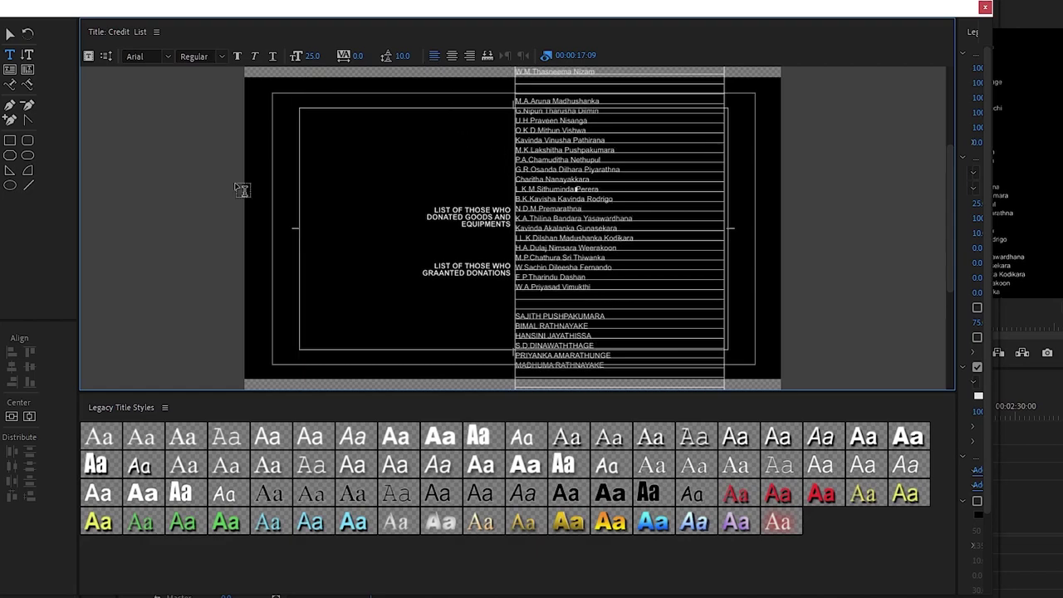
{"action": "left_click", "coordinate": [10, 35]}
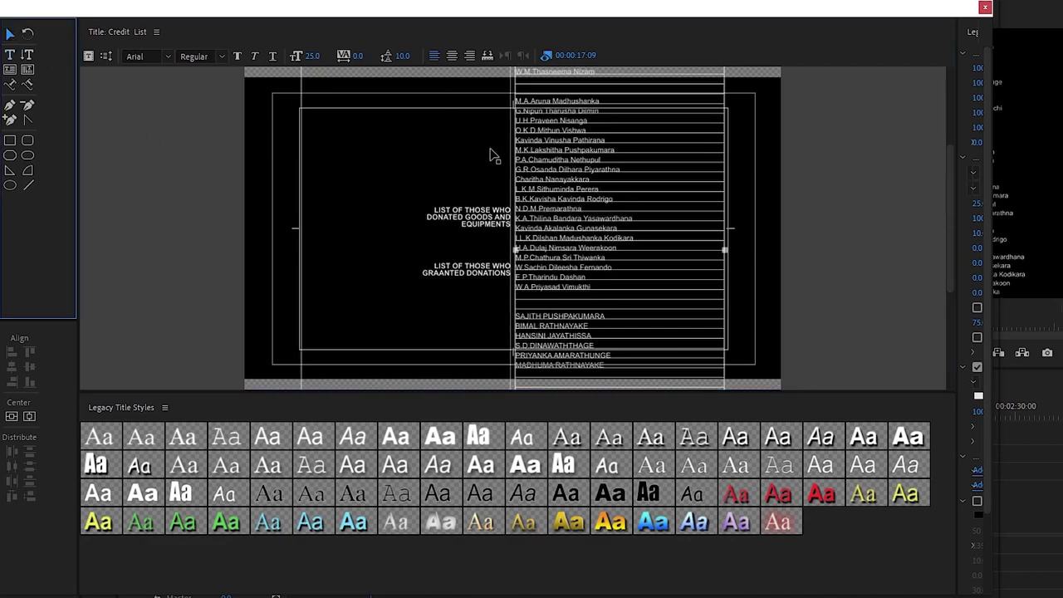
{"action": "left_click", "coordinate": [840, 230]}
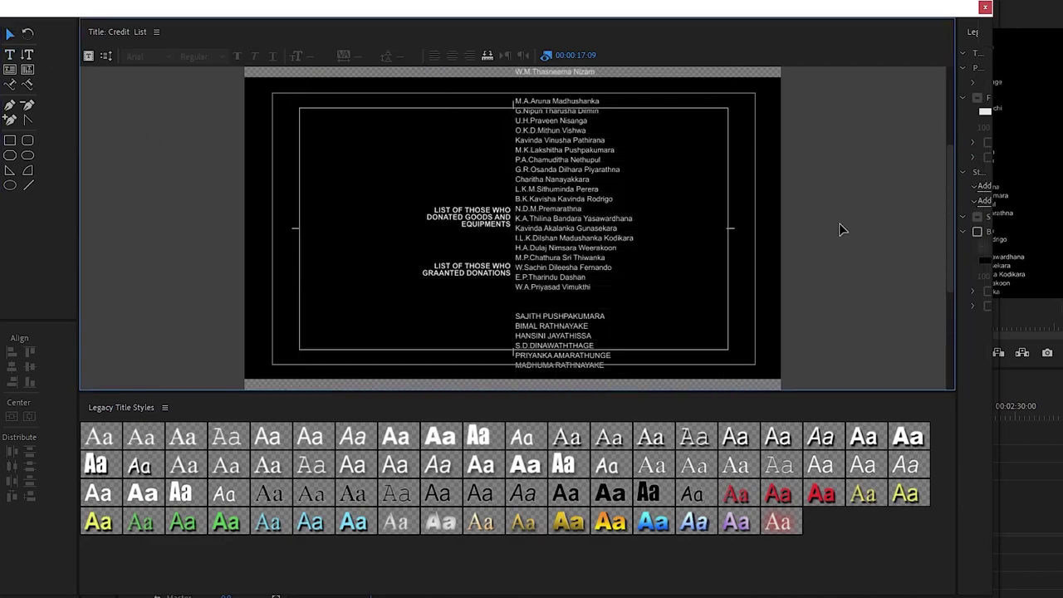
Step: Select all the headings text and give it a leading of 10 as well
{"action": "left_click", "coordinate": [486, 220]}
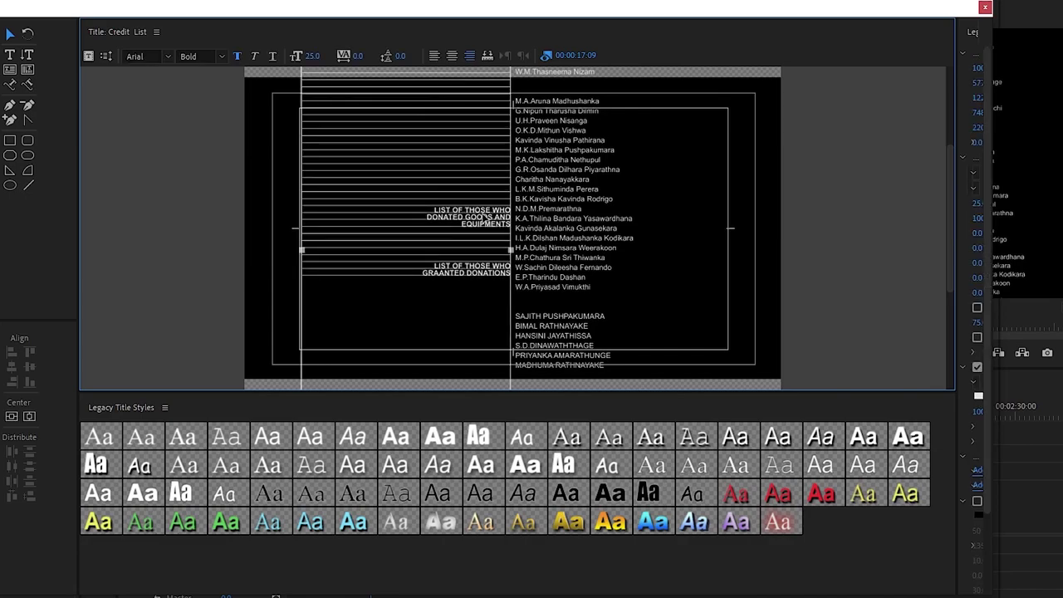
{"action": "double_click", "coordinate": [481, 212]}
{"action": "left_click_drag", "start_coordinate": [469, 204], "coordinate": [491, 225]}
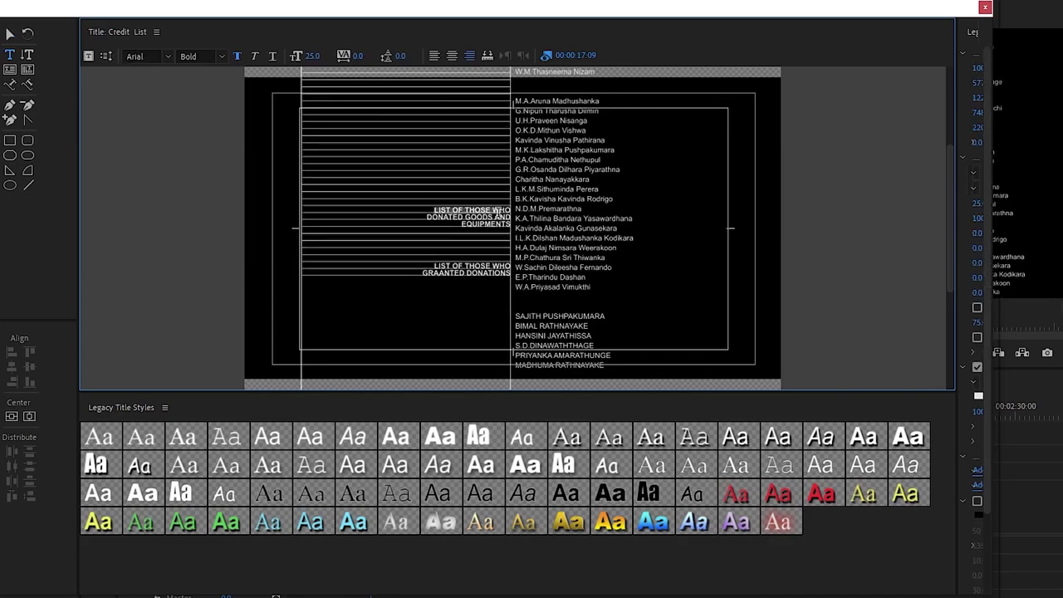
{"action": "key", "text": "ctrl+a"}
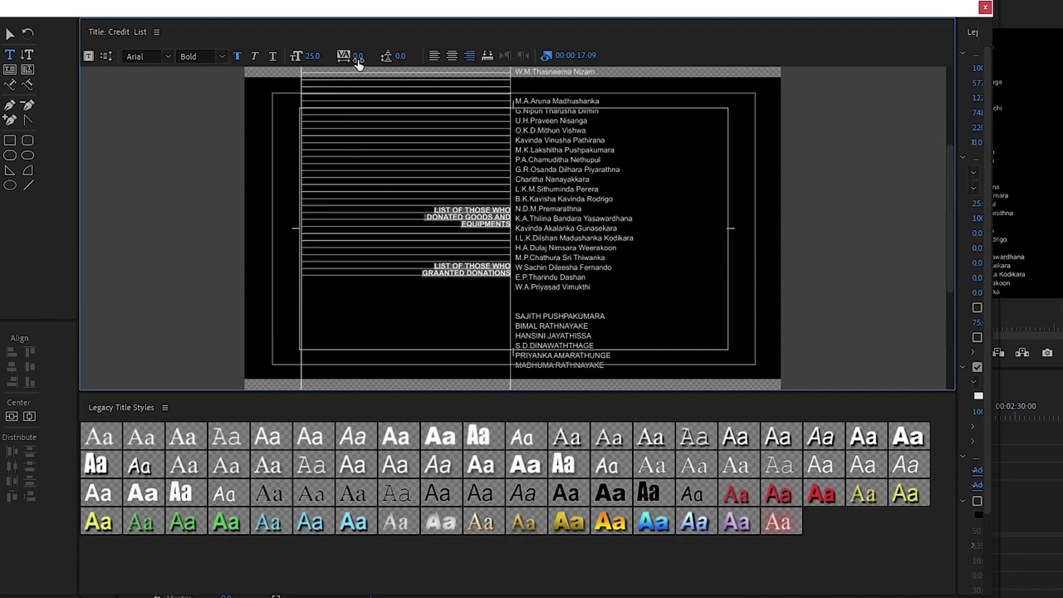
{"action": "left_click", "coordinate": [405, 55]}
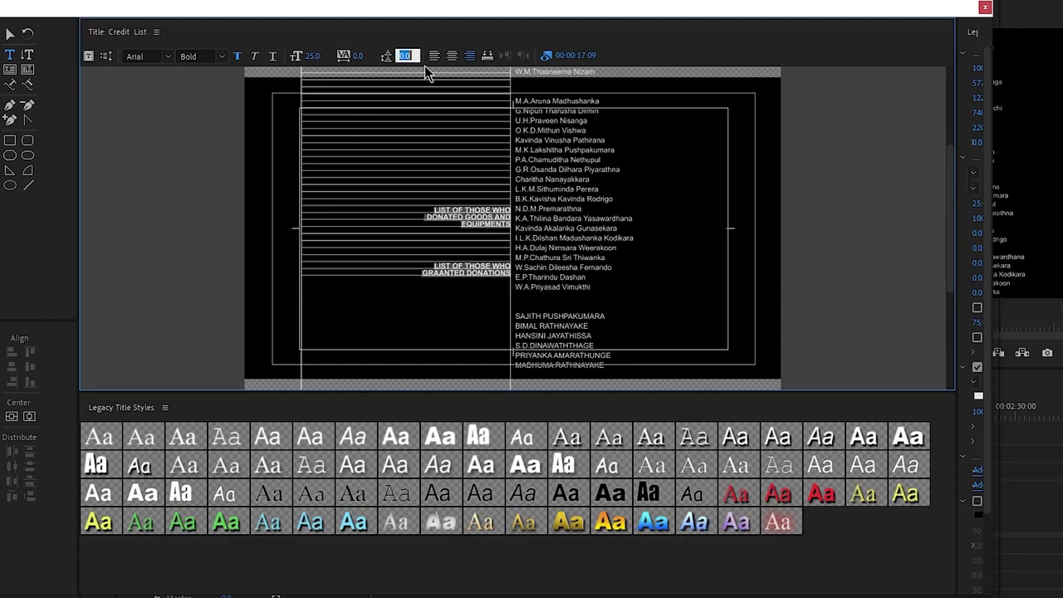
{"action": "type", "text": "10"}
{"action": "key", "text": "Return"}
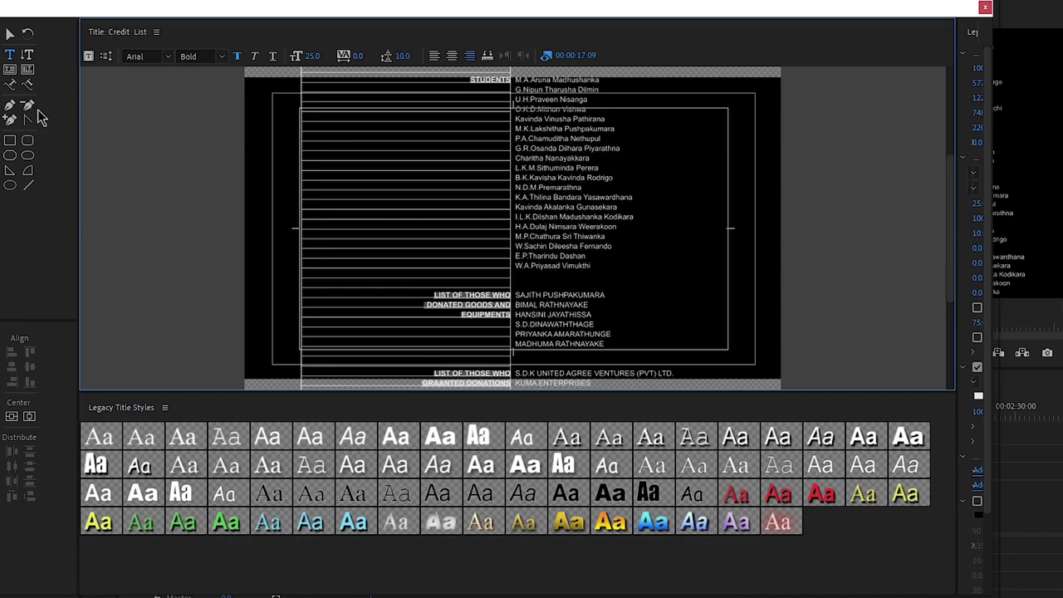
{"action": "left_click", "coordinate": [9, 34]}
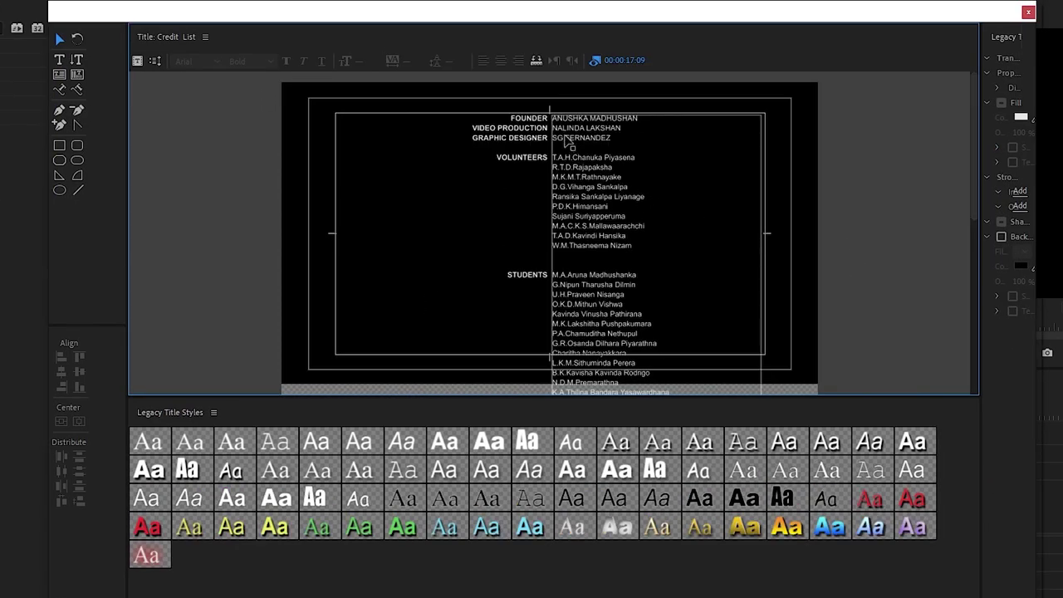
Step: Type a PROJECT TEAM heading, drag it into the title safe area, and set its font size to 35
{"action": "left_click", "coordinate": [570, 105]}
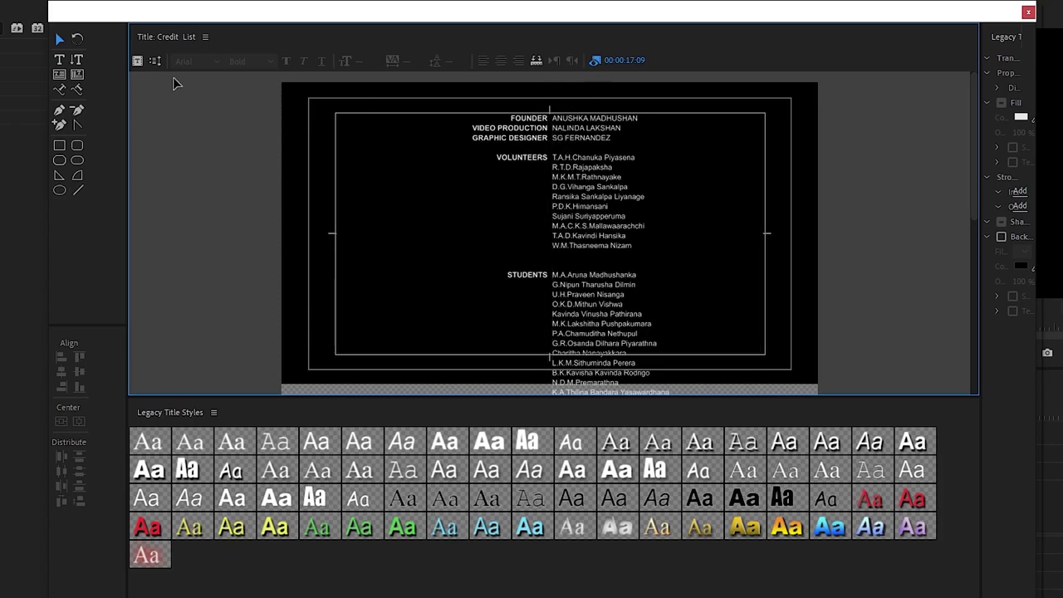
{"action": "left_click", "coordinate": [61, 63]}
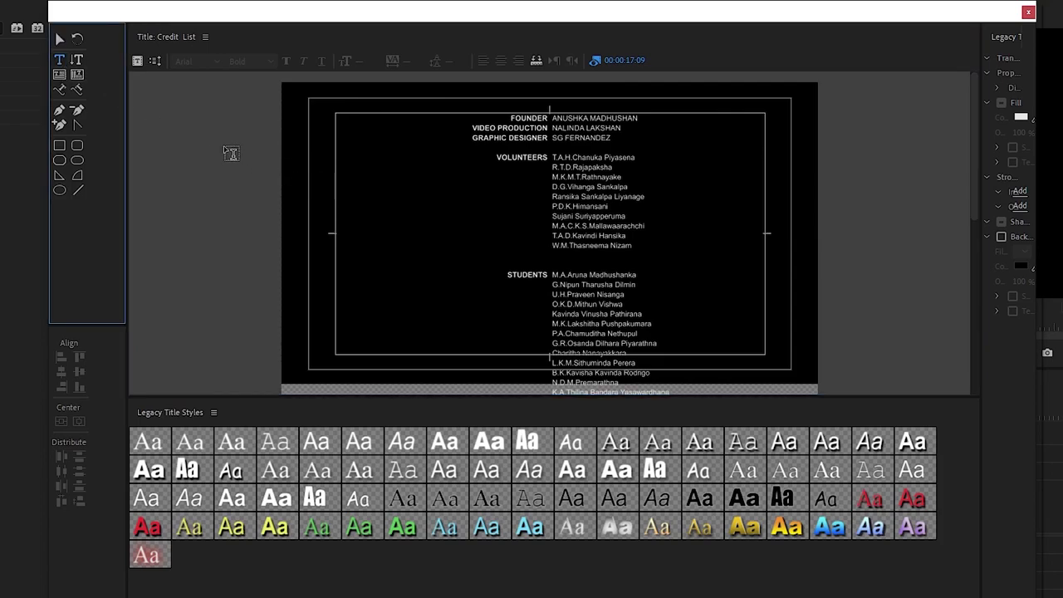
{"action": "left_click", "coordinate": [224, 147]}
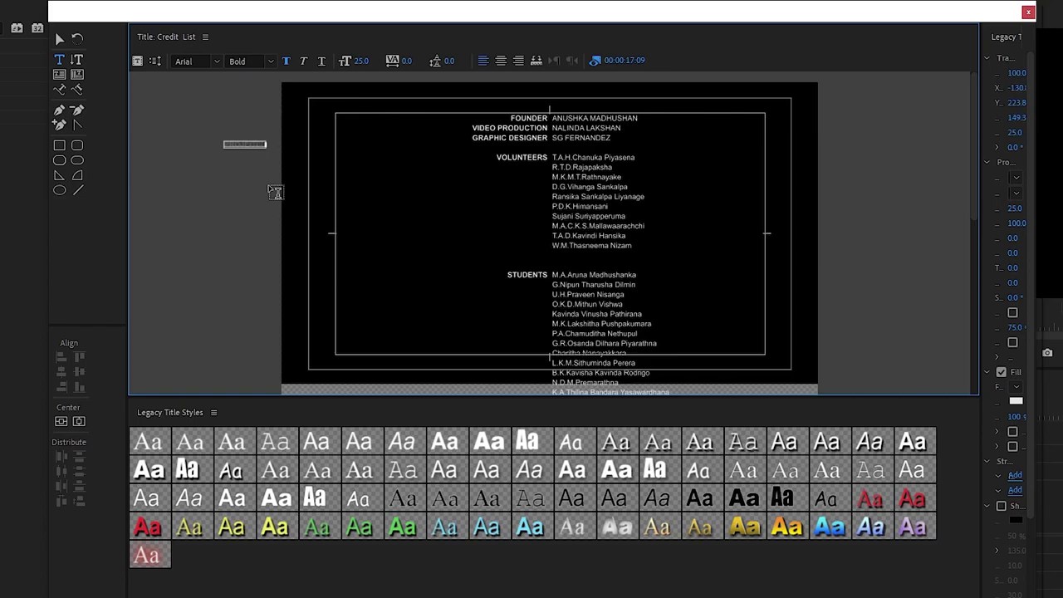
{"action": "left_click", "coordinate": [60, 39]}
{"action": "left_click", "coordinate": [252, 144]}
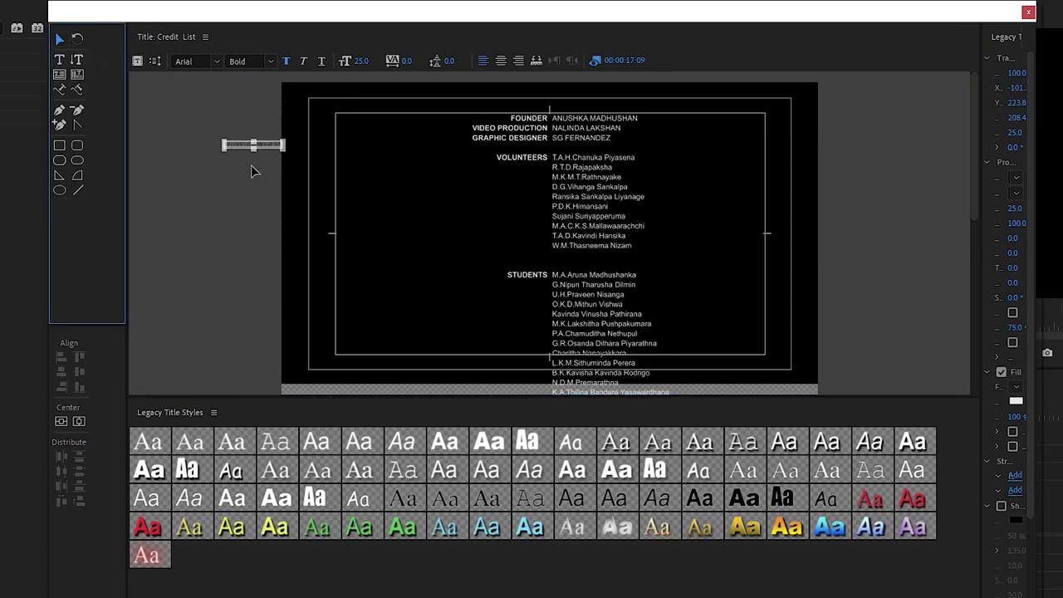
{"action": "left_click_drag", "start_coordinate": [271, 149], "coordinate": [423, 172]}
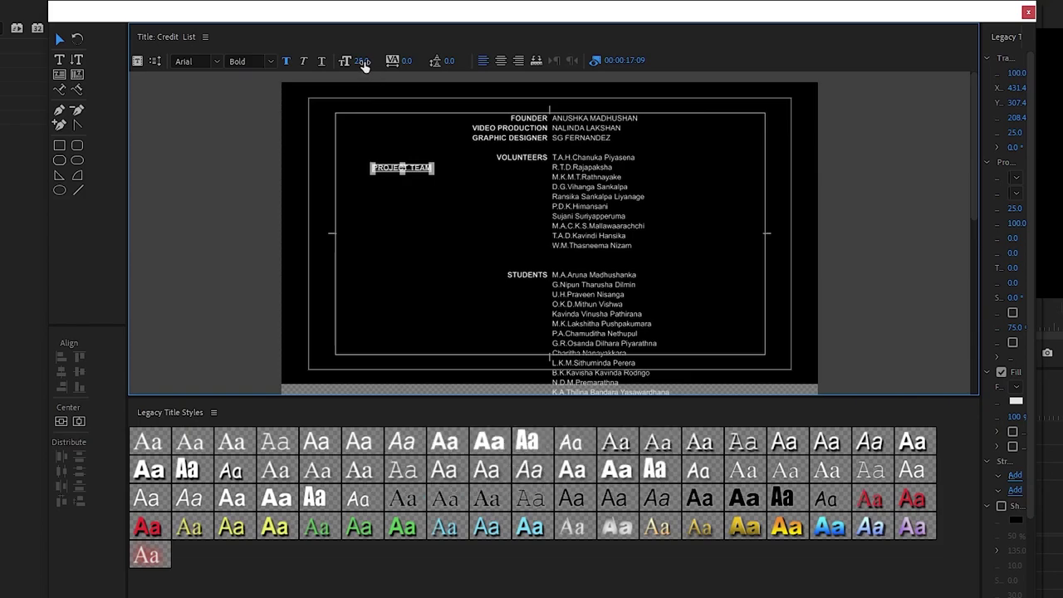
{"action": "left_click", "coordinate": [363, 64]}
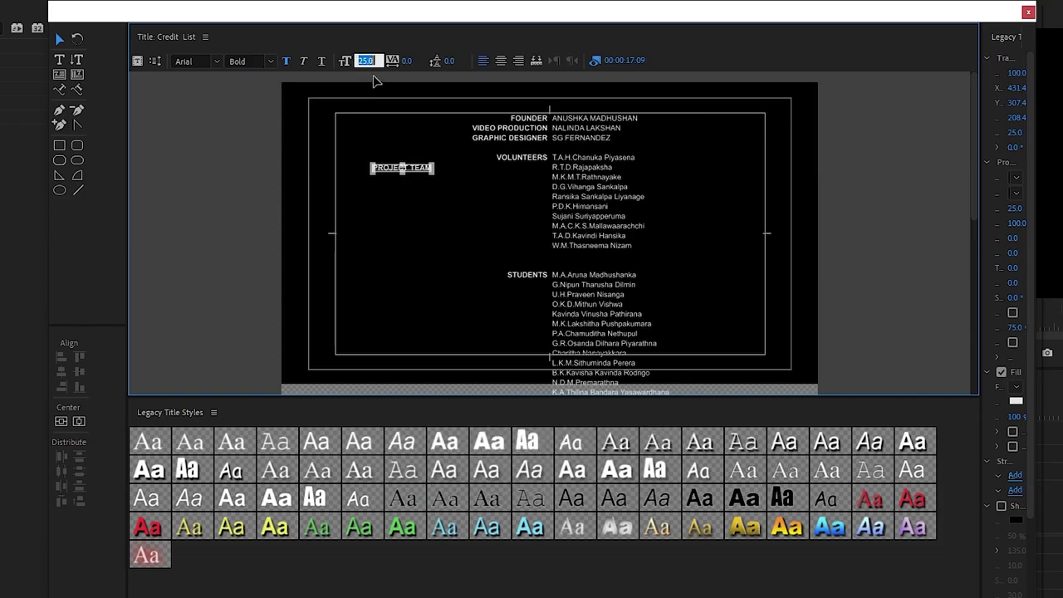
{"action": "key", "text": "Return"}
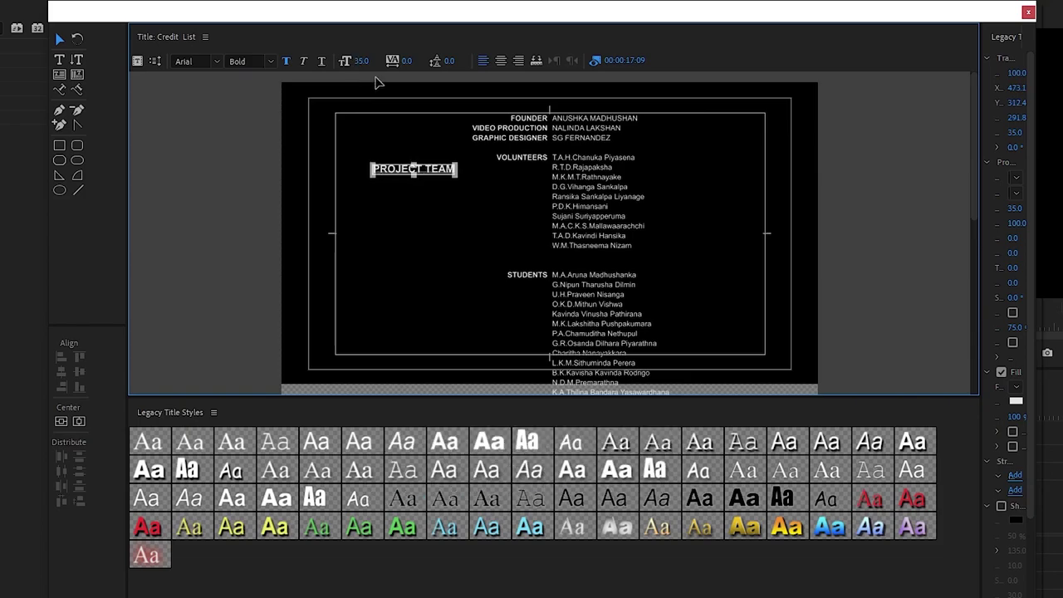
Step: Centre PROJECT TEAM horizontally and raise it with Shift+Up until it sits above FOUNDER
{"action": "left_click", "coordinate": [213, 158]}
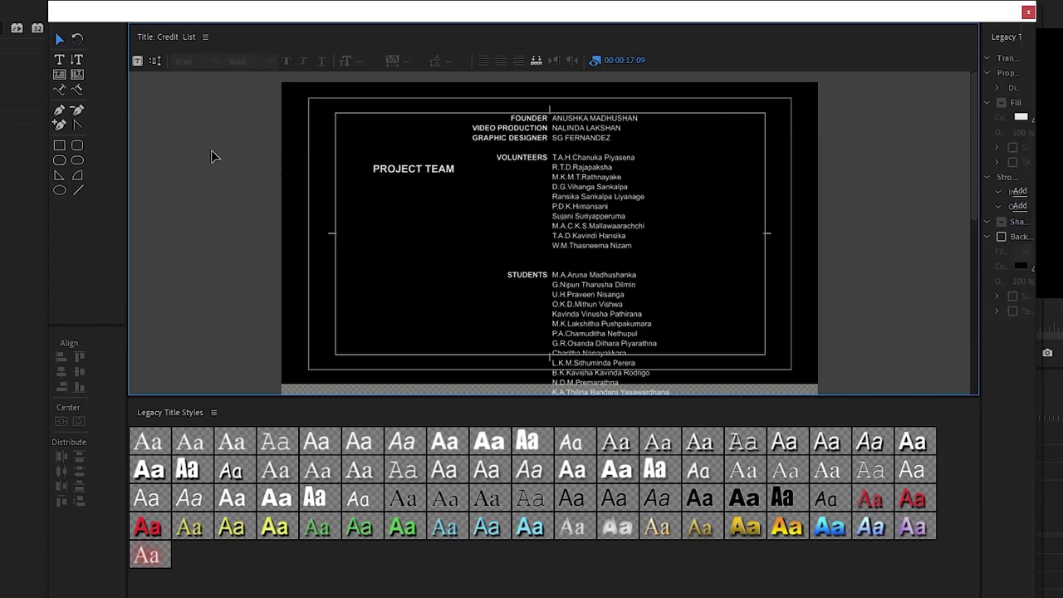
{"action": "left_click", "coordinate": [429, 171]}
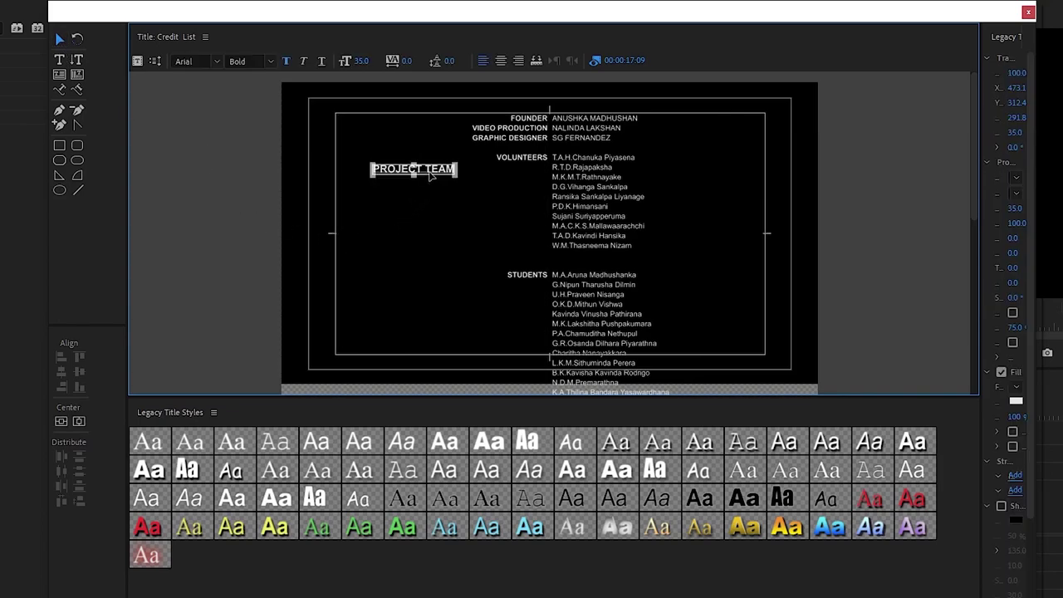
{"action": "mouse_move", "coordinate": [490, 164]}
{"action": "left_mouse_down"}
{"action": "mouse_move", "coordinate": [444, 191]}
{"action": "mouse_move", "coordinate": [514, 107]}
{"action": "left_mouse_up"}
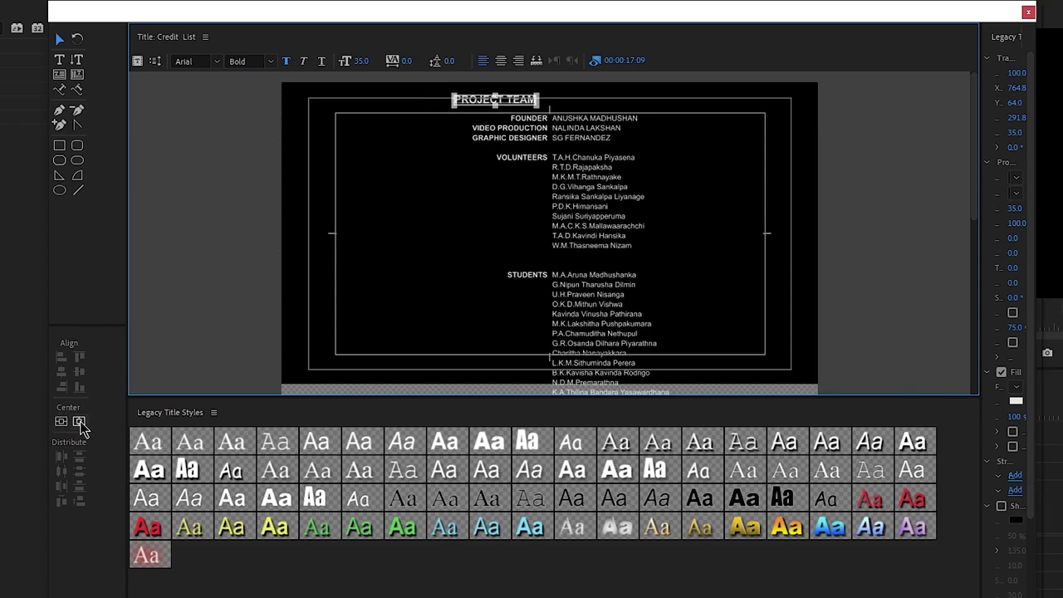
{"action": "left_click", "coordinate": [80, 422]}
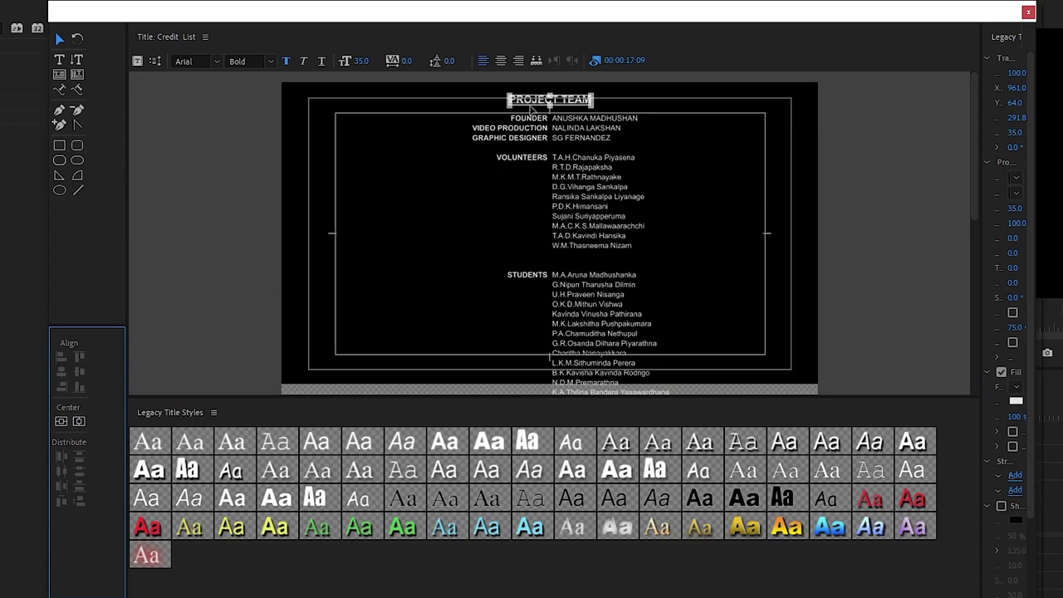
{"action": "left_click_drag", "start_coordinate": [532, 109], "coordinate": [350, 148]}
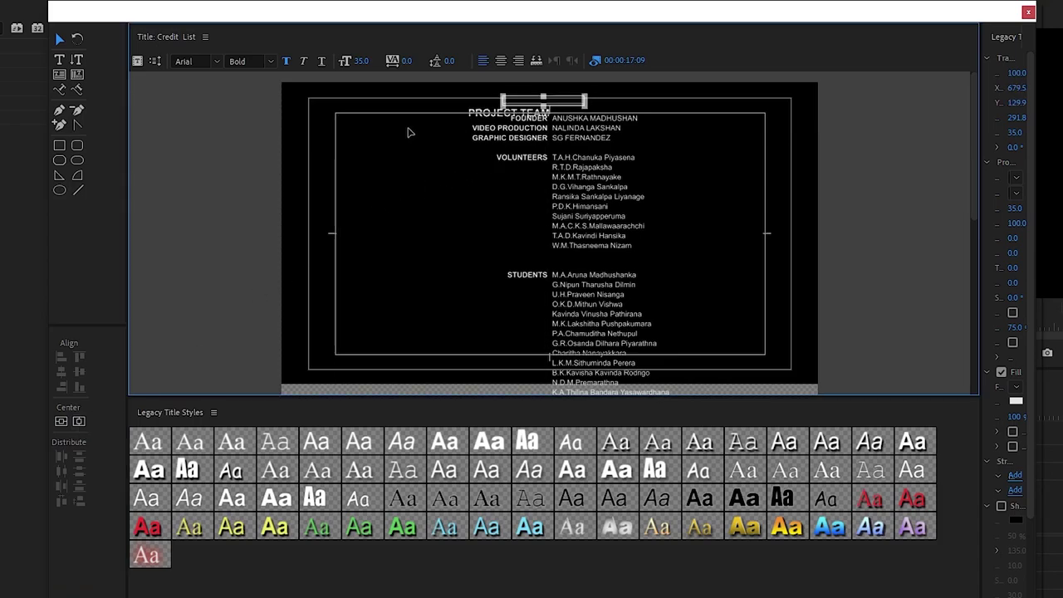
{"action": "left_click", "coordinate": [79, 423]}
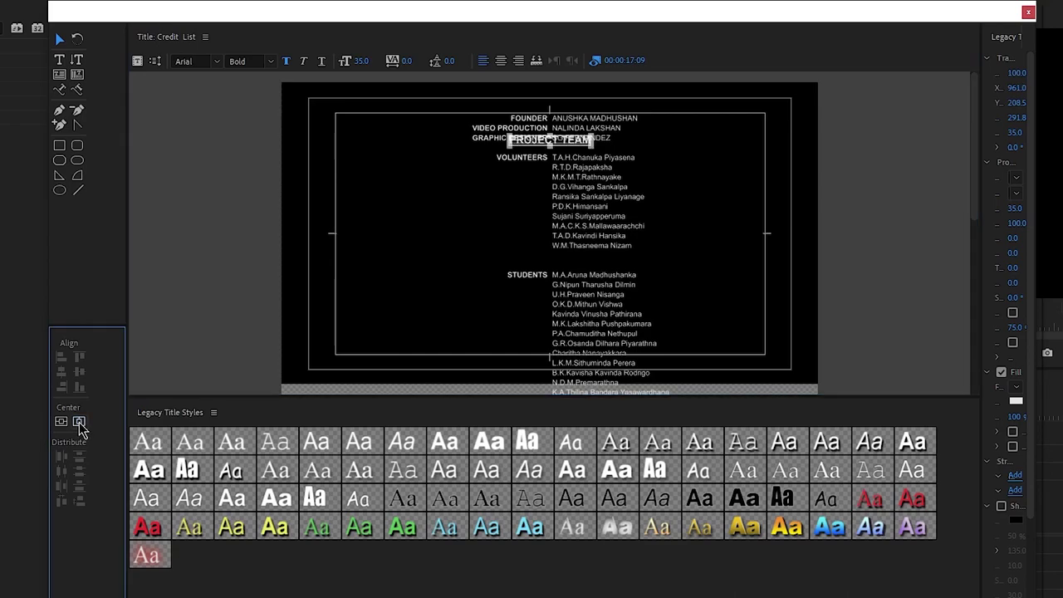
{"action": "key", "text": "shift+Up"}
{"action": "key", "text": "shift+Up"}
{"action": "key", "text": "shift+Up"}
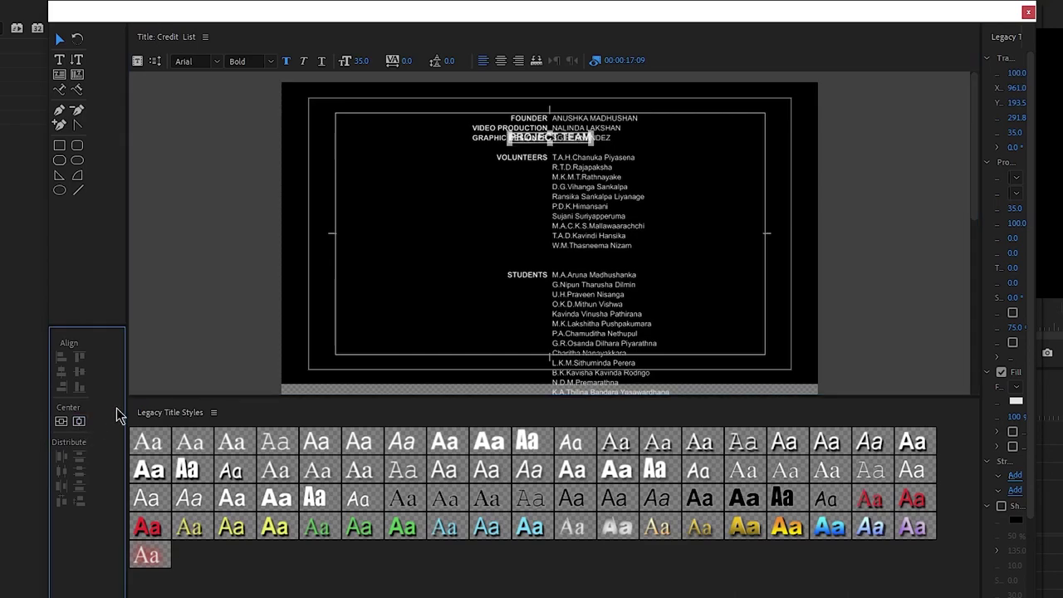
{"action": "key", "text": "shift+Up"}
{"action": "key", "text": "shift+Up"}
{"action": "key", "text": "shift+Up"}
{"action": "key", "text": "shift+Up"}
{"action": "key", "text": "shift+Up"}
{"action": "key", "text": "shift+Up"}
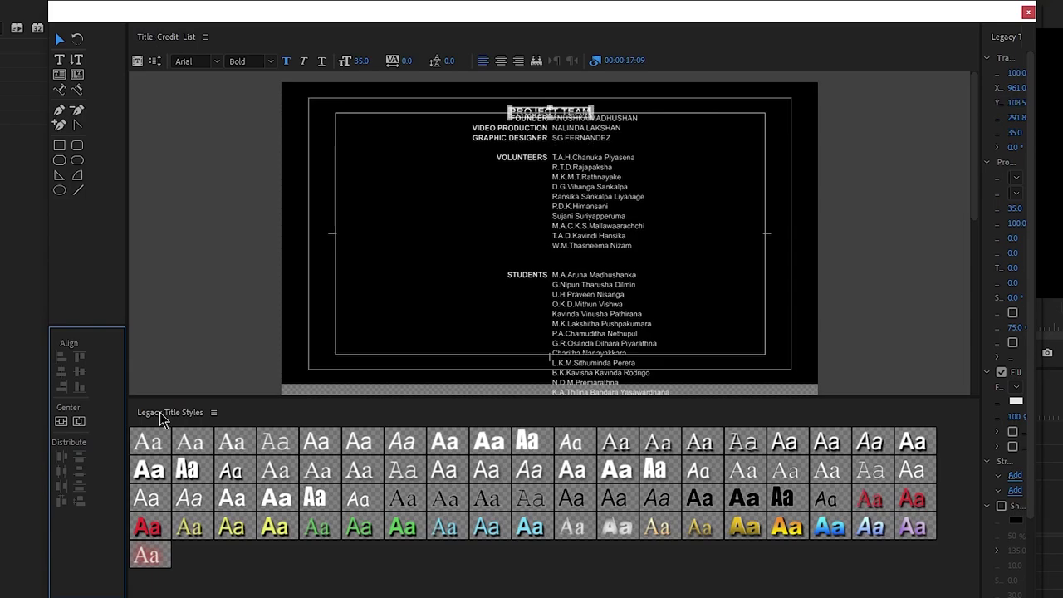
{"action": "key", "text": "shift+Up"}
{"action": "key", "text": "shift+Up"}
{"action": "key", "text": "shift+Up"}
{"action": "key", "text": "shift+Up"}
{"action": "key", "text": "shift+Up"}
{"action": "key", "text": "shift+Up"}
{"action": "left_click", "coordinate": [750, 177]}
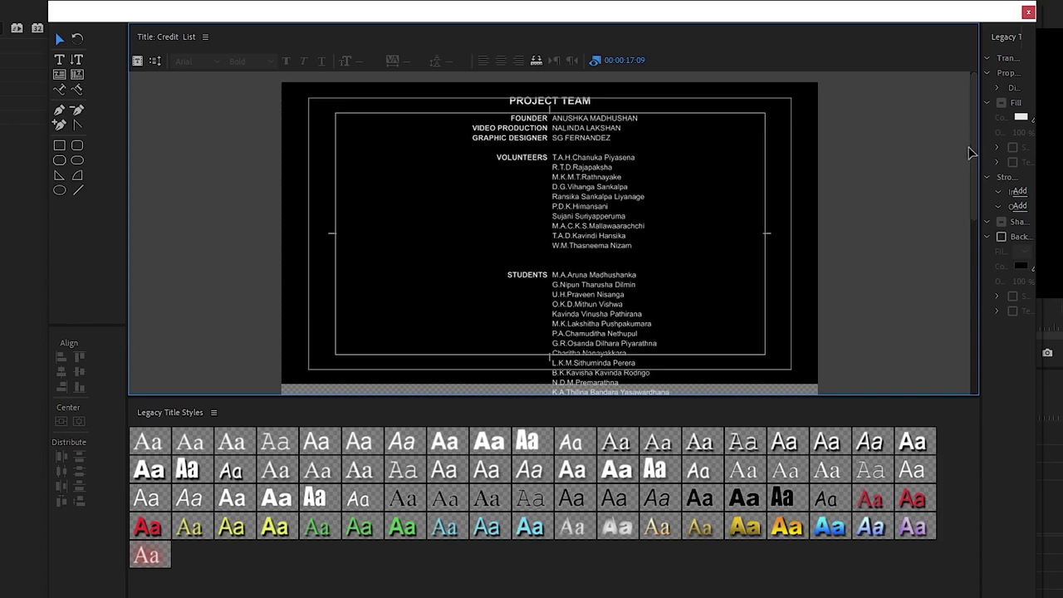
Step: Drag the duplicate names text box down below the donations list
{"action": "mouse_move", "coordinate": [978, 147]}
{"action": "left_mouse_down"}
{"action": "mouse_move", "coordinate": [979, 284]}
{"action": "mouse_move", "coordinate": [961, 361]}
{"action": "left_mouse_up"}
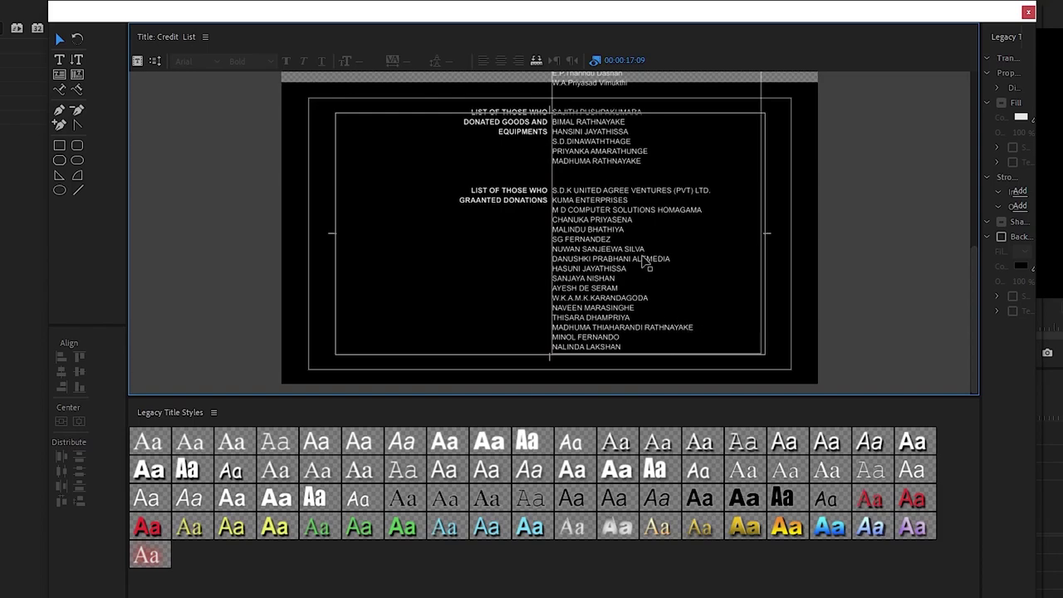
{"action": "left_click", "coordinate": [602, 208]}
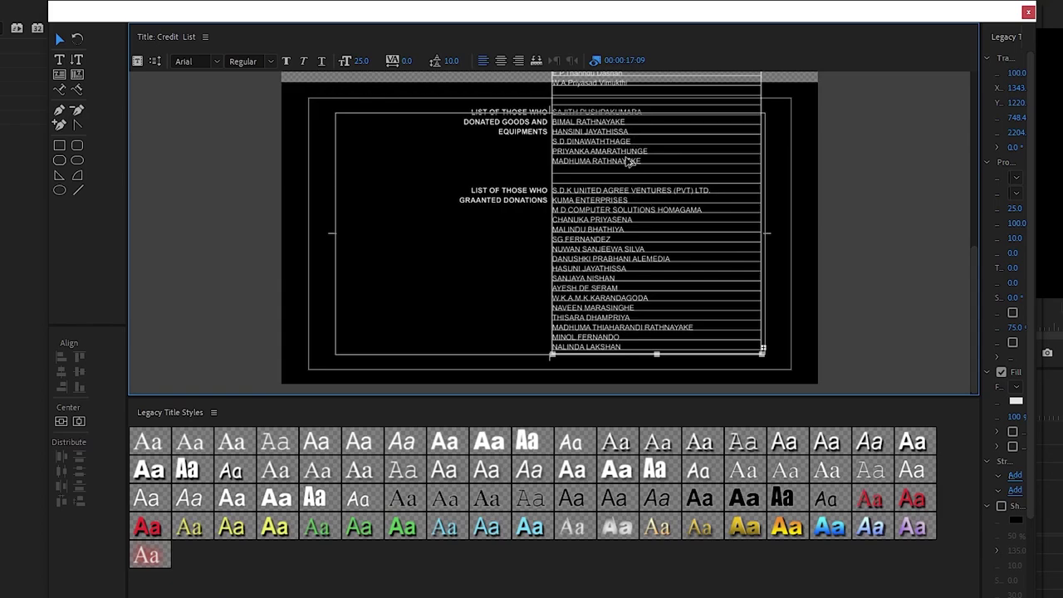
{"action": "mouse_move", "coordinate": [610, 151]}
{"action": "left_mouse_down"}
{"action": "mouse_move", "coordinate": [883, 332]}
{"action": "mouse_move", "coordinate": [819, 256]}
{"action": "mouse_move", "coordinate": [846, 272]}
{"action": "left_mouse_up"}
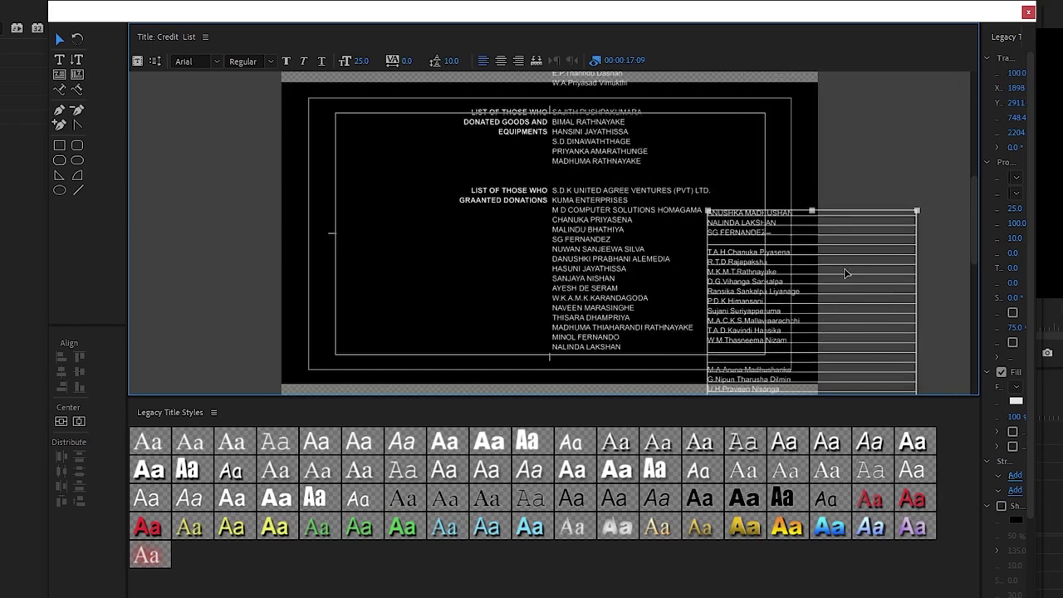
{"action": "mouse_move", "coordinate": [846, 272]}
{"action": "left_mouse_down"}
{"action": "mouse_move", "coordinate": [897, 264]}
{"action": "mouse_move", "coordinate": [850, 256]}
{"action": "left_mouse_up"}
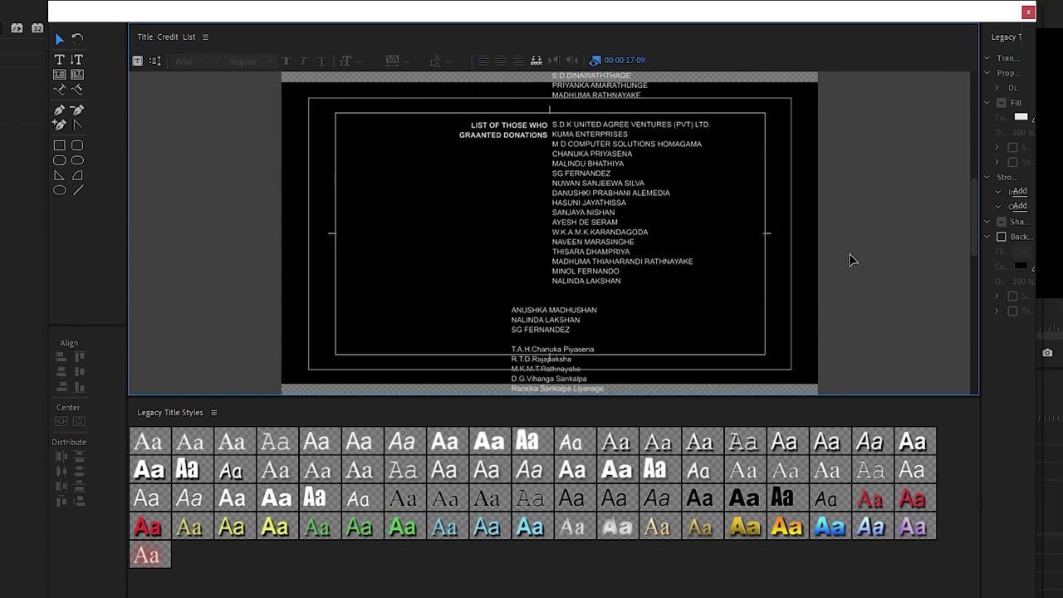
Step: Try aligning the two names boxes, undo it, and drag the lower box under the names column by hand
{"action": "left_click", "coordinate": [621, 236]}
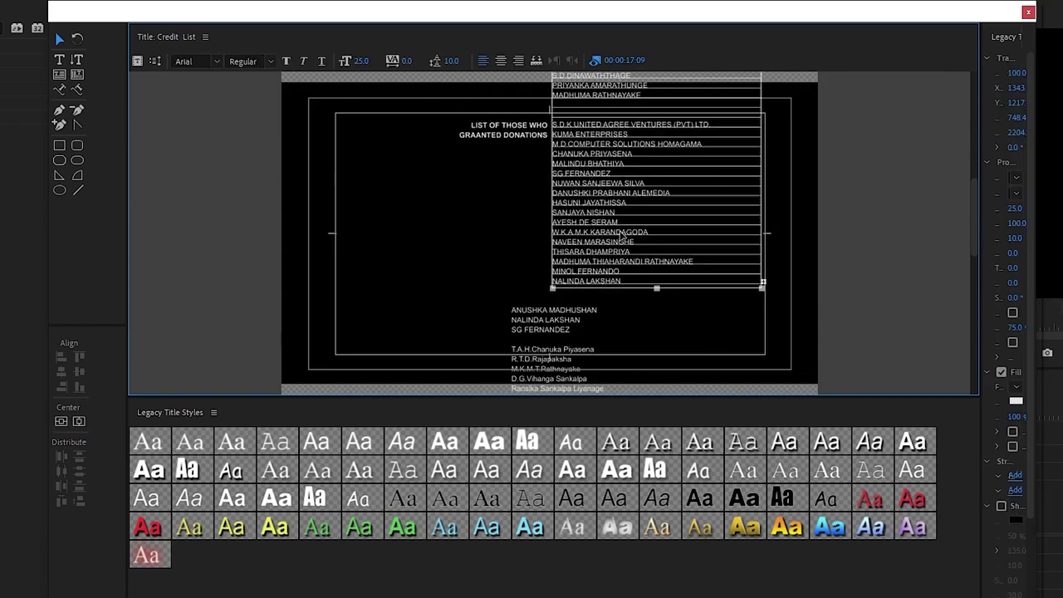
{"action": "left_click", "coordinate": [582, 330]}
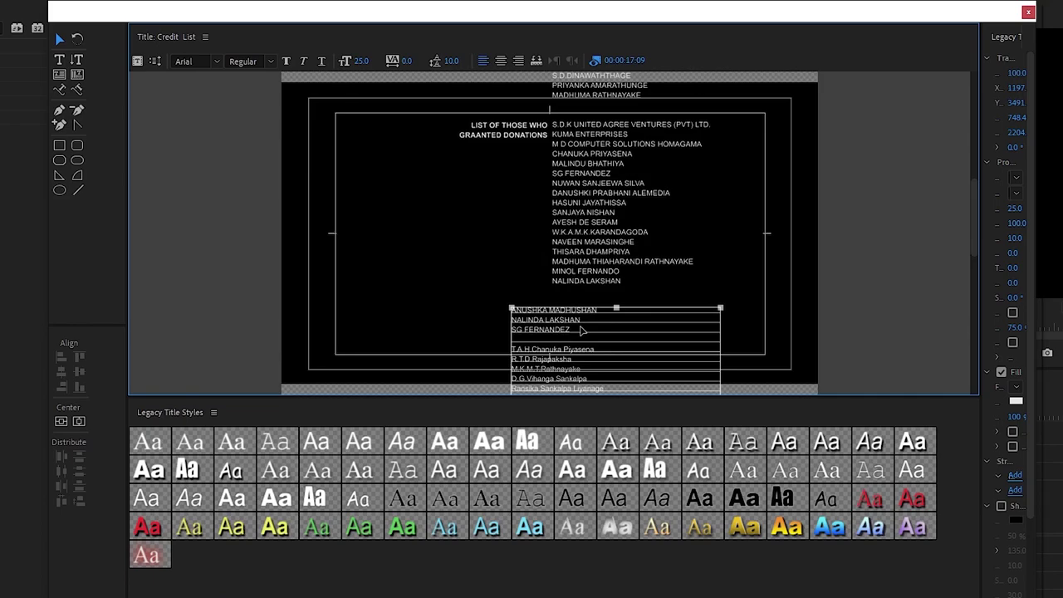
{"action": "left_click", "coordinate": [613, 221], "text": "shift"}
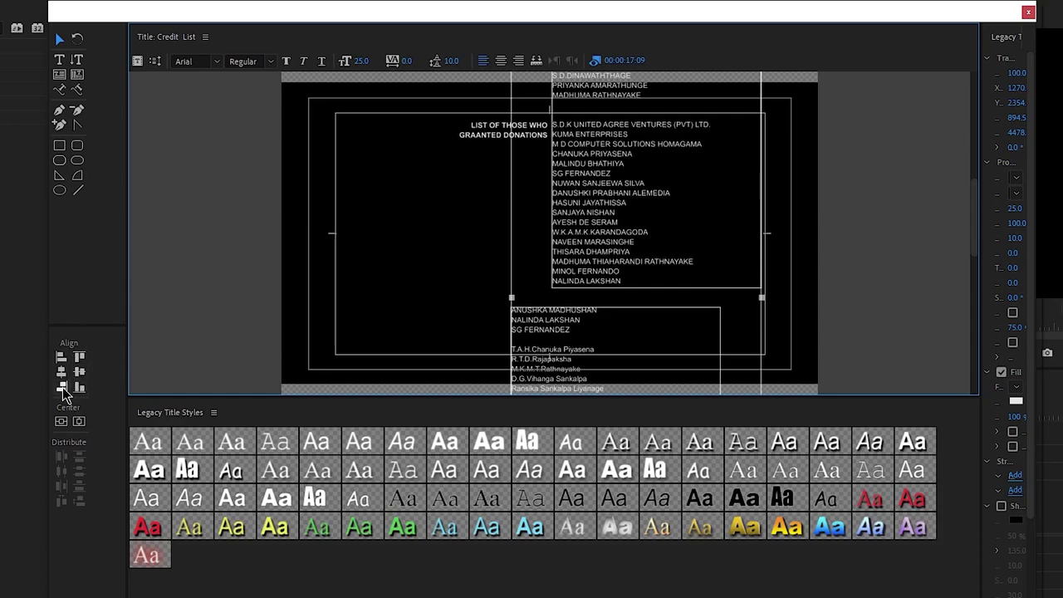
{"action": "left_click", "coordinate": [62, 387]}
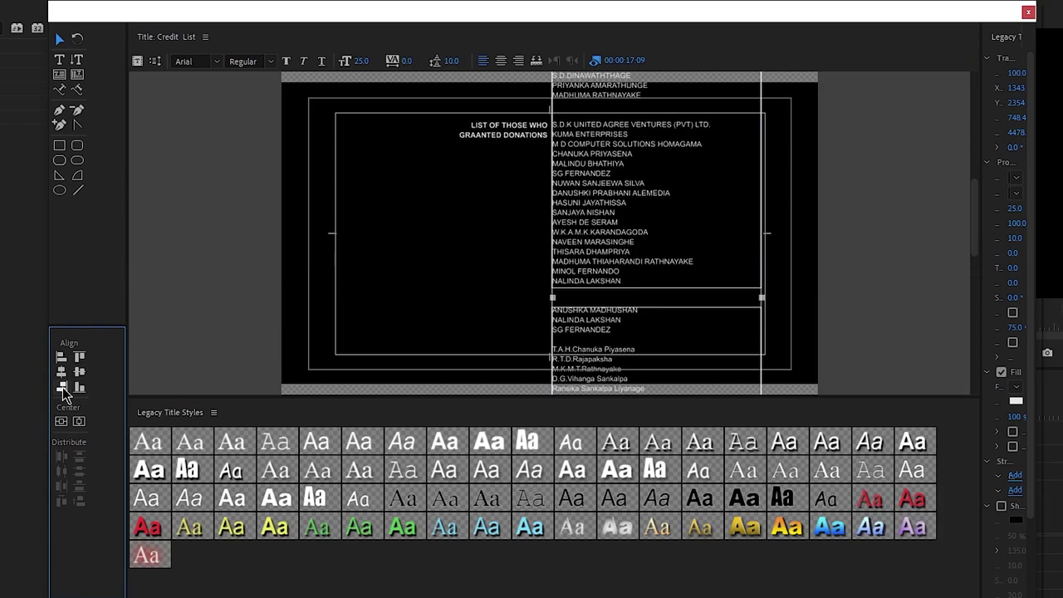
{"action": "left_click", "coordinate": [534, 280]}
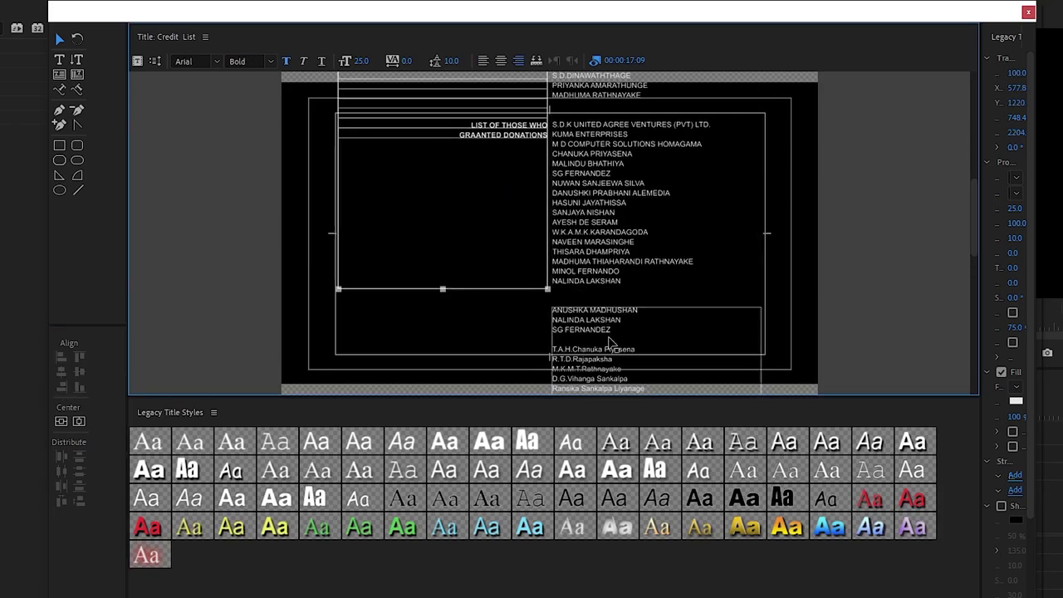
{"action": "key", "text": "ctrl+z"}
{"action": "left_click", "coordinate": [611, 283]}
{"action": "left_click", "coordinate": [603, 312], "text": "shift"}
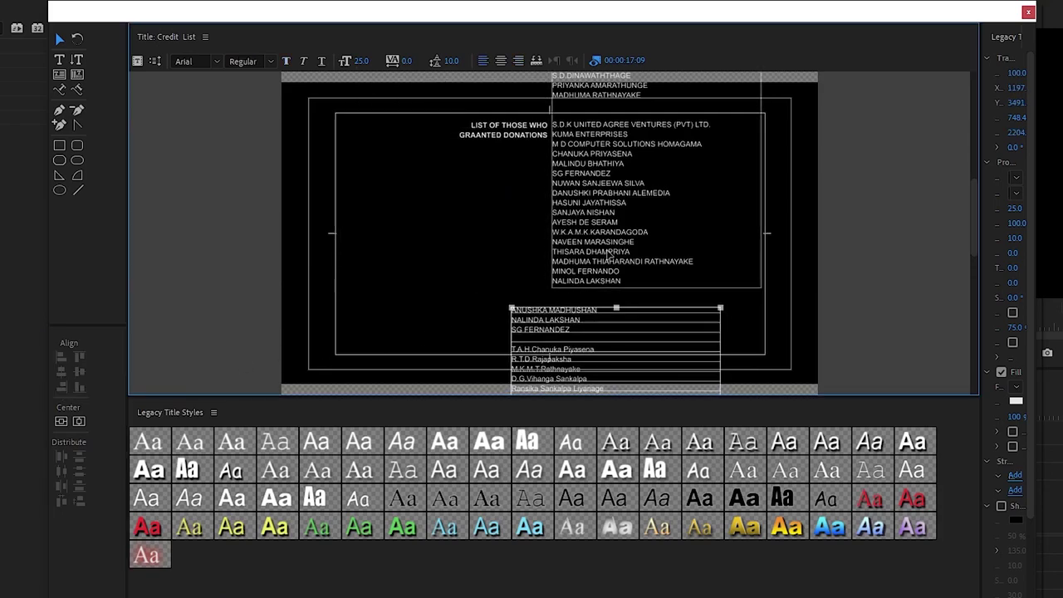
{"action": "left_click", "coordinate": [62, 359]}
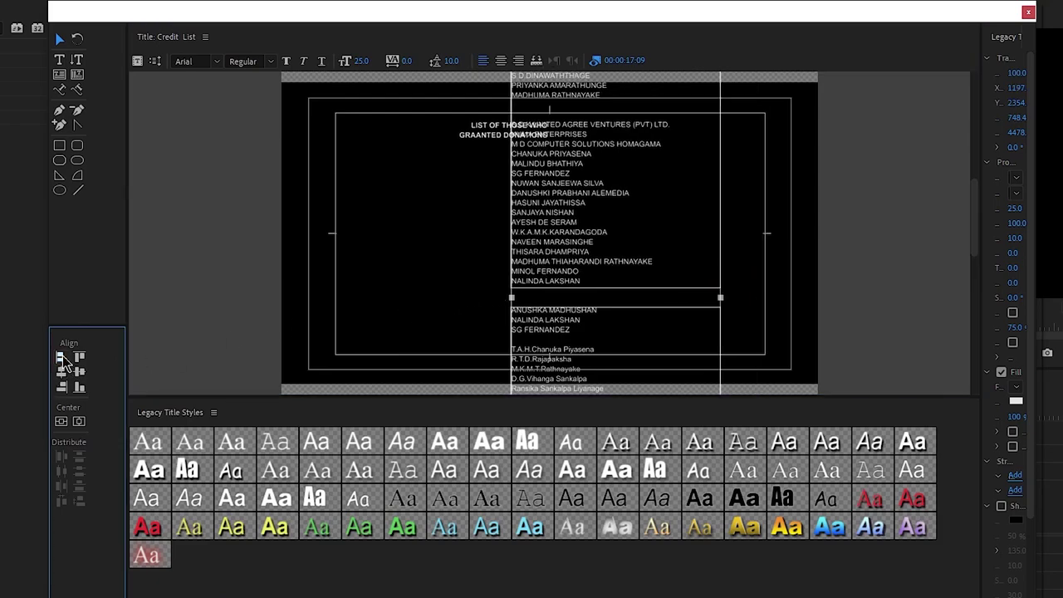
{"action": "key", "text": "ctrl+z"}
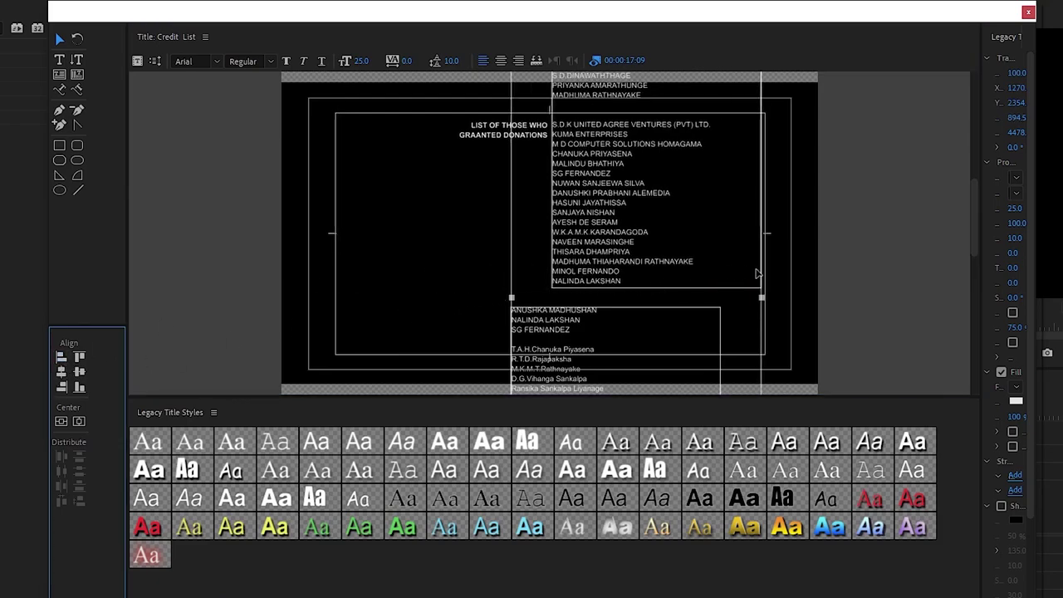
{"action": "mouse_move", "coordinate": [563, 351]}
{"action": "left_mouse_down"}
{"action": "mouse_move", "coordinate": [604, 320]}
{"action": "mouse_move", "coordinate": [623, 342]}
{"action": "left_mouse_up"}
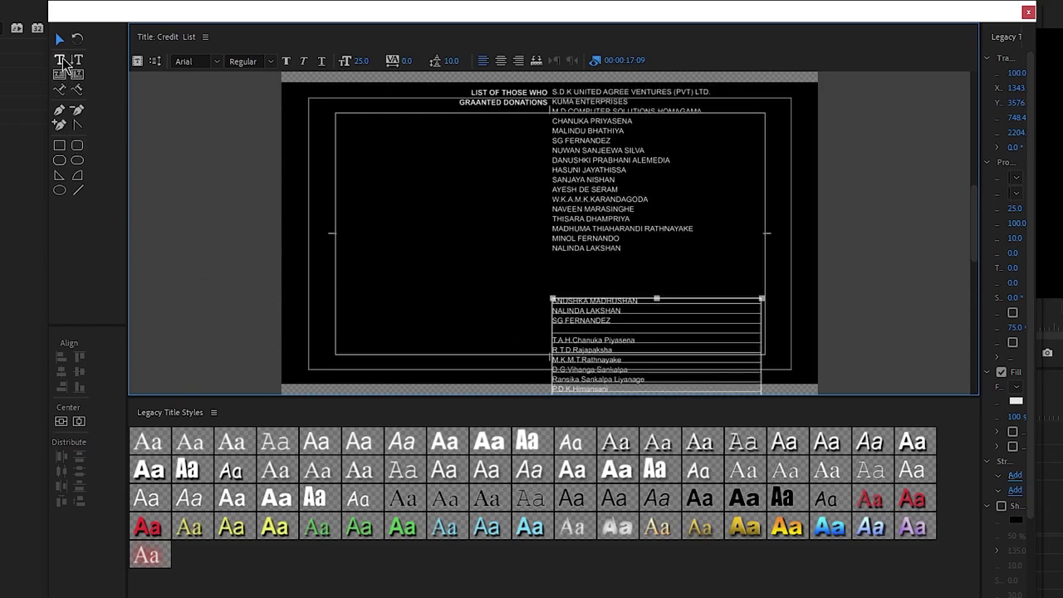
Step: Type a SPECIAL THANKS heading left of the second names list, set to Bold at size 35
{"action": "left_click", "coordinate": [61, 60]}
{"action": "left_click", "coordinate": [446, 297]}
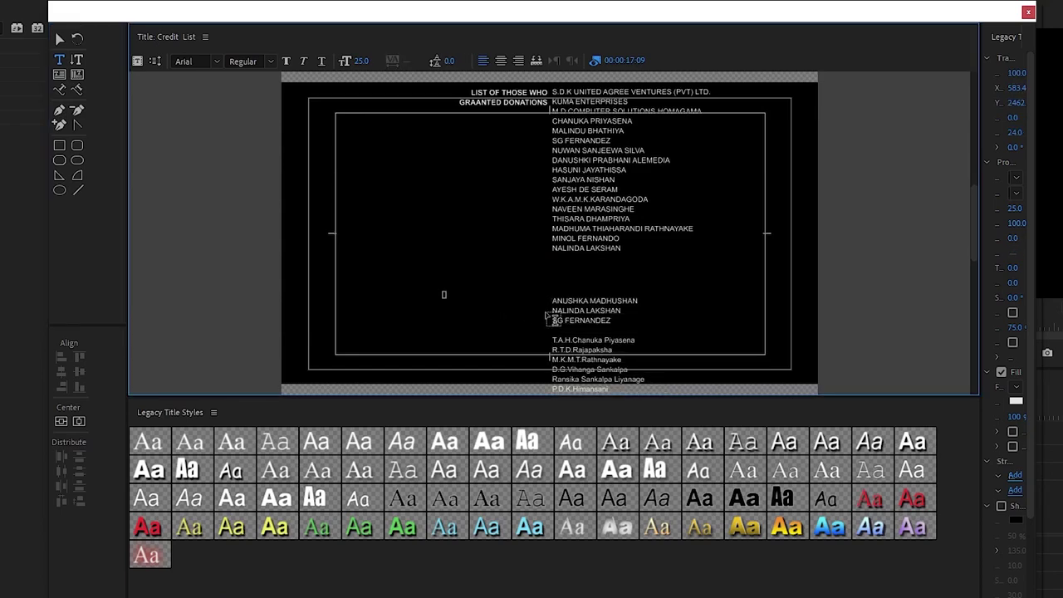
{"action": "type", "text": "SE"}
{"action": "type", "text": "THAN"}
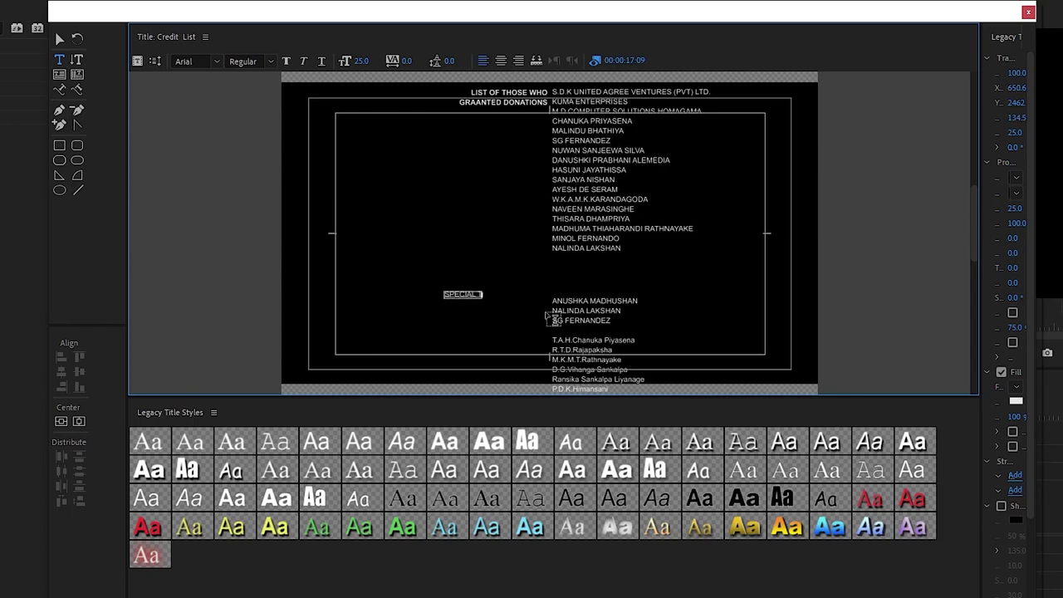
{"action": "type", "text": "KS"}
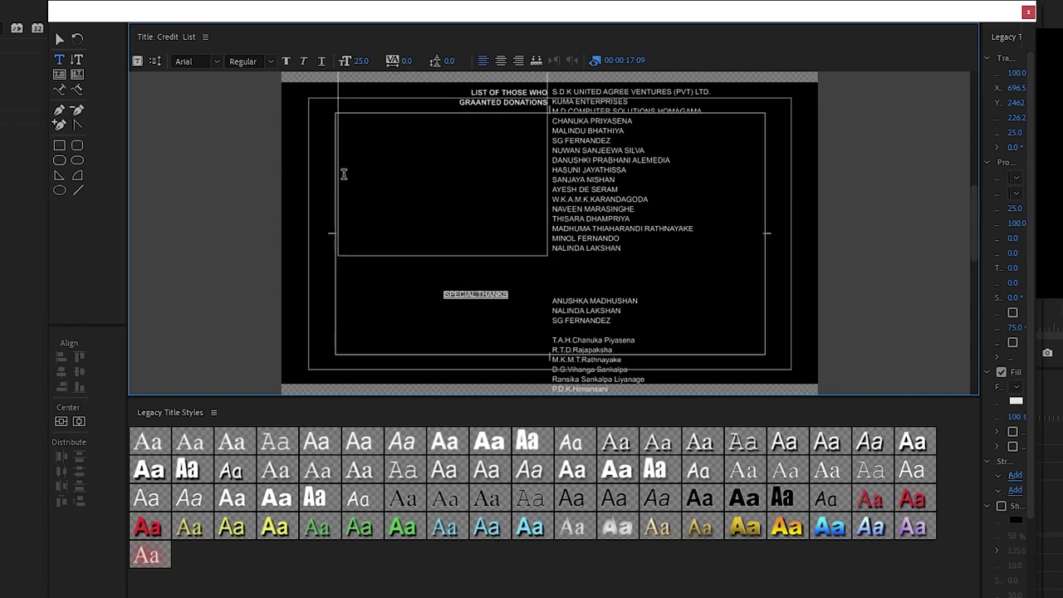
{"action": "left_click", "coordinate": [242, 62]}
{"action": "left_click", "coordinate": [264, 96]}
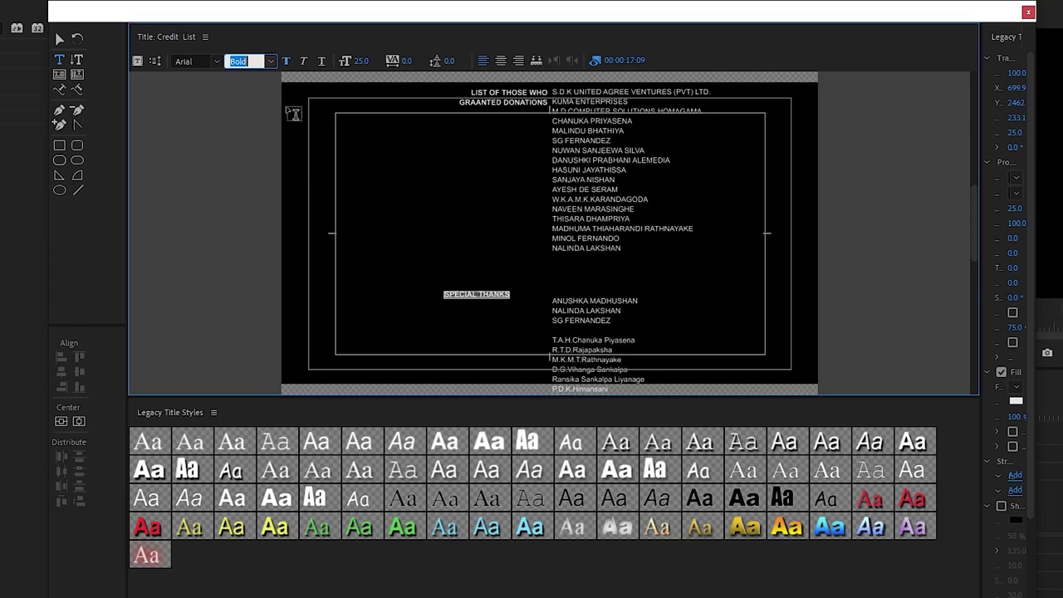
{"action": "left_click", "coordinate": [371, 60]}
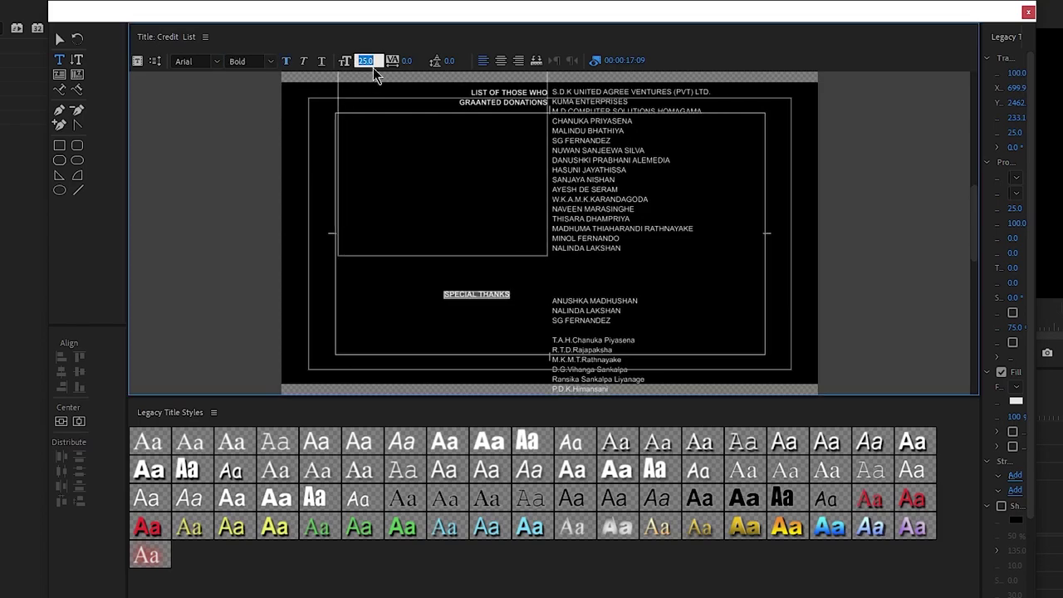
{"action": "type", "text": "35"}
{"action": "key", "text": "Return"}
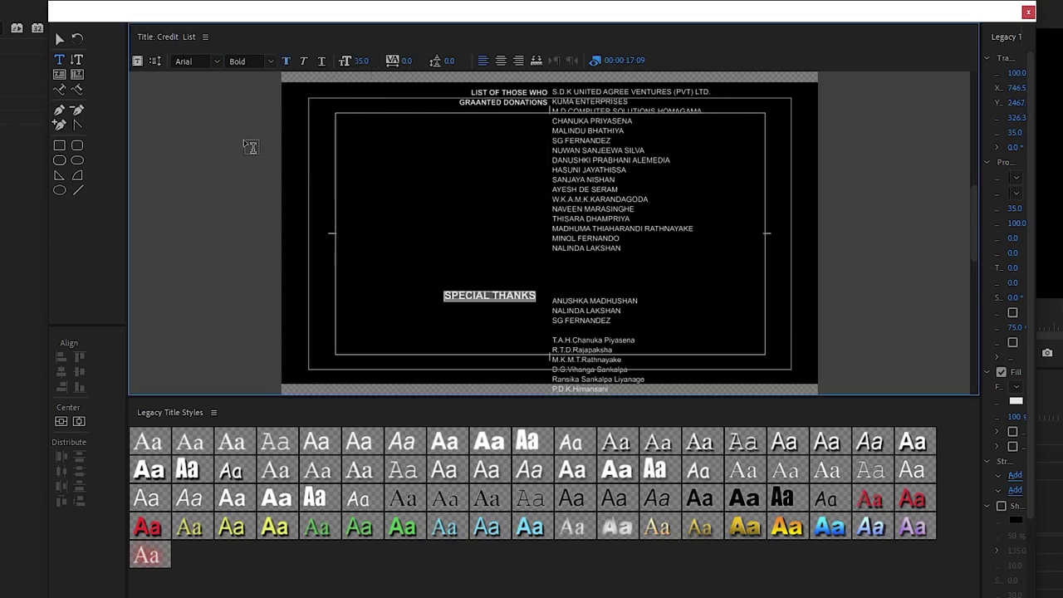
Step: Centre SPECIAL THANKS horizontally and nudge it up with Shift+Up to sit above the names
{"action": "left_click", "coordinate": [62, 39]}
{"action": "left_click", "coordinate": [459, 294]}
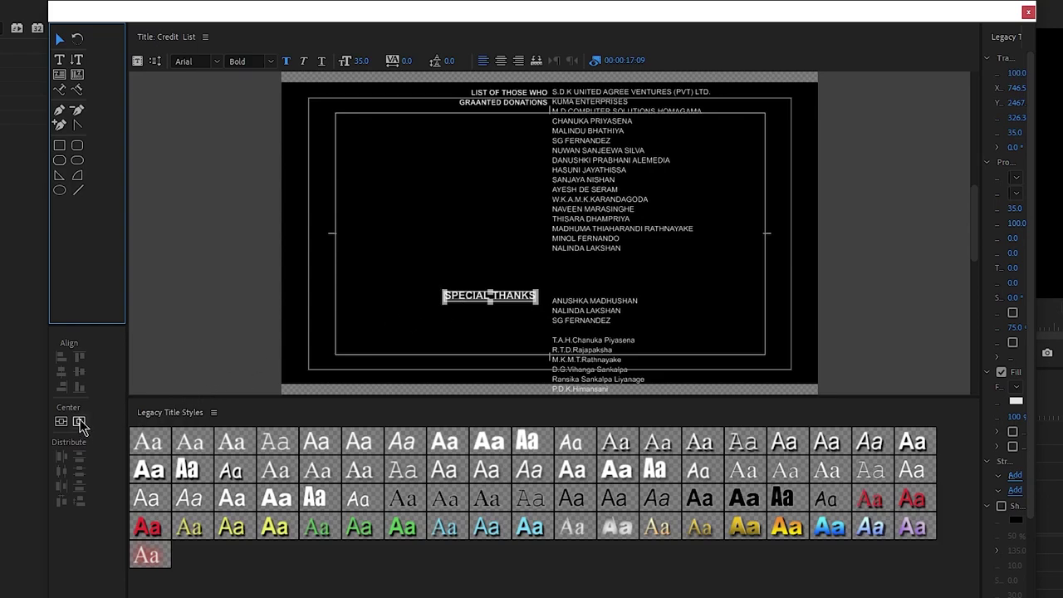
{"action": "left_click", "coordinate": [81, 422]}
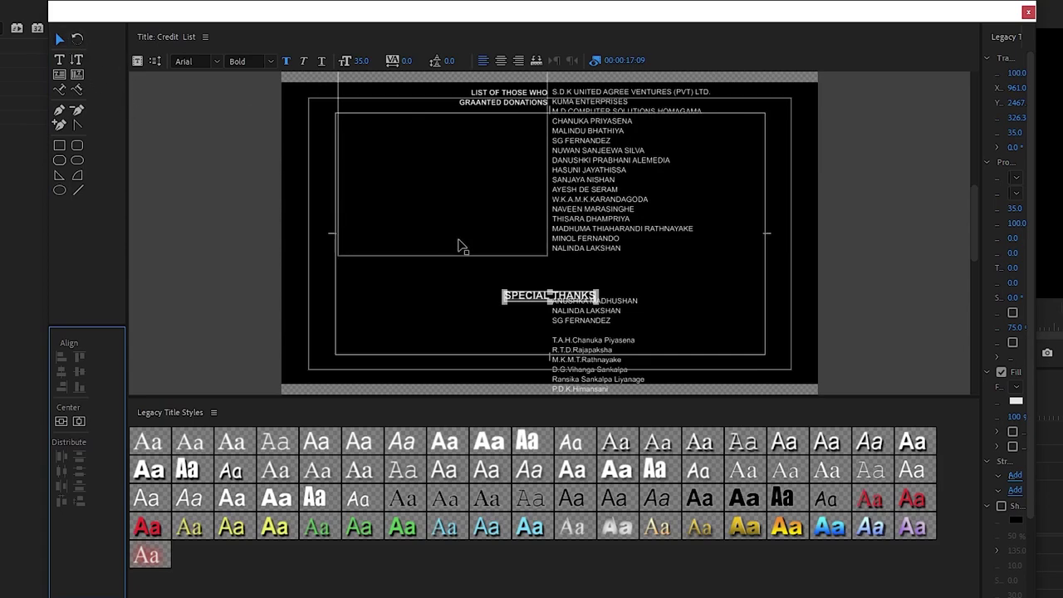
{"action": "key", "text": "shift+Up"}
{"action": "key", "text": "shift+Up"}
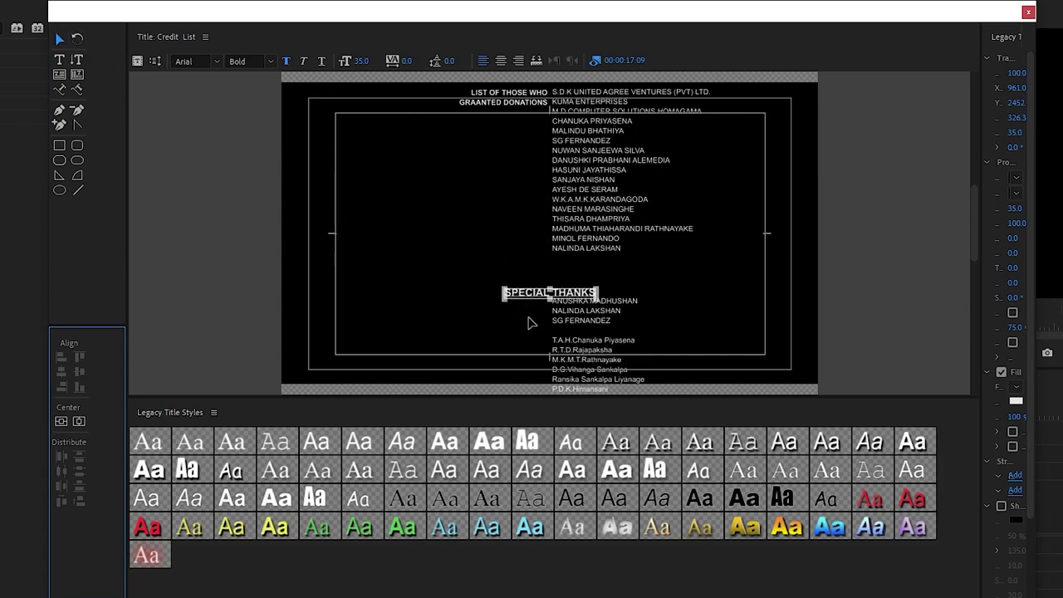
{"action": "key", "text": "shift+Up"}
{"action": "key", "text": "shift+Up"}
{"action": "key", "text": "shift+Up"}
{"action": "key", "text": "shift+Up"}
{"action": "key", "text": "shift+Up"}
{"action": "key", "text": "shift+Up"}
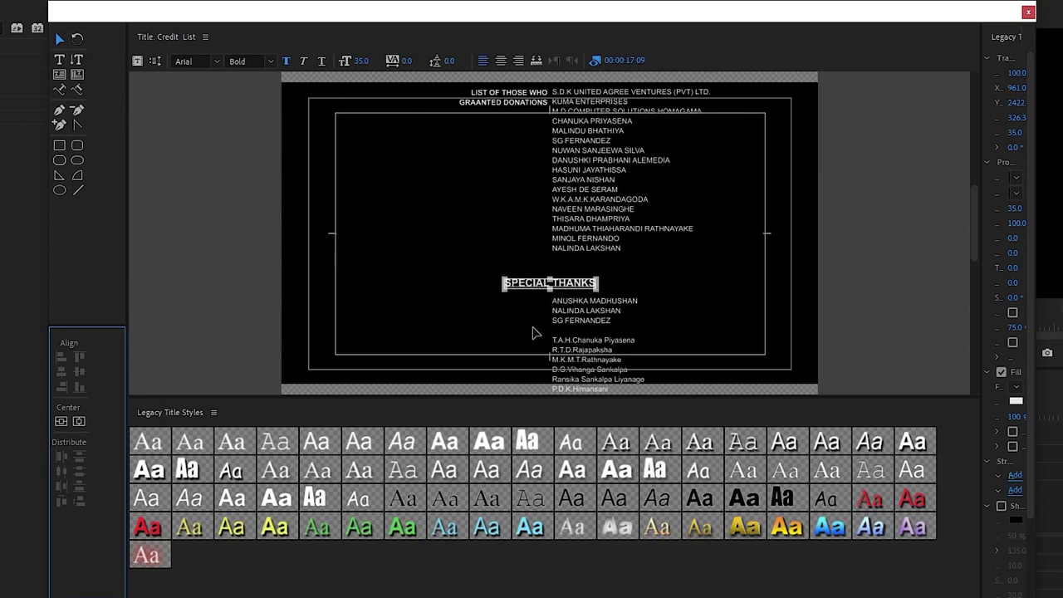
Step: Select all the names in the text box under SPECIAL THANKS, then Alt+Tab to the Credit List folder
{"action": "double_click", "coordinate": [590, 341]}
{"action": "scroll", "coordinate": [590, 333], "scroll_direction": "down", "scroll_amount": 2}
{"action": "double_click", "coordinate": [619, 293]}
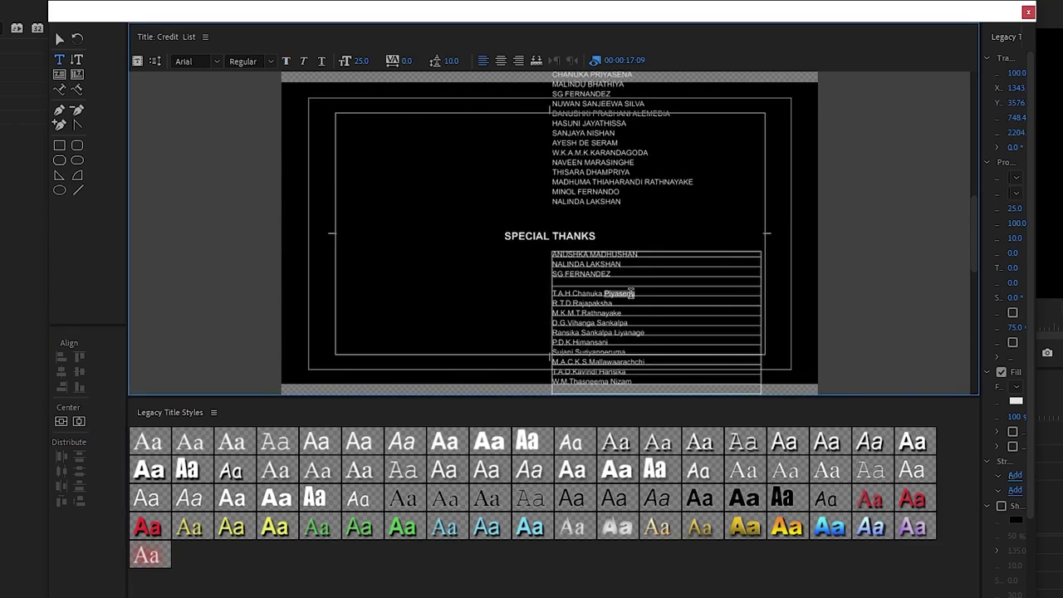
{"action": "left_click", "coordinate": [638, 293]}
{"action": "left_click_drag", "start_coordinate": [635, 294], "coordinate": [551, 293]}
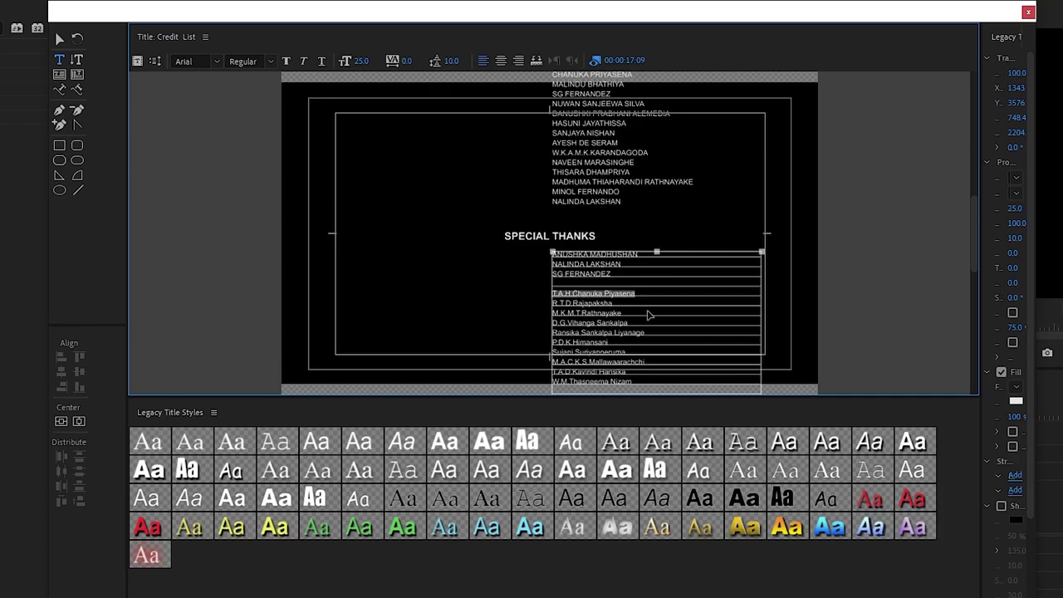
{"action": "key", "text": "ctrl+a"}
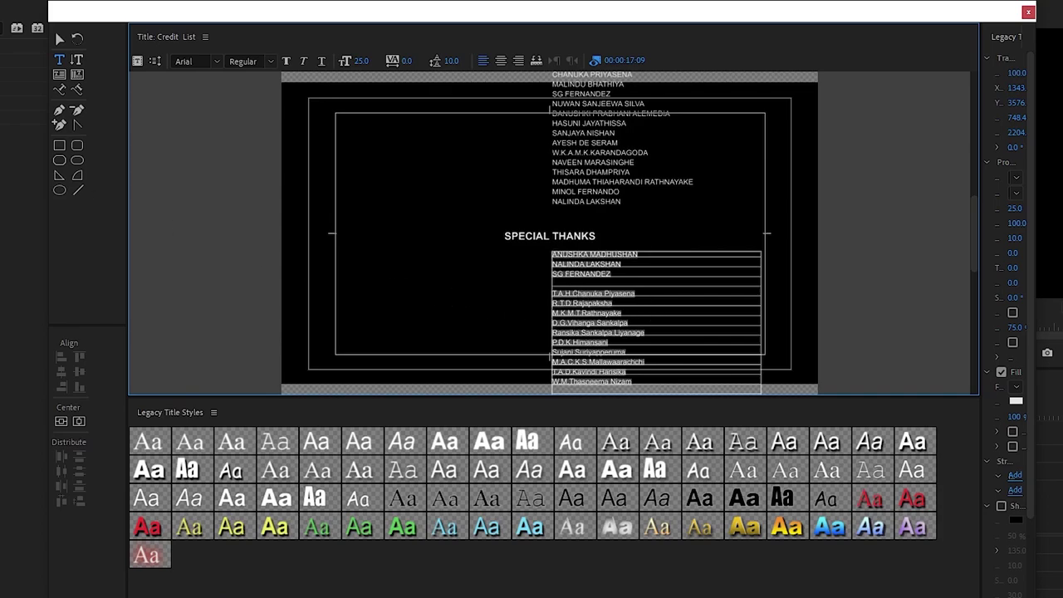
{"action": "key", "text": "alt+Tab"}
Step: Open Special Thanks.txt in Notepad, select its entire list of names, and close Notepad
{"action": "left_click", "coordinate": [819, 320]}
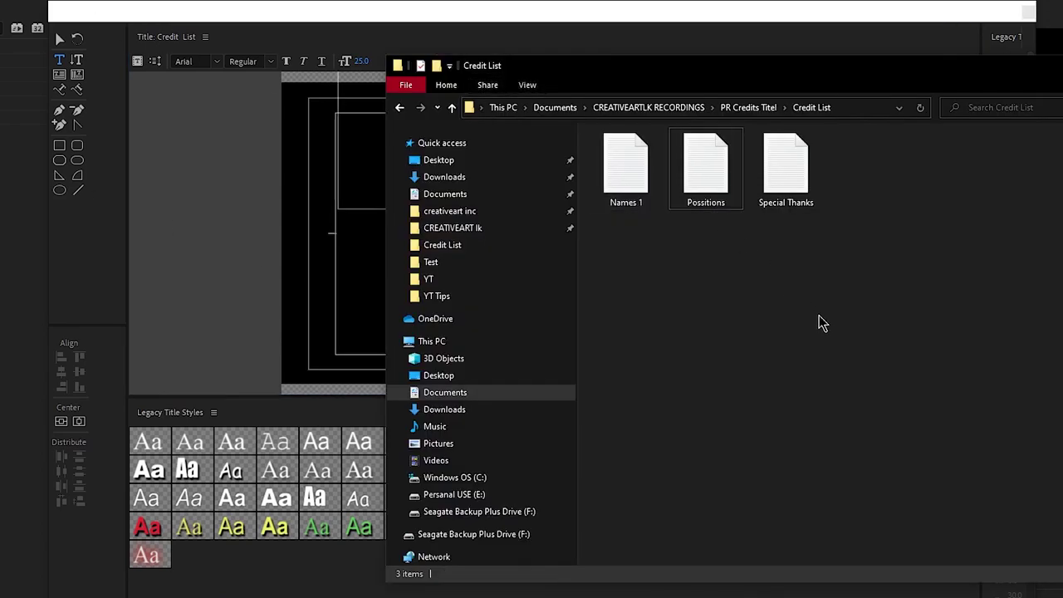
{"action": "double_click", "coordinate": [791, 199]}
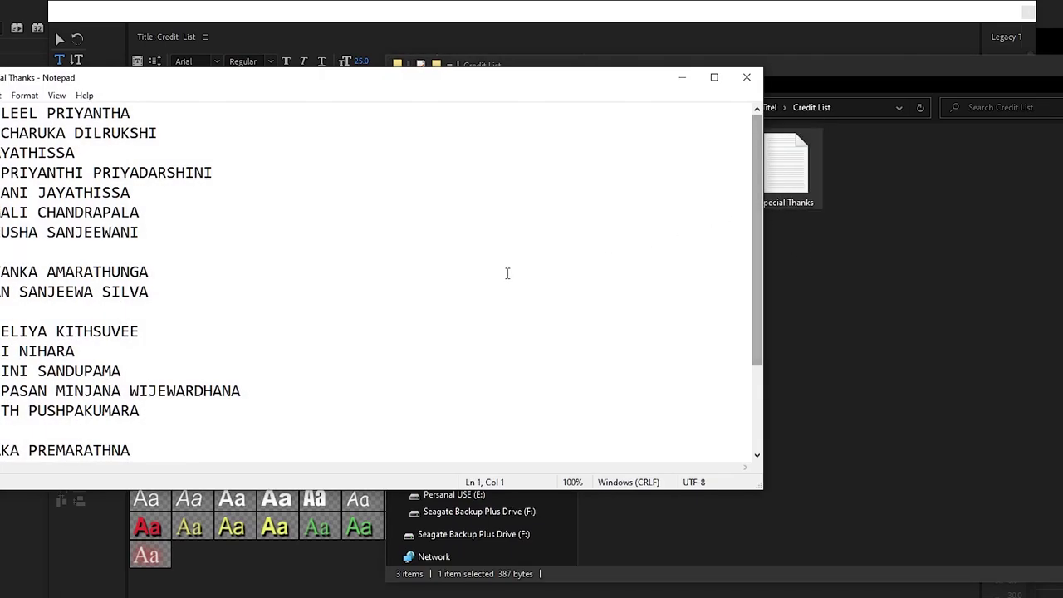
{"action": "left_click", "coordinate": [447, 285]}
{"action": "key", "text": "ctrl+a"}
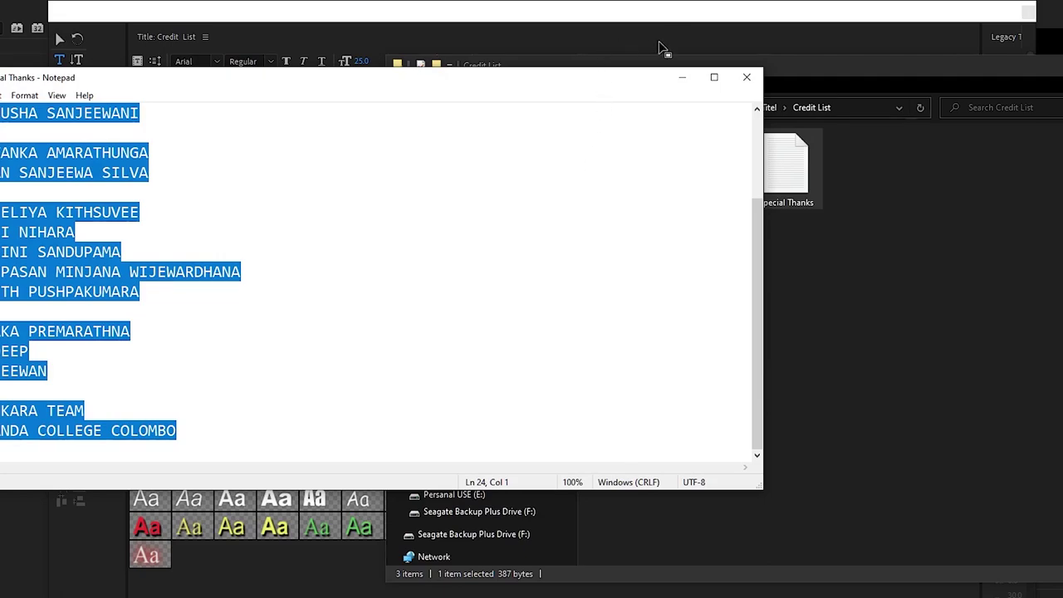
{"action": "left_click", "coordinate": [682, 24]}
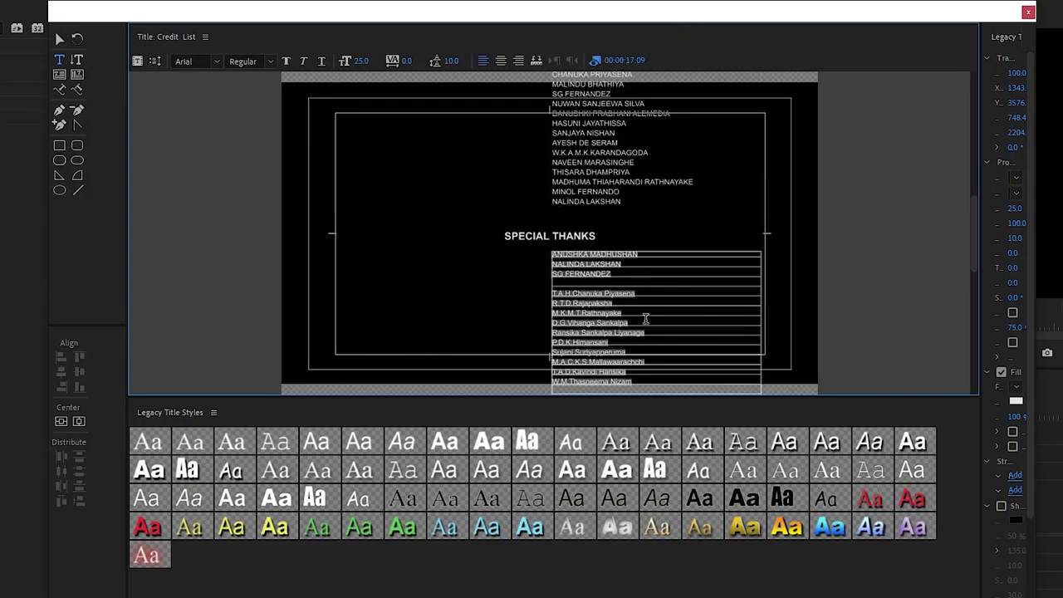
Step: Paste the Special Thanks list over the selected names under SPECIAL THANKS
{"action": "key", "text": "Escape"}
{"action": "key", "text": "ctrl+v"}
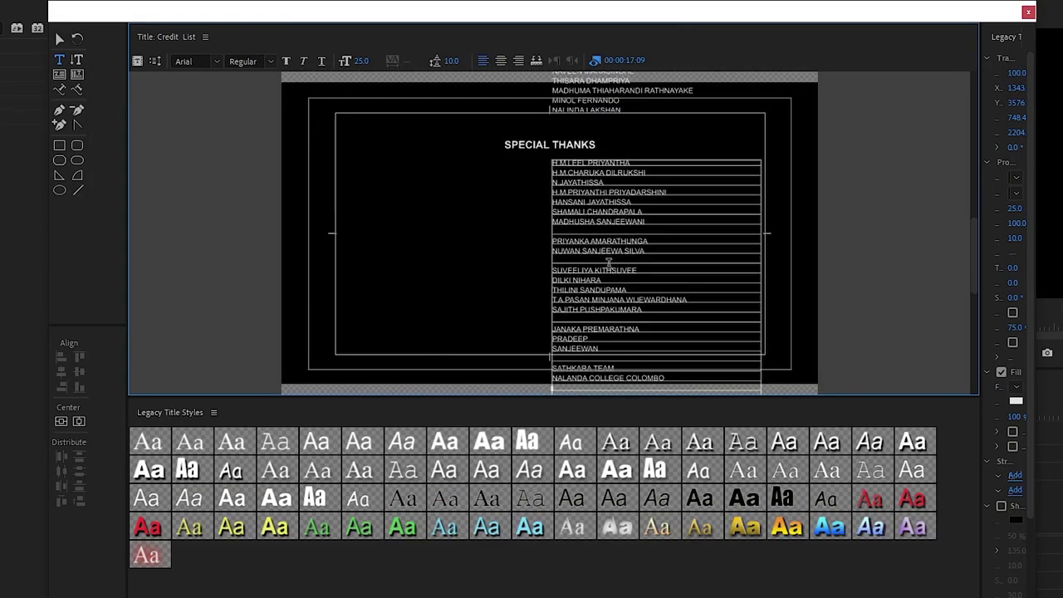
{"action": "left_click", "coordinate": [641, 221]}
{"action": "left_click_drag", "start_coordinate": [645, 223], "coordinate": [597, 213]}
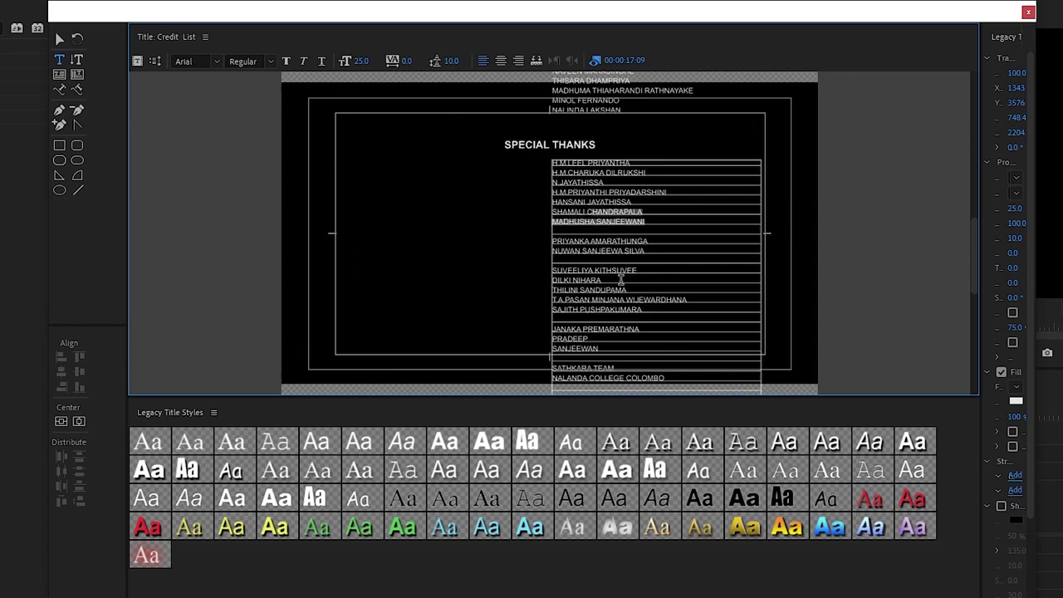
{"action": "key", "text": "Escape"}
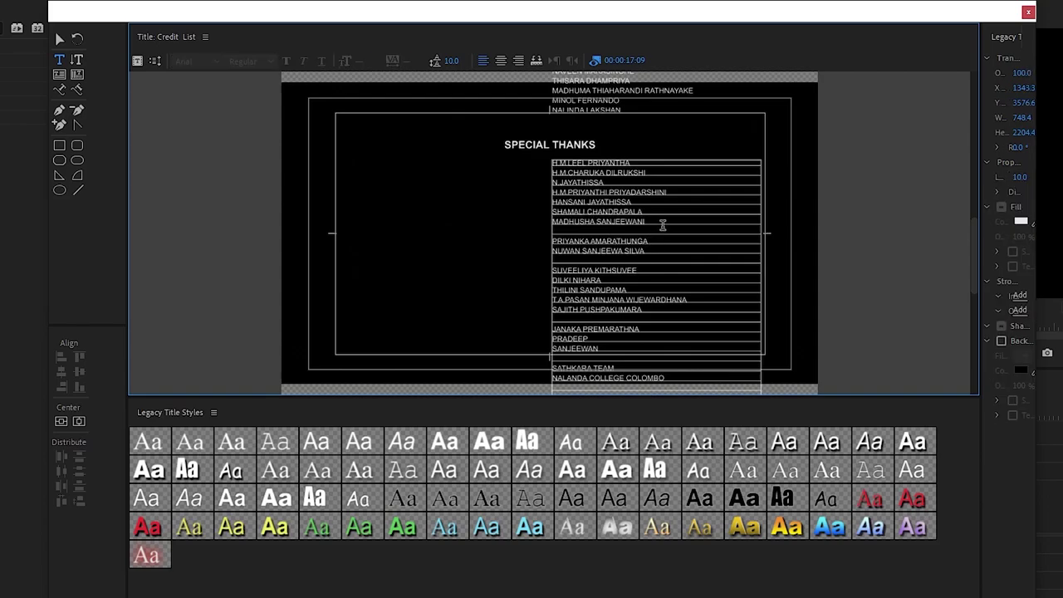
{"action": "left_click_drag", "start_coordinate": [665, 221], "coordinate": [584, 221]}
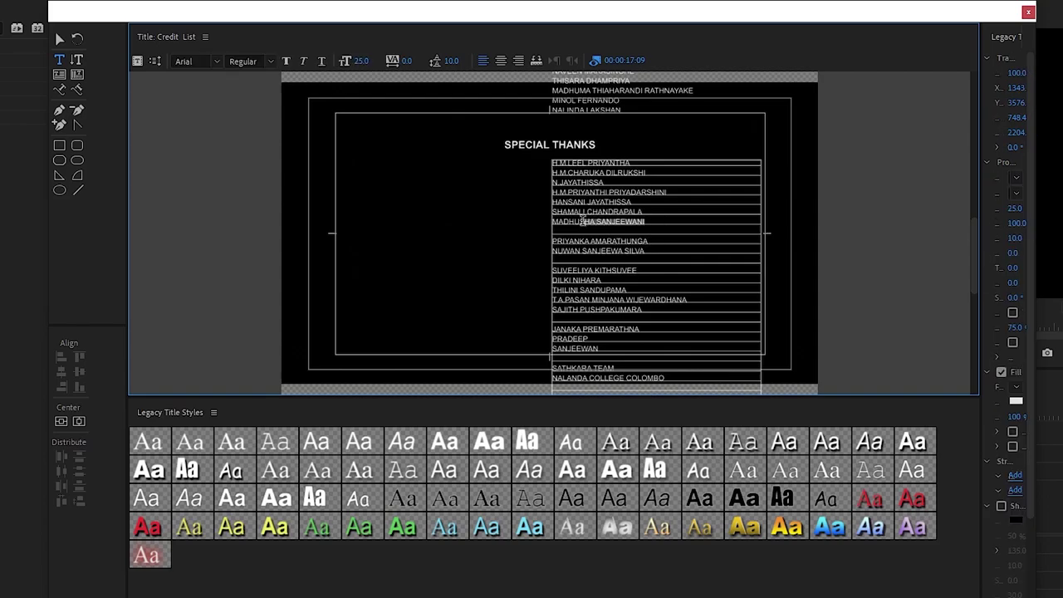
{"action": "left_click", "coordinate": [610, 264]}
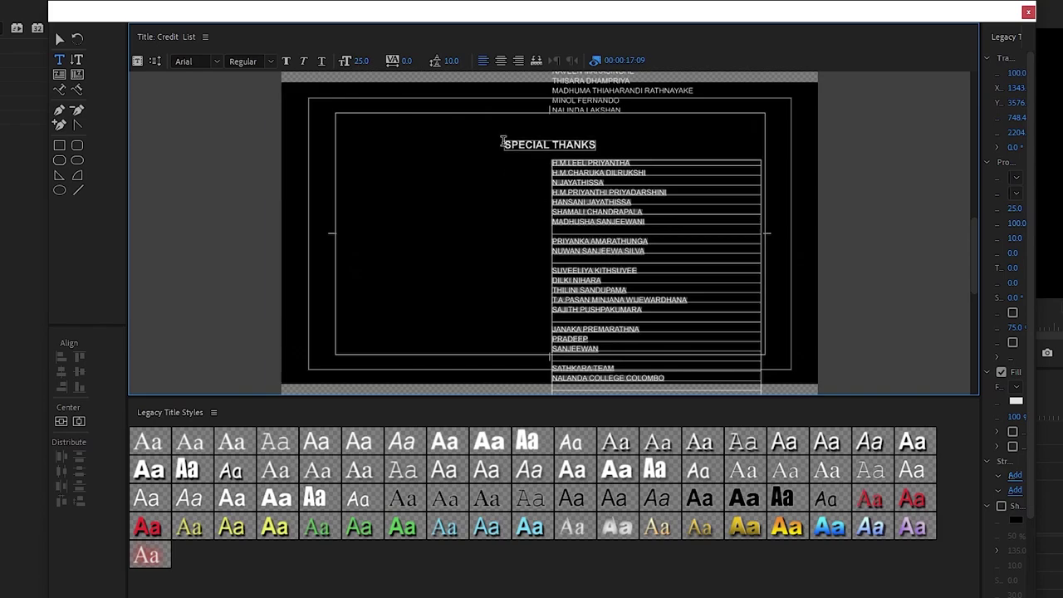
Step: Centre-align the names list and centre its text box horizontally in the frame
{"action": "left_click", "coordinate": [502, 62]}
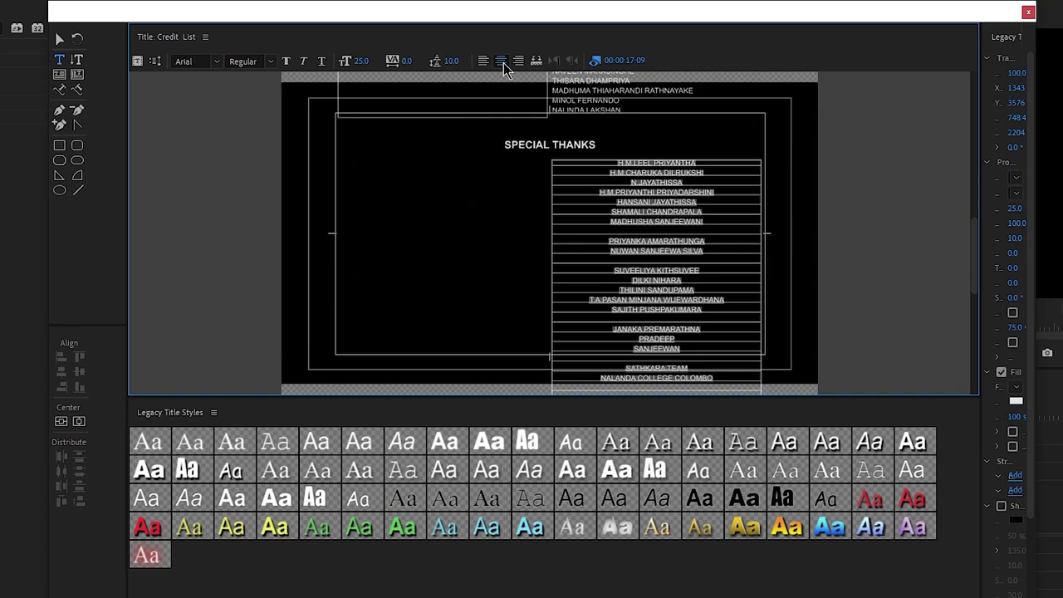
{"action": "left_click", "coordinate": [59, 39]}
{"action": "left_click", "coordinate": [633, 276]}
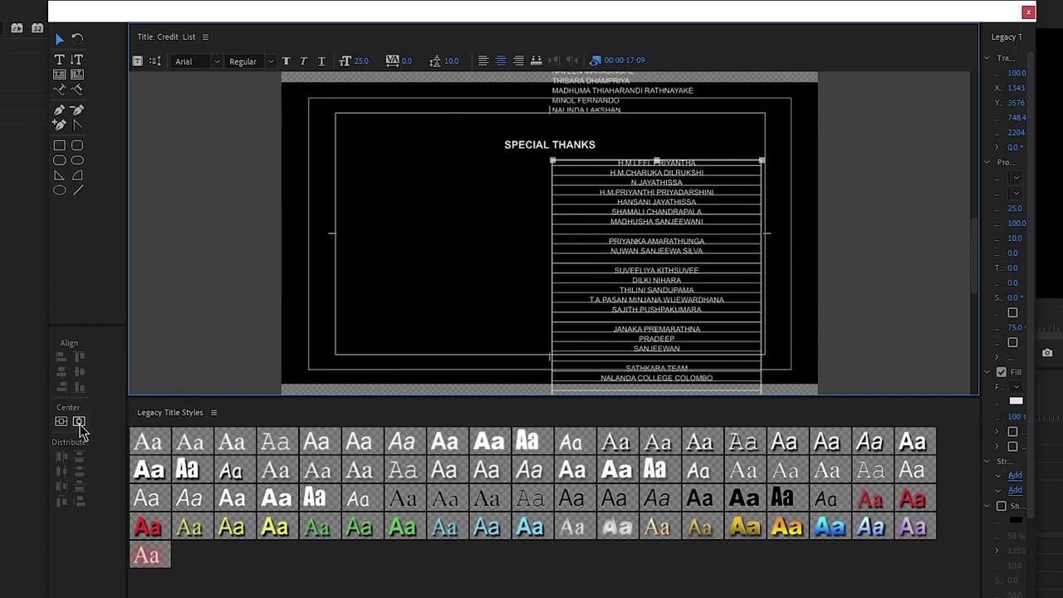
{"action": "left_click", "coordinate": [79, 426]}
{"action": "left_click", "coordinate": [867, 297]}
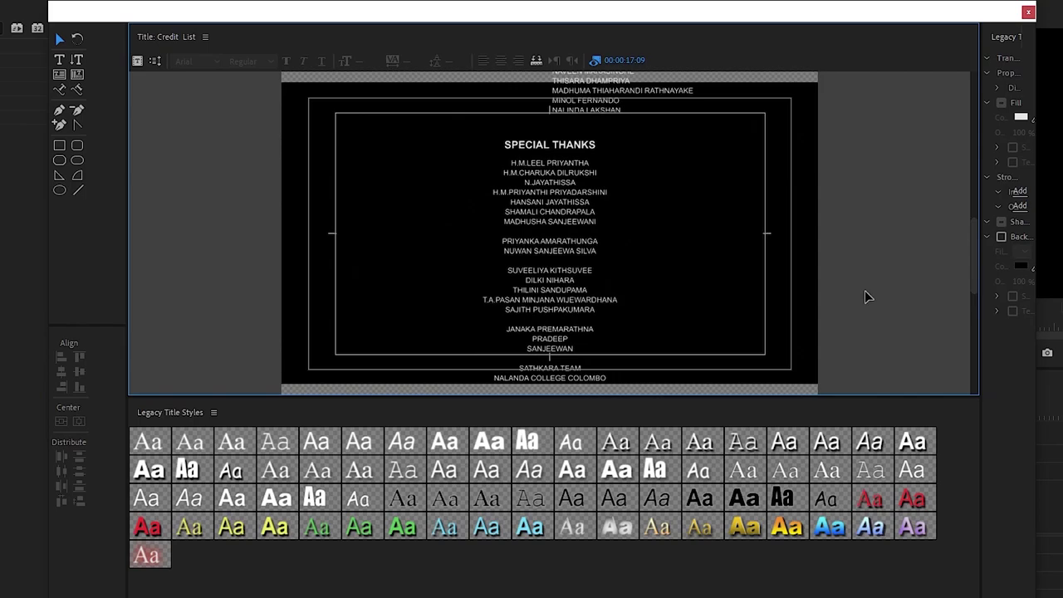
Step: Select the closing SATHKARA TEAM and NALANDA COLLEGE COLOMBO lines
{"action": "scroll", "coordinate": [868, 316], "scroll_direction": "down", "scroll_amount": 1}
{"action": "mouse_move", "coordinate": [977, 249]}
{"action": "left_mouse_down"}
{"action": "mouse_move", "coordinate": [977, 198]}
{"action": "mouse_move", "coordinate": [982, 243]}
{"action": "mouse_move", "coordinate": [660, 325]}
{"action": "left_mouse_up"}
{"action": "double_click", "coordinate": [609, 266]}
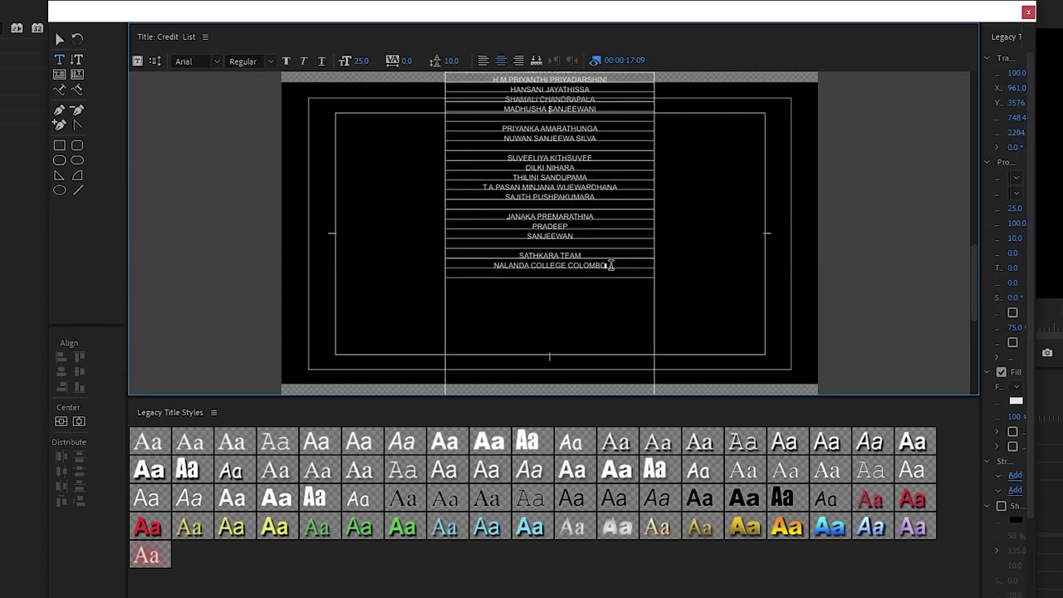
{"action": "left_click_drag", "start_coordinate": [611, 265], "coordinate": [497, 254]}
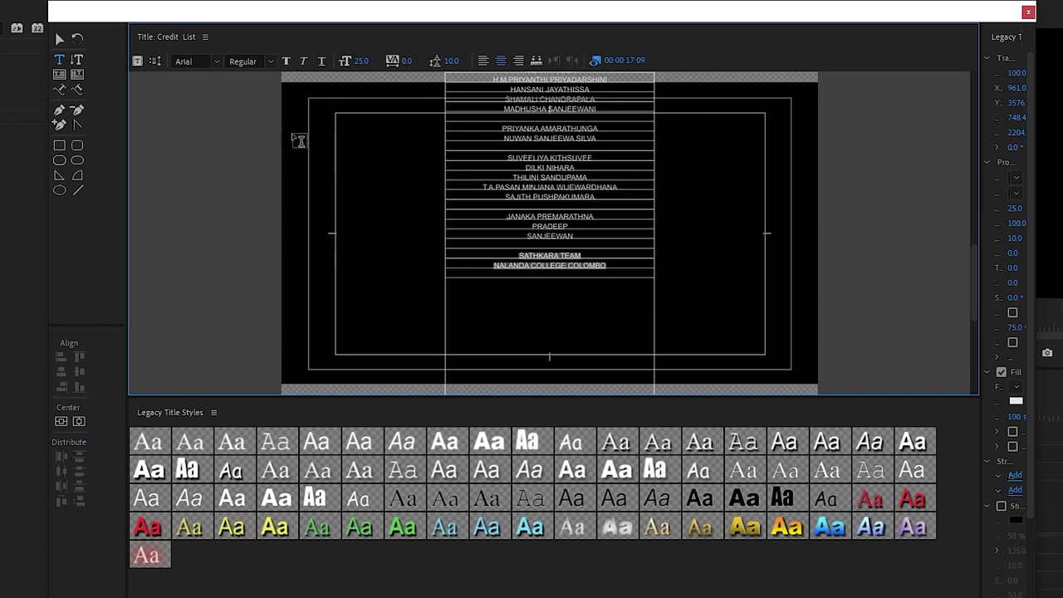
Step: Make SATHKARA TEAM and NALANDA COLLEGE COLOMBO bold at font size 35
{"action": "left_click", "coordinate": [270, 63]}
{"action": "left_click", "coordinate": [271, 100]}
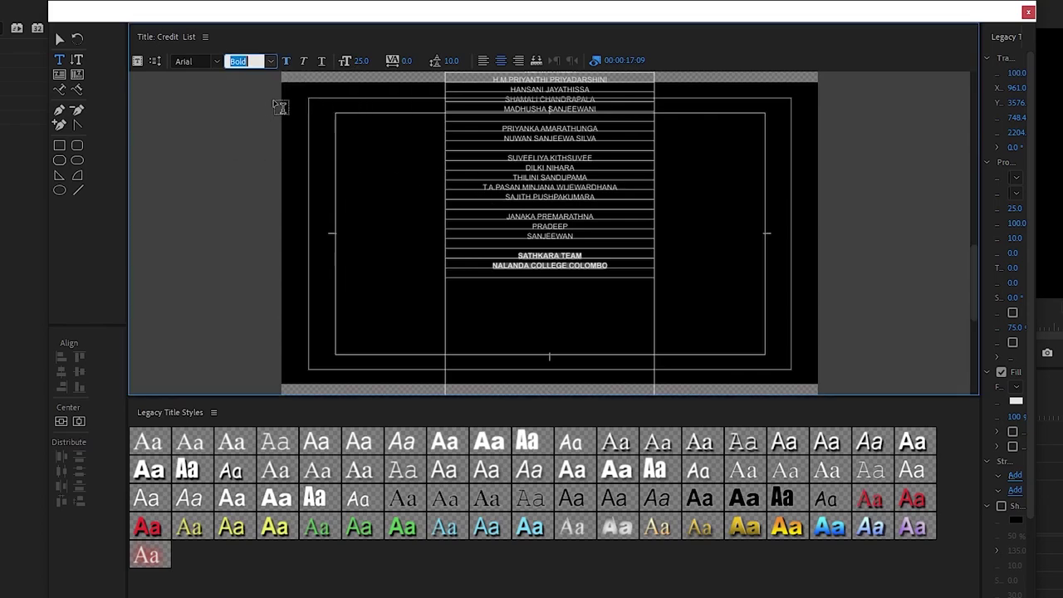
{"action": "left_click", "coordinate": [363, 60]}
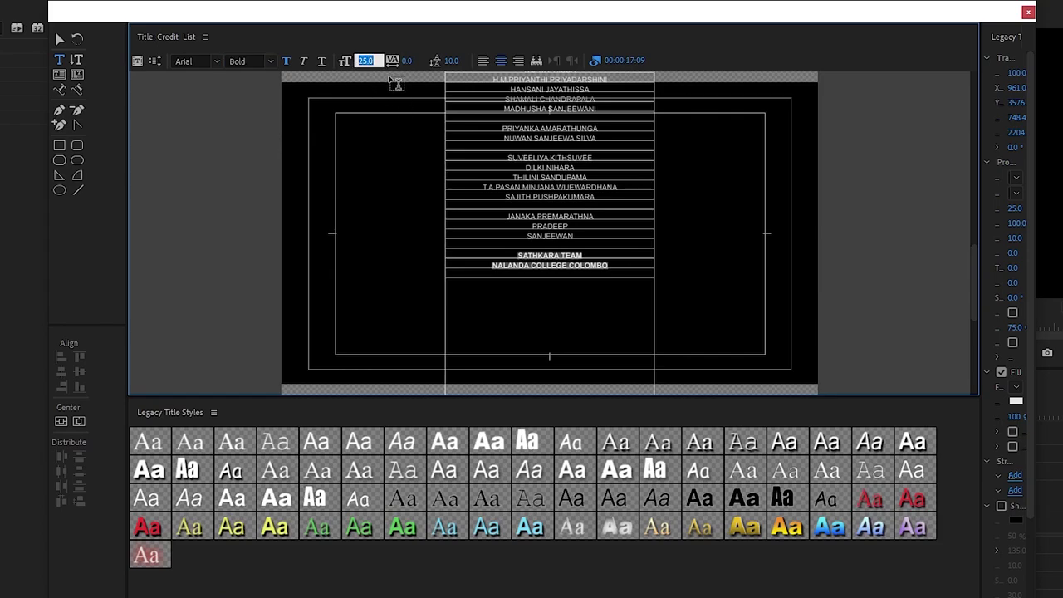
{"action": "type", "text": "35"}
{"action": "key", "text": "Return"}
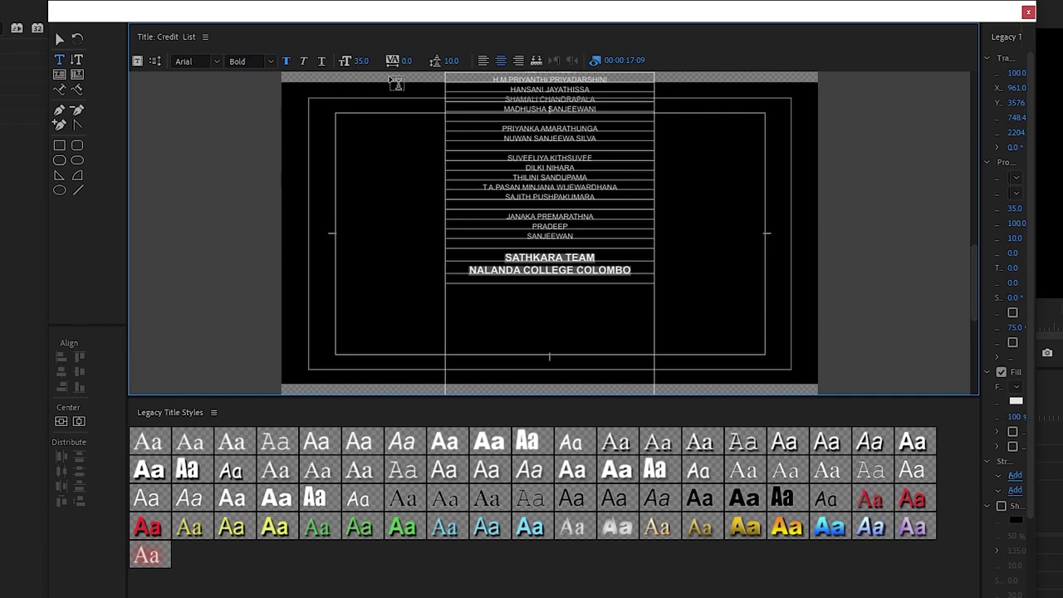
Step: Deselect the credit text box and scroll down to the end of the roll
{"action": "left_click", "coordinate": [59, 38]}
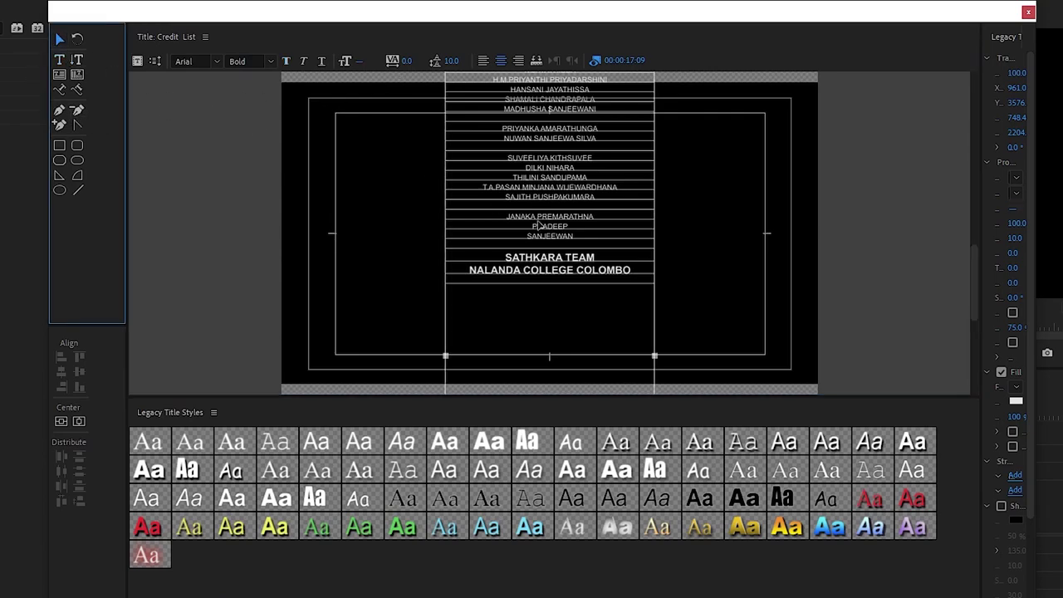
{"action": "left_click", "coordinate": [857, 319]}
{"action": "scroll", "coordinate": [856, 319], "scroll_direction": "down", "scroll_amount": 2}
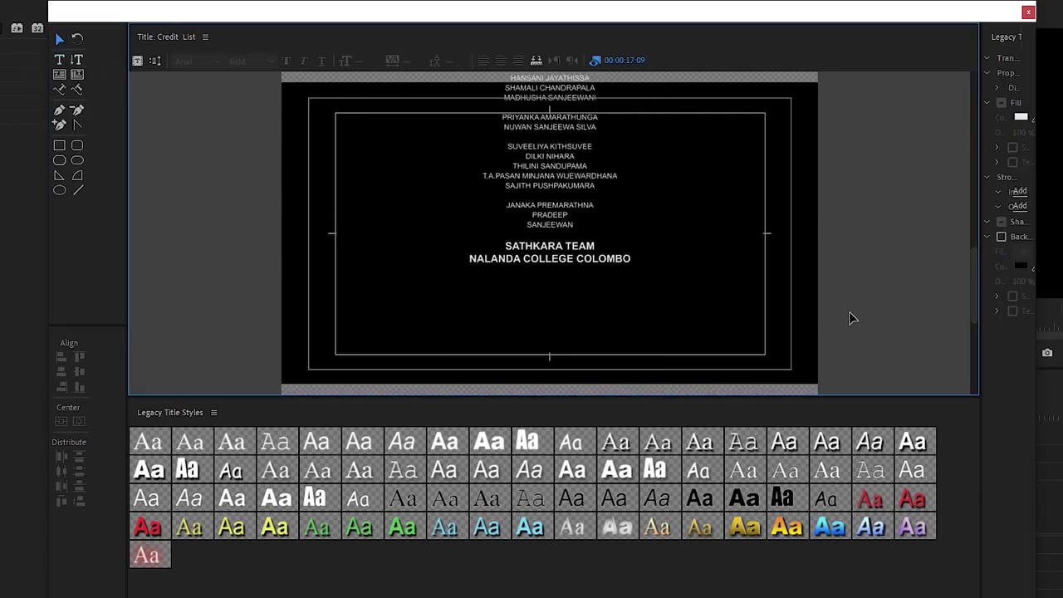
Step: Shrink the roll text box's height from about 1522 to about 850, then close the title editor
{"action": "left_click", "coordinate": [613, 221]}
{"action": "scroll", "coordinate": [655, 297], "scroll_direction": "down", "scroll_amount": 2}
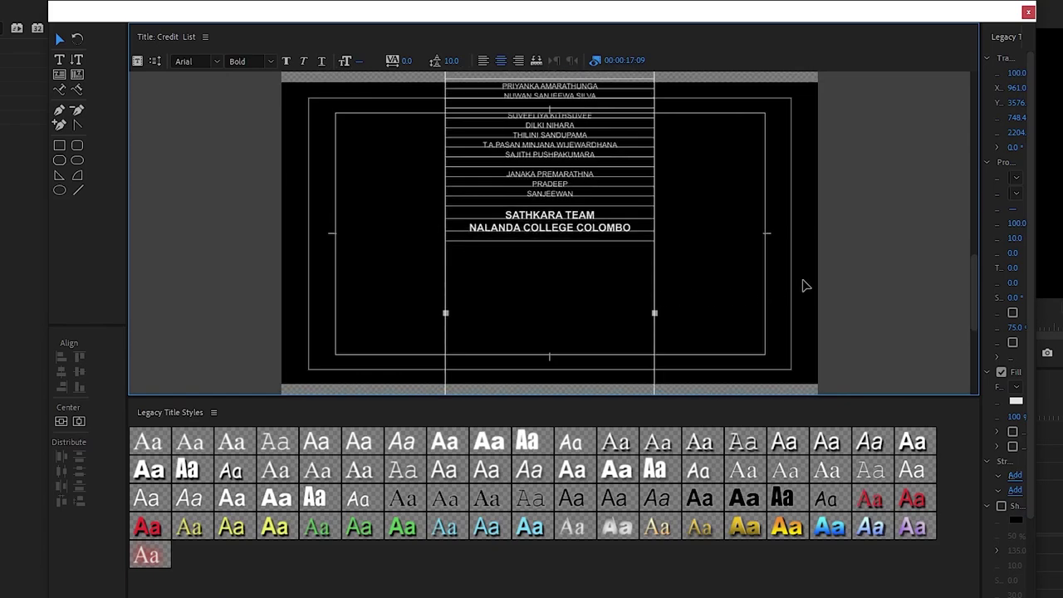
{"action": "mouse_move", "coordinate": [975, 290]}
{"action": "left_mouse_down"}
{"action": "mouse_move", "coordinate": [976, 307]}
{"action": "mouse_move", "coordinate": [968, 297]}
{"action": "left_mouse_up"}
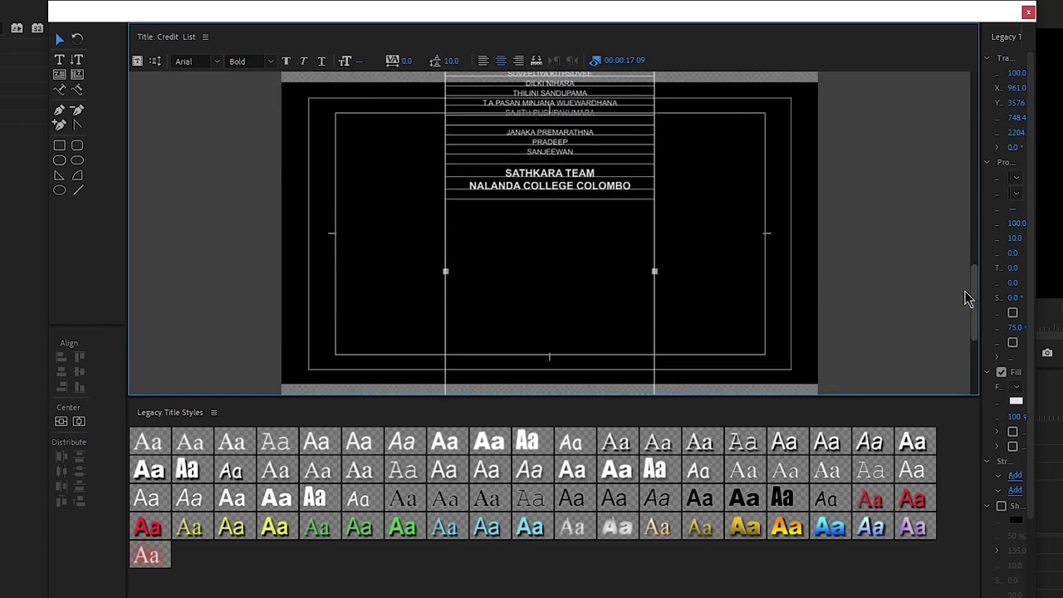
{"action": "mouse_move", "coordinate": [968, 298]}
{"action": "left_mouse_down"}
{"action": "mouse_move", "coordinate": [971, 273]}
{"action": "mouse_move", "coordinate": [977, 368]}
{"action": "left_mouse_up"}
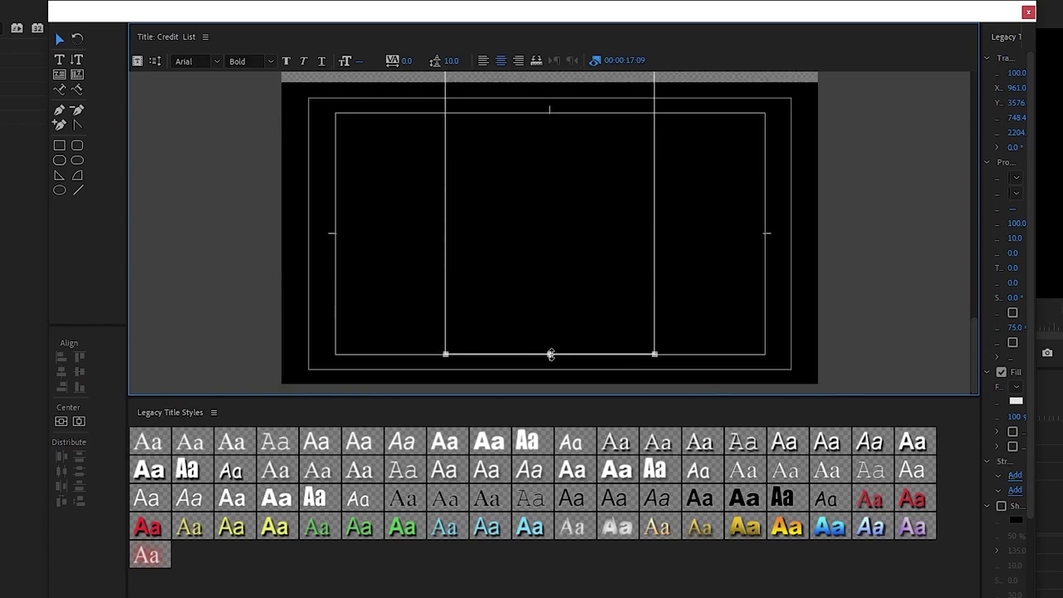
{"action": "left_click_drag", "start_coordinate": [550, 355], "coordinate": [550, 180]}
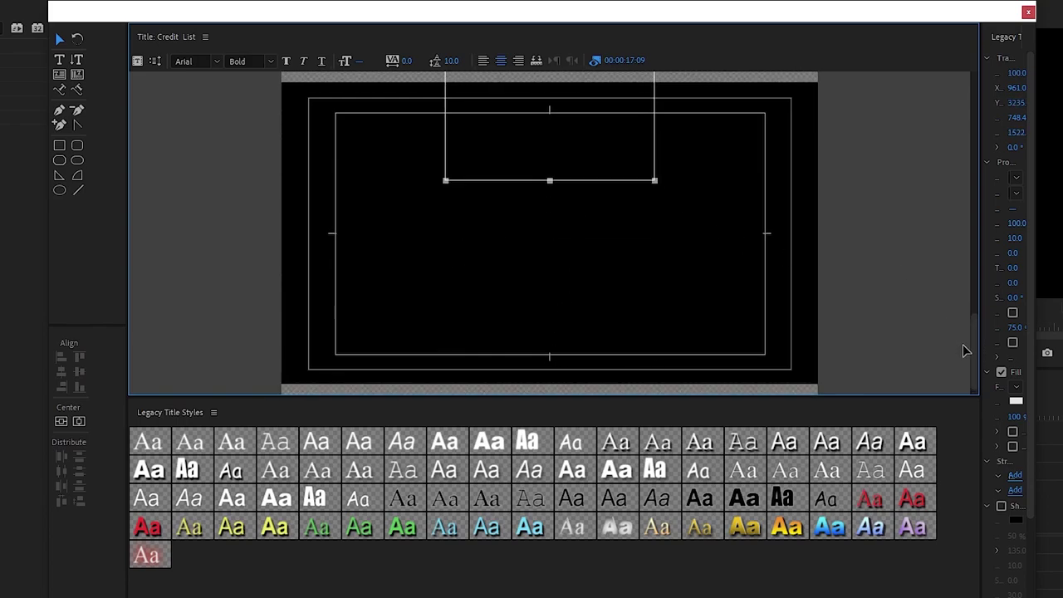
{"action": "mouse_move", "coordinate": [977, 354]}
{"action": "left_mouse_down"}
{"action": "mouse_move", "coordinate": [977, 322]}
{"action": "mouse_move", "coordinate": [977, 339]}
{"action": "left_mouse_up"}
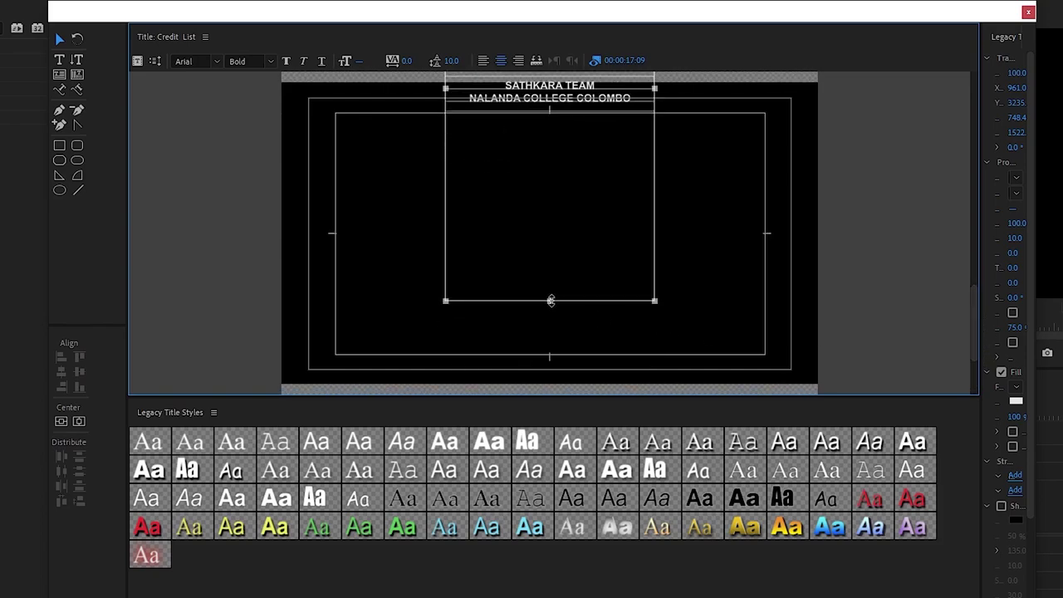
{"action": "left_click_drag", "start_coordinate": [550, 300], "coordinate": [550, 94]}
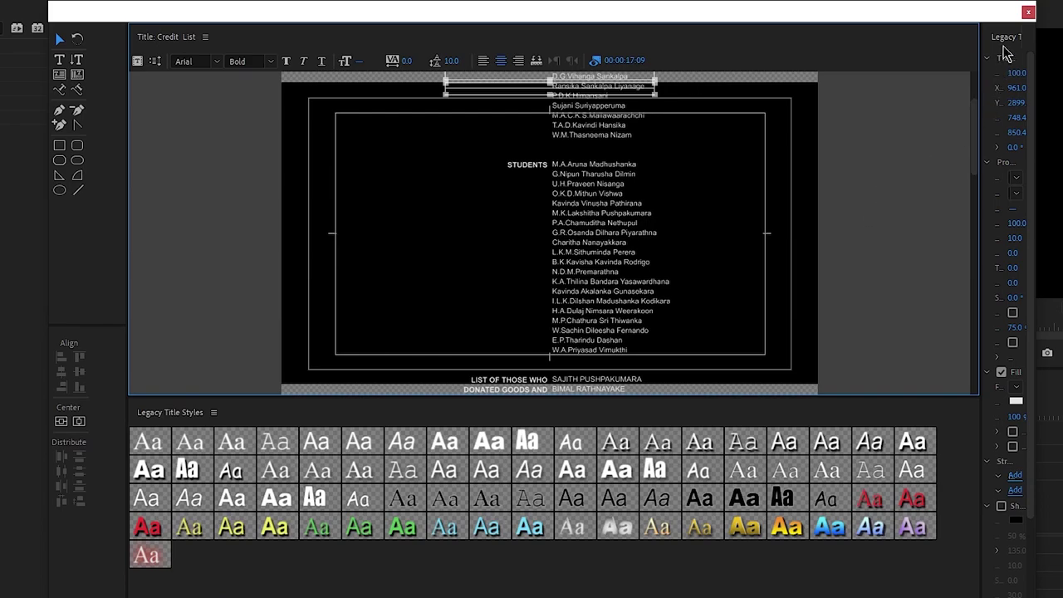
{"action": "left_click", "coordinate": [1028, 14]}
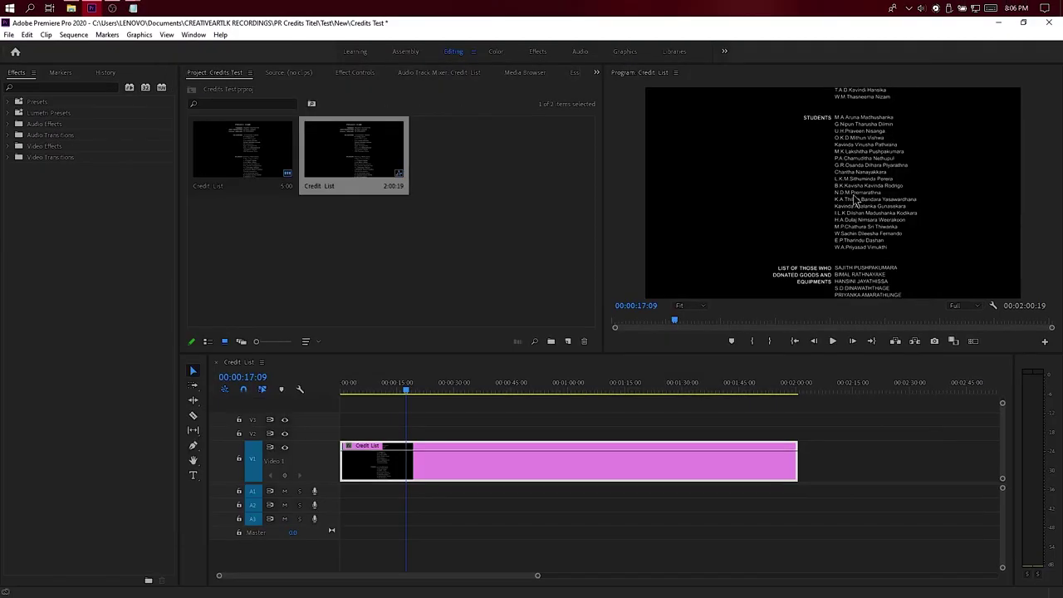
Step: Play the credit roll from the start, briefly full screen, to check its speed
{"action": "left_click", "coordinate": [426, 387]}
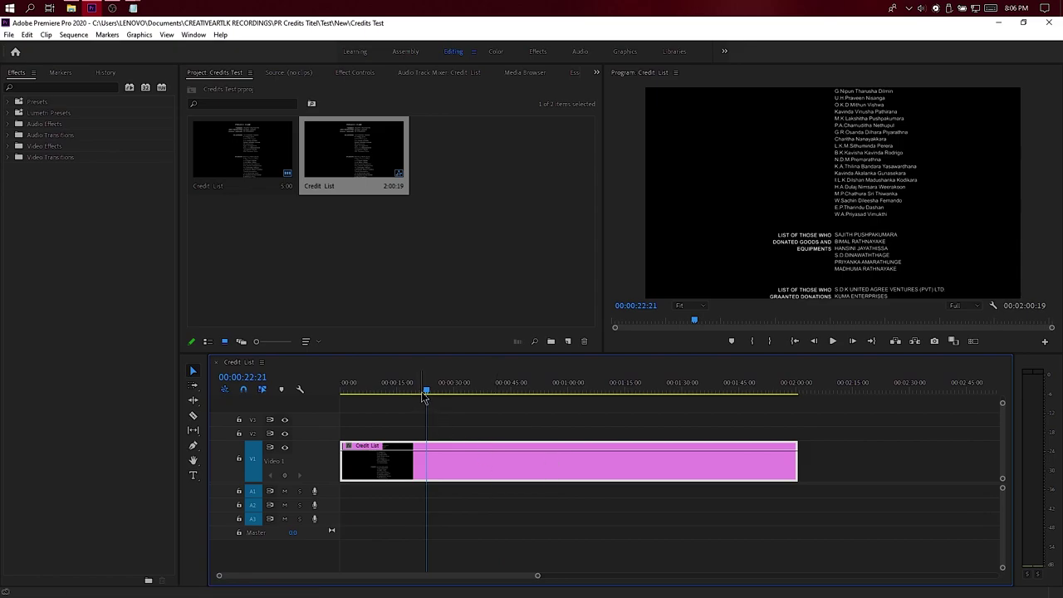
{"action": "left_click", "coordinate": [340, 391]}
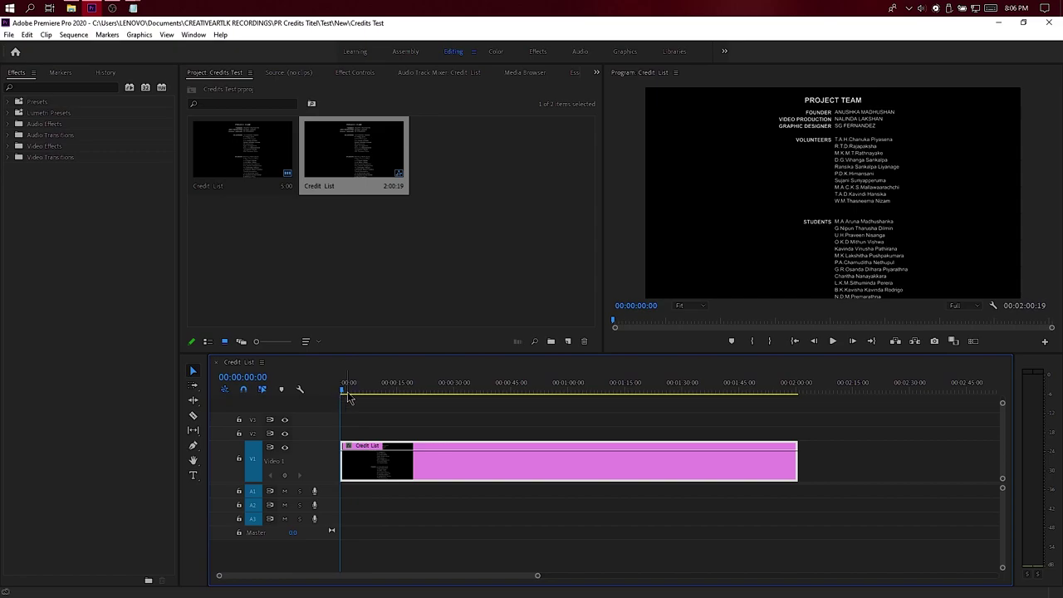
{"action": "key", "text": "space"}
{"action": "key", "text": "ctrl+grave"}
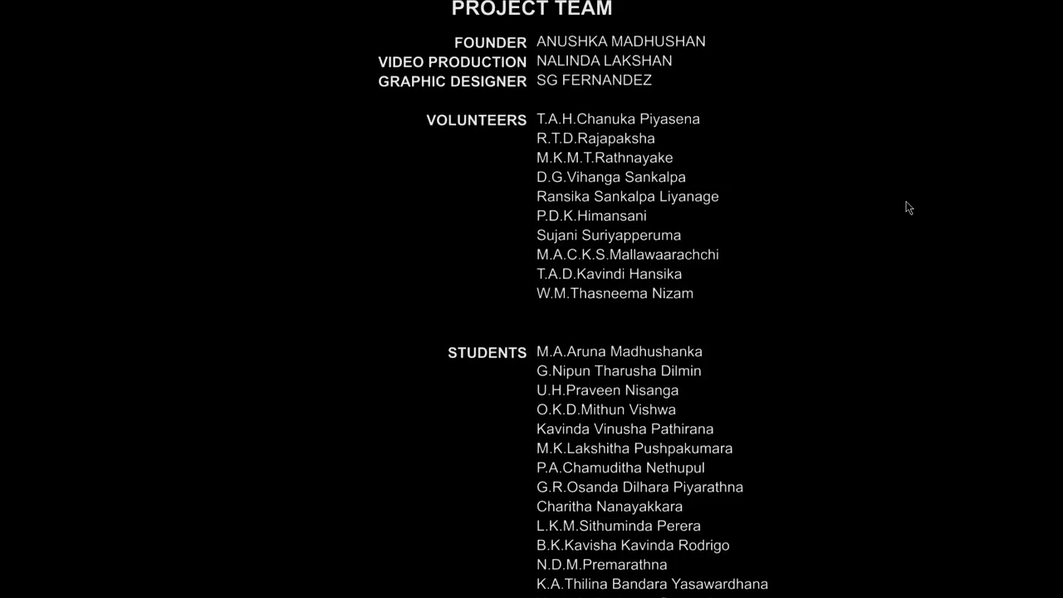
{"action": "key", "text": "ctrl+grave"}
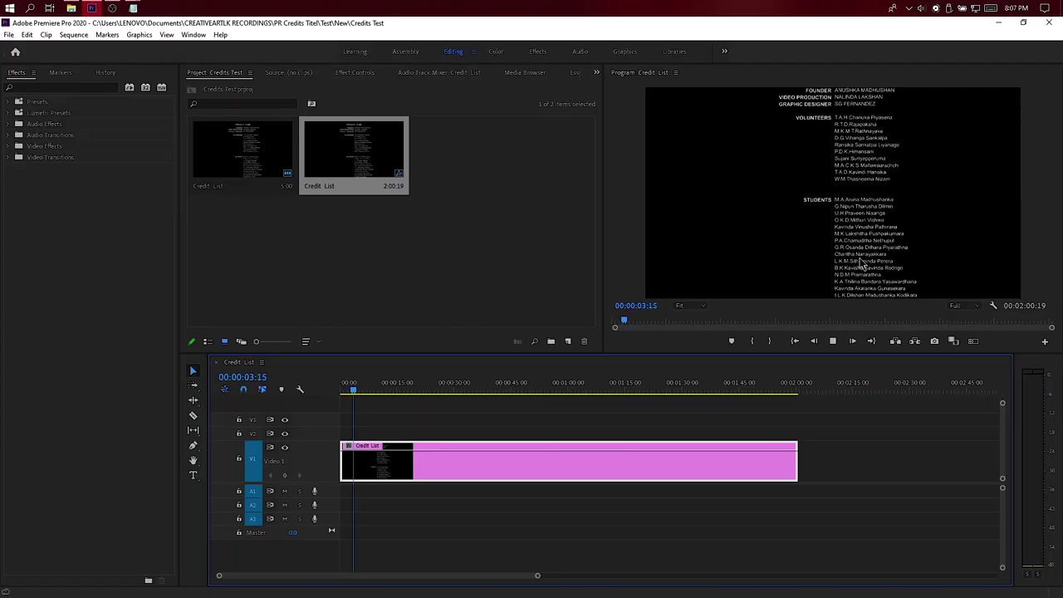
{"action": "key", "text": "space"}
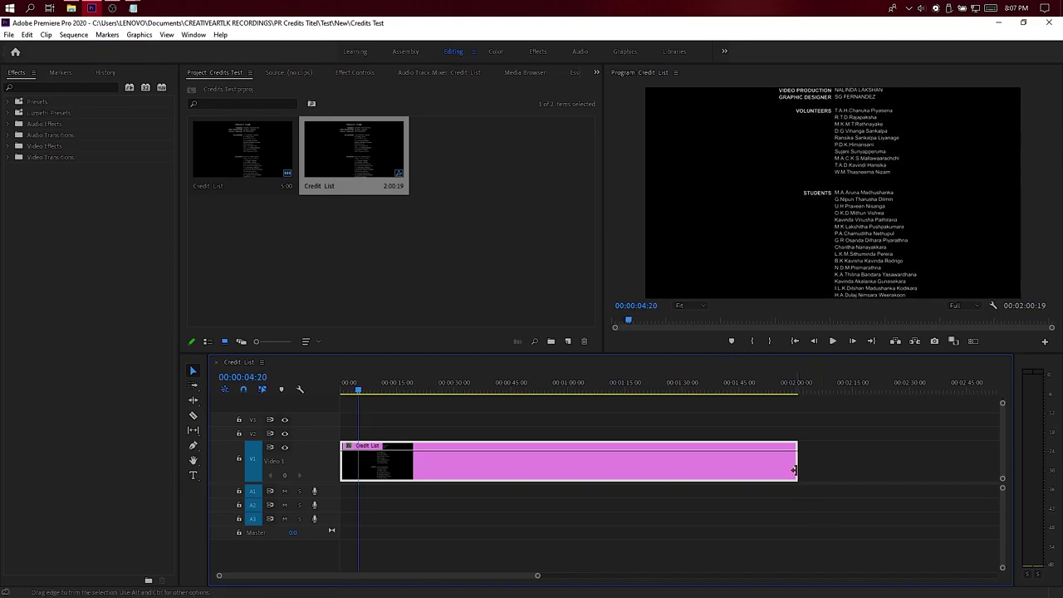
Step: Trim the Credit List clip to about 25 seconds and preview it
{"action": "left_click_drag", "start_coordinate": [795, 470], "coordinate": [442, 462]}
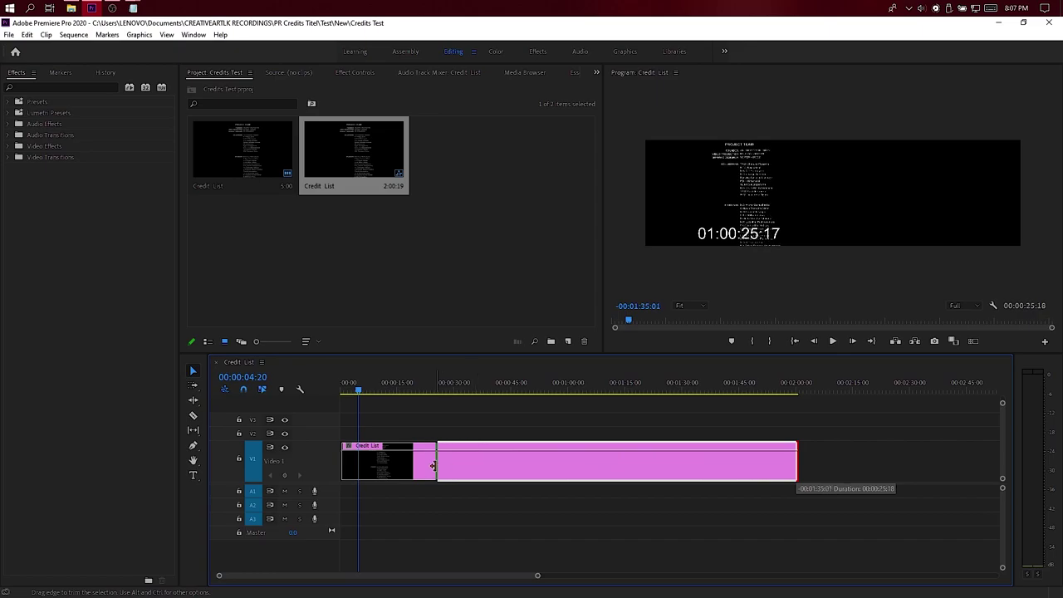
{"action": "left_click", "coordinate": [344, 385]}
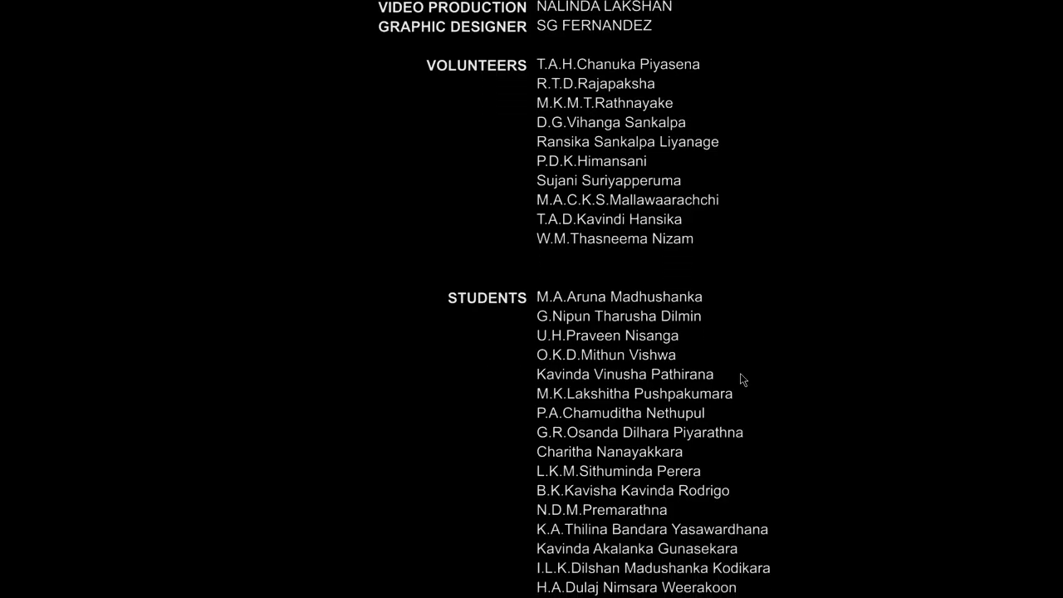
{"action": "key", "text": "Escape"}
{"action": "key", "text": "space"}
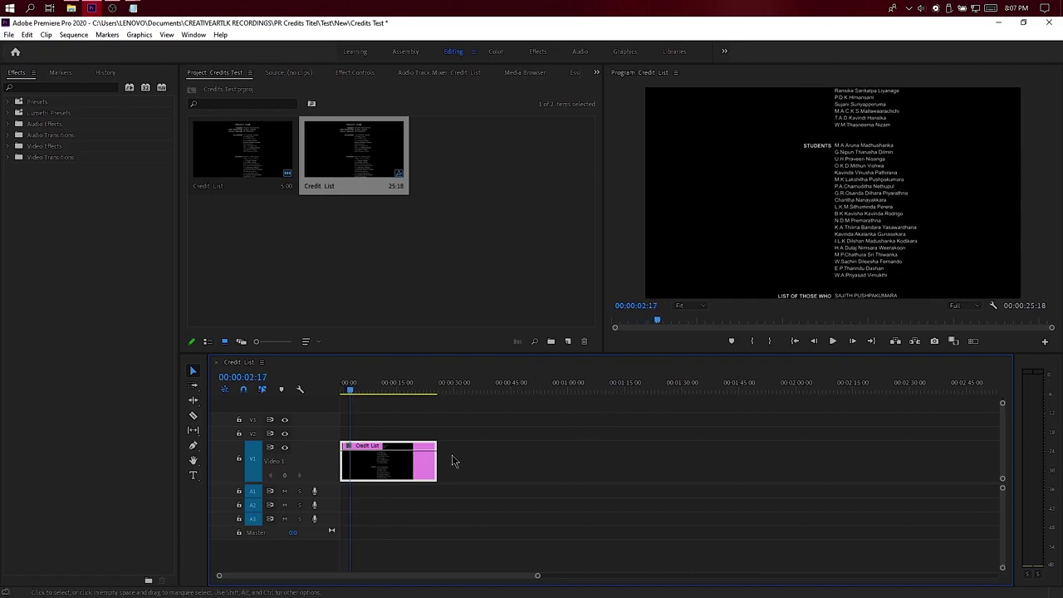
Step: Lengthen the Credit List clip by about 14 seconds and play it back
{"action": "left_click_drag", "start_coordinate": [443, 452], "coordinate": [508, 459]}
{"action": "key", "text": "space"}
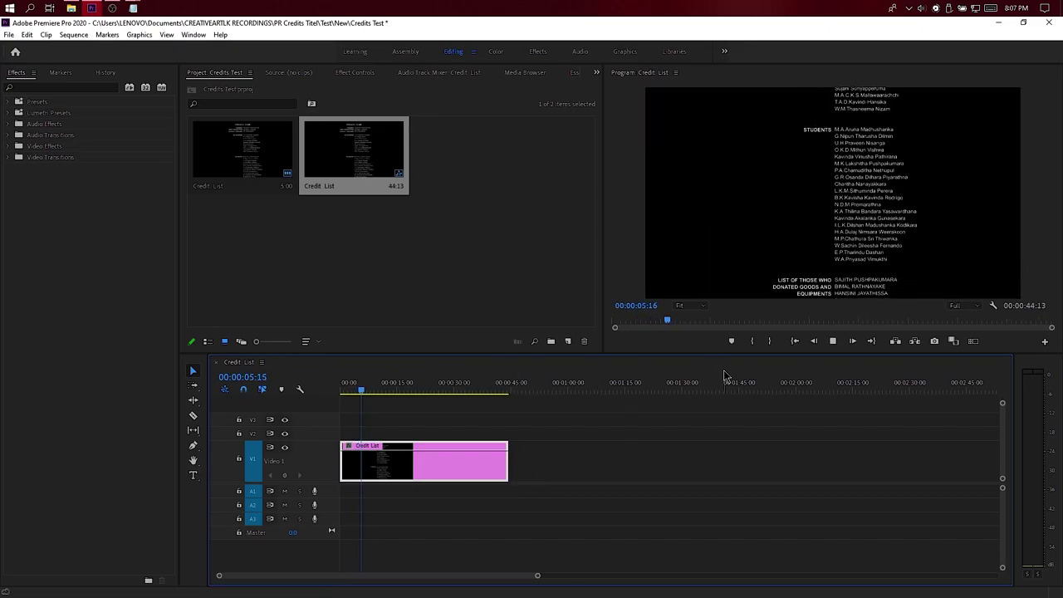
{"action": "key", "text": "space"}
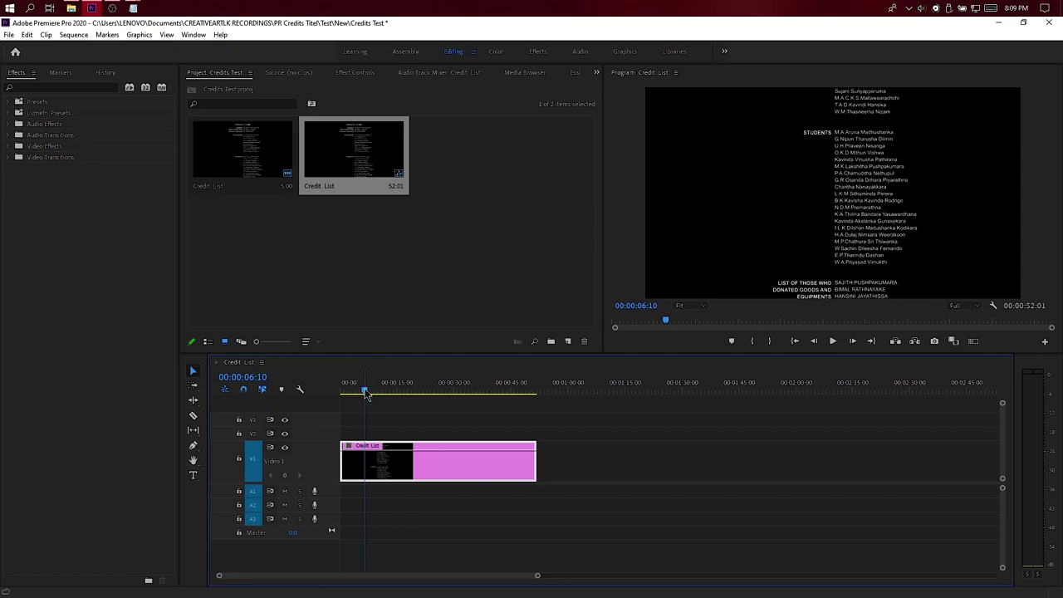
Step: Replay the credits from the start and scrub through the final lines
{"action": "left_click_drag", "start_coordinate": [367, 394], "coordinate": [345, 393]}
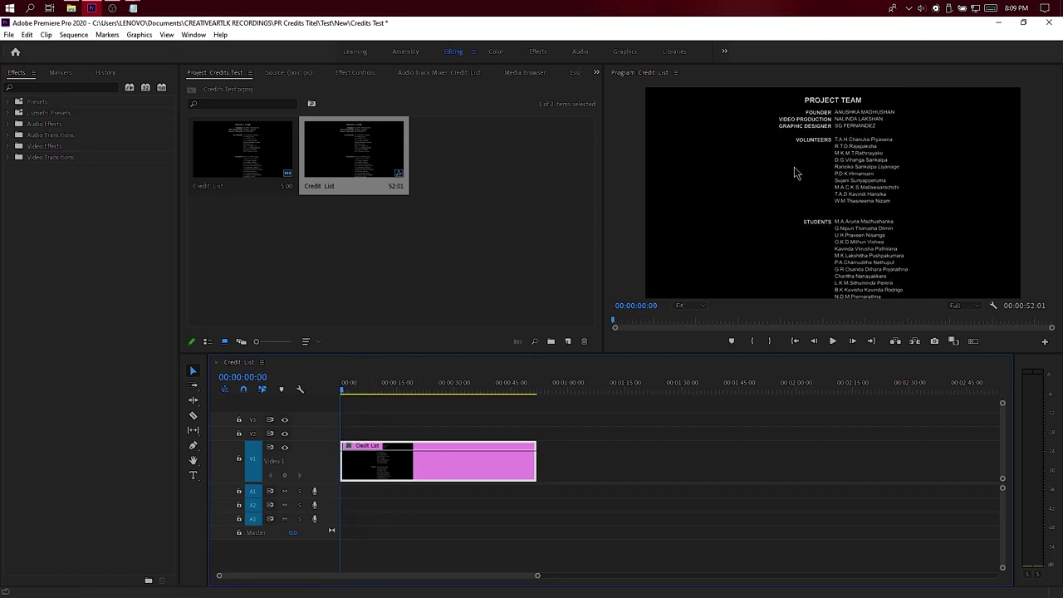
{"action": "key", "text": "space"}
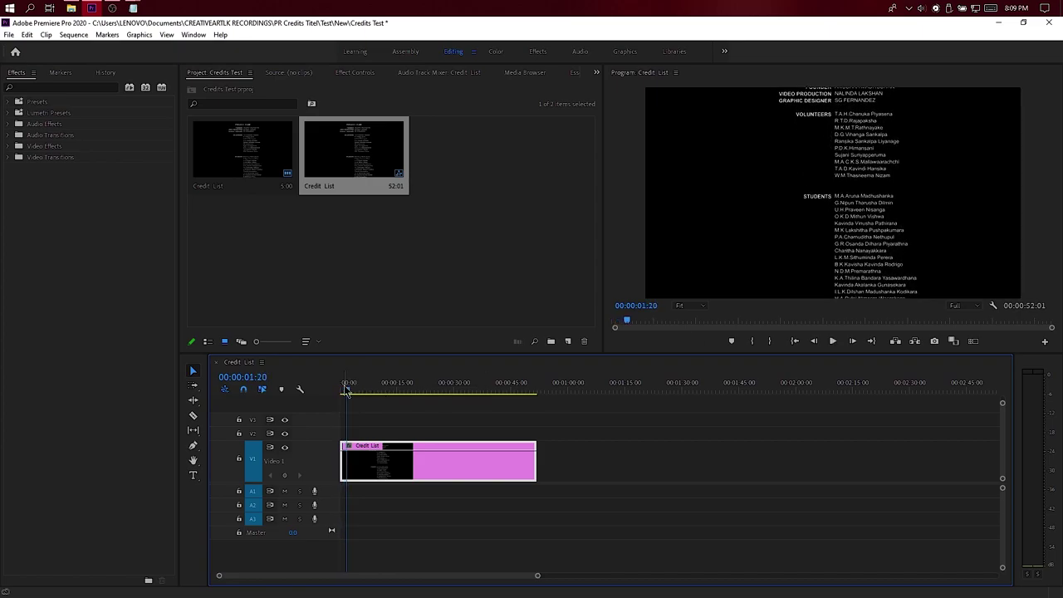
{"action": "left_click_drag", "start_coordinate": [346, 391], "coordinate": [326, 396]}
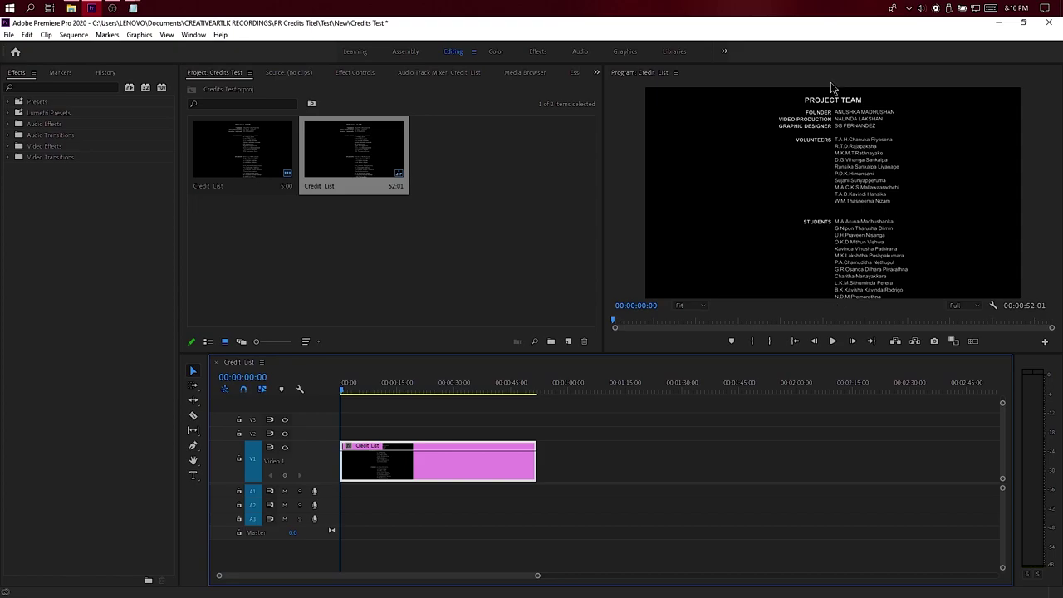
{"action": "left_click", "coordinate": [489, 388]}
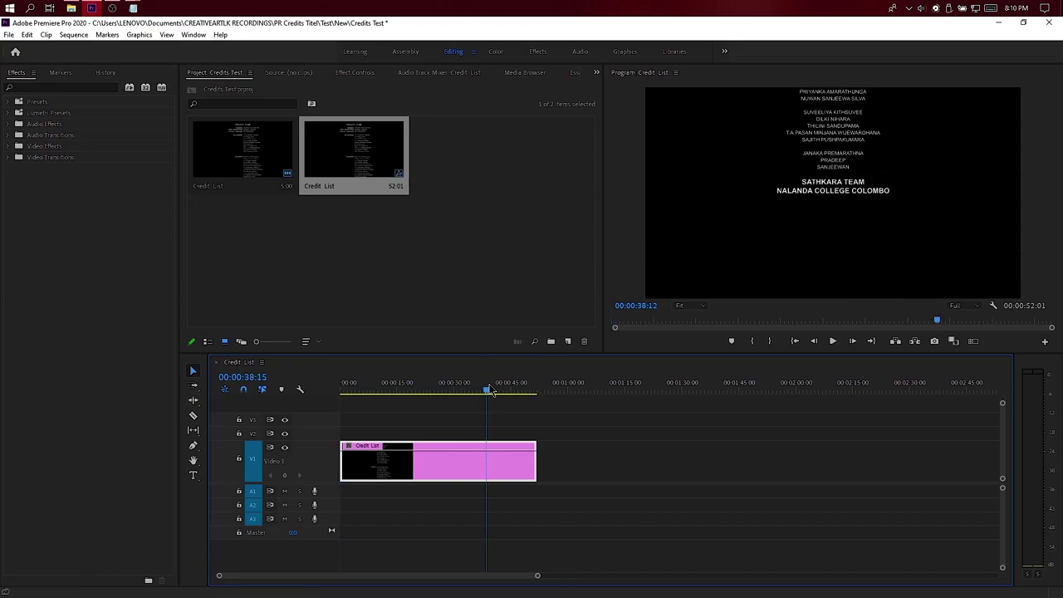
{"action": "mouse_move", "coordinate": [489, 388]}
{"action": "left_mouse_down"}
{"action": "mouse_move", "coordinate": [505, 393]}
{"action": "mouse_move", "coordinate": [484, 390]}
{"action": "left_mouse_up"}
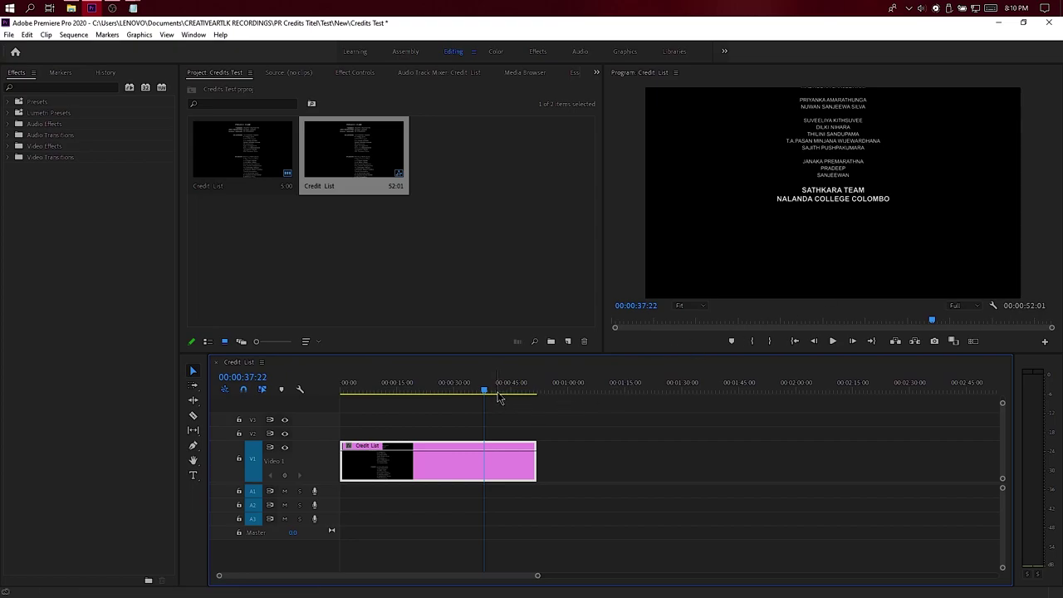
Step: Set the Credit List roll to Start Off Screen and End Off Screen, then close the title editor
{"action": "double_click", "coordinate": [500, 462]}
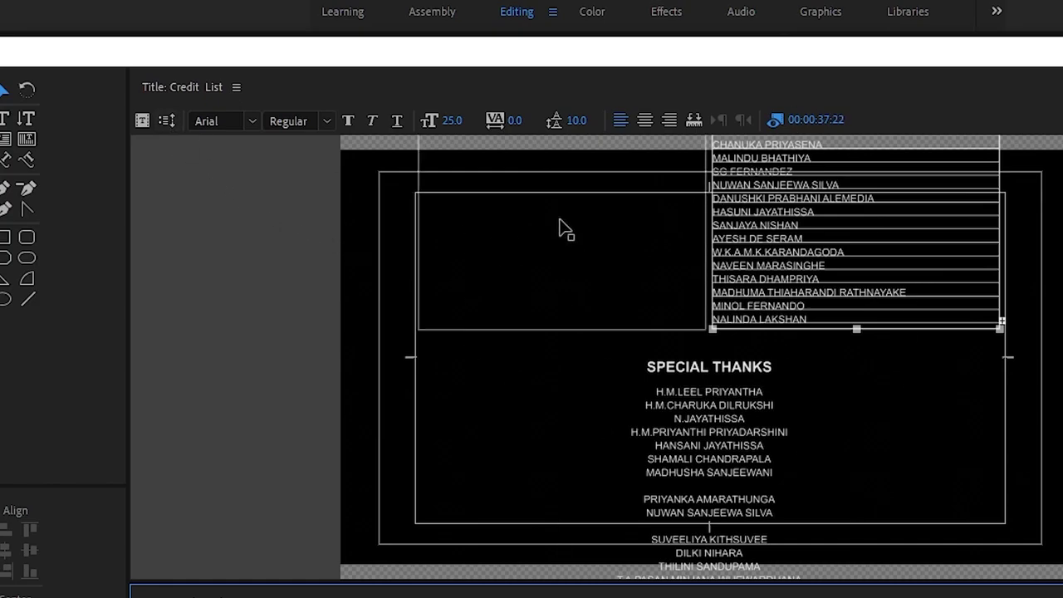
{"action": "left_click", "coordinate": [171, 121]}
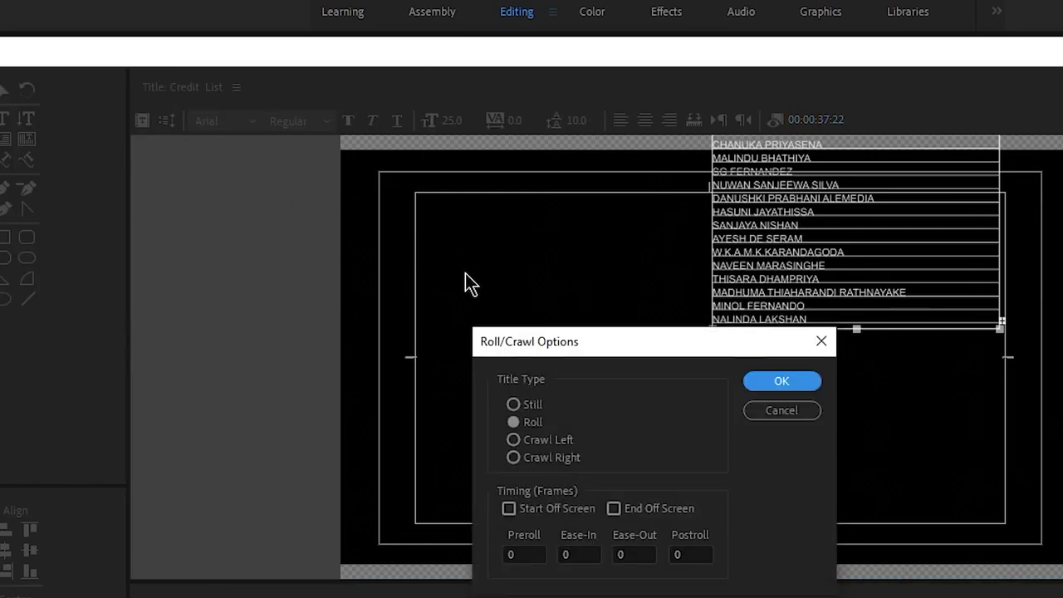
{"action": "left_click_drag", "start_coordinate": [594, 352], "coordinate": [630, 226]}
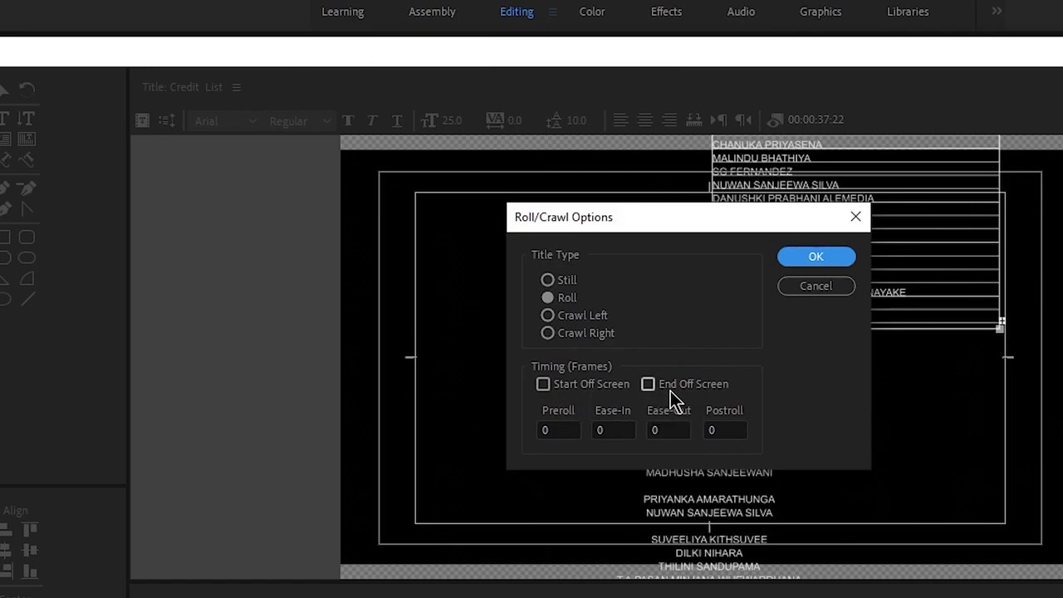
{"action": "left_click", "coordinate": [590, 388]}
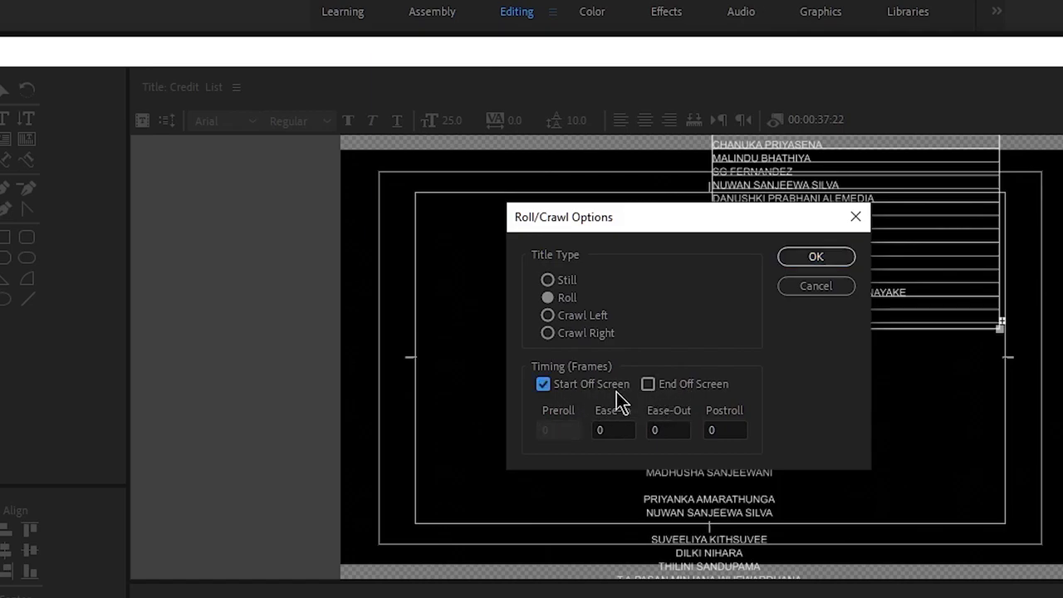
{"action": "left_click", "coordinate": [681, 388]}
{"action": "left_click", "coordinate": [817, 257]}
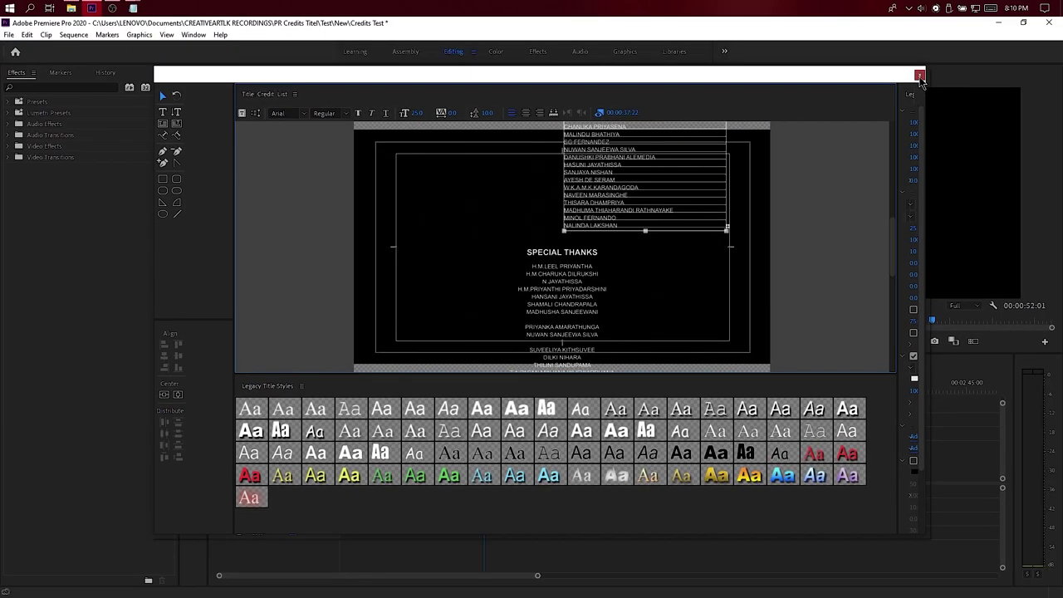
{"action": "left_click", "coordinate": [924, 84]}
{"action": "left_click_drag", "start_coordinate": [476, 391], "coordinate": [343, 393]}
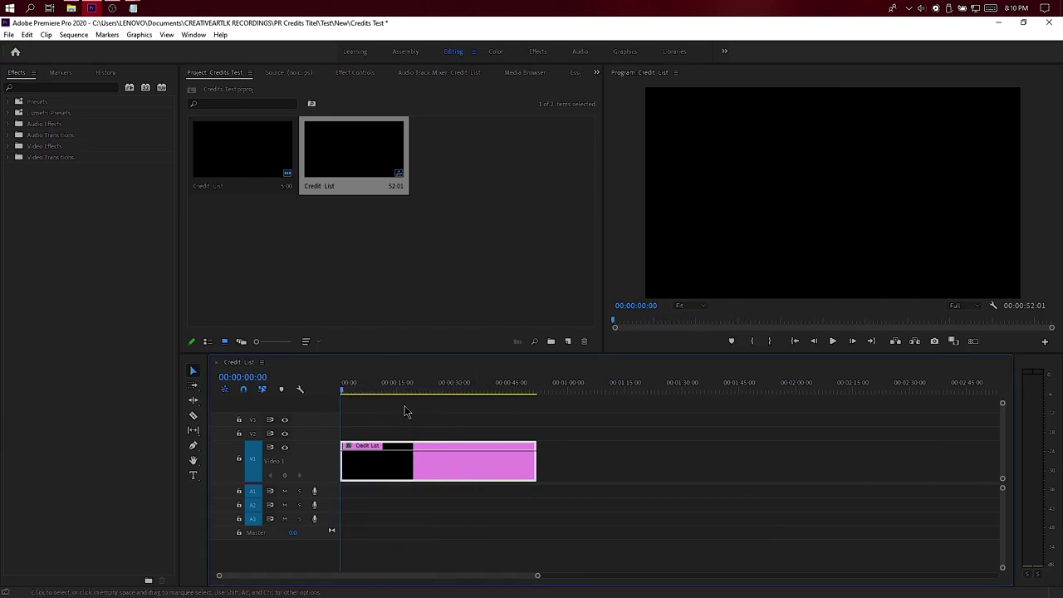
Step: Play the credits and skip ahead to the donors section
{"action": "key", "text": "space"}
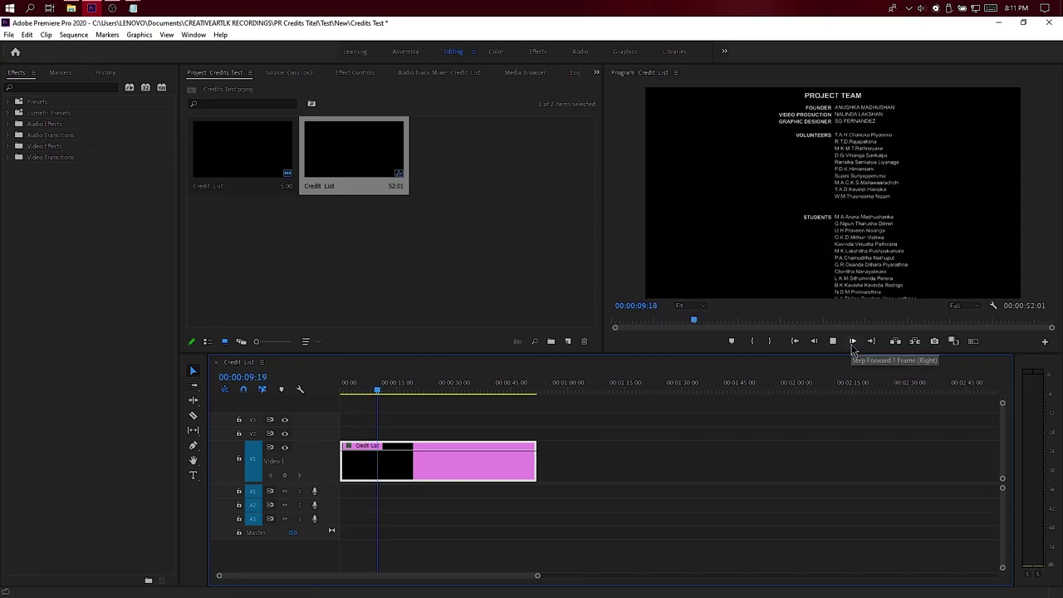
{"action": "mouse_move", "coordinate": [432, 389]}
{"action": "left_mouse_down"}
{"action": "mouse_move", "coordinate": [419, 410]}
{"action": "mouse_move", "coordinate": [383, 413]}
{"action": "left_mouse_up"}
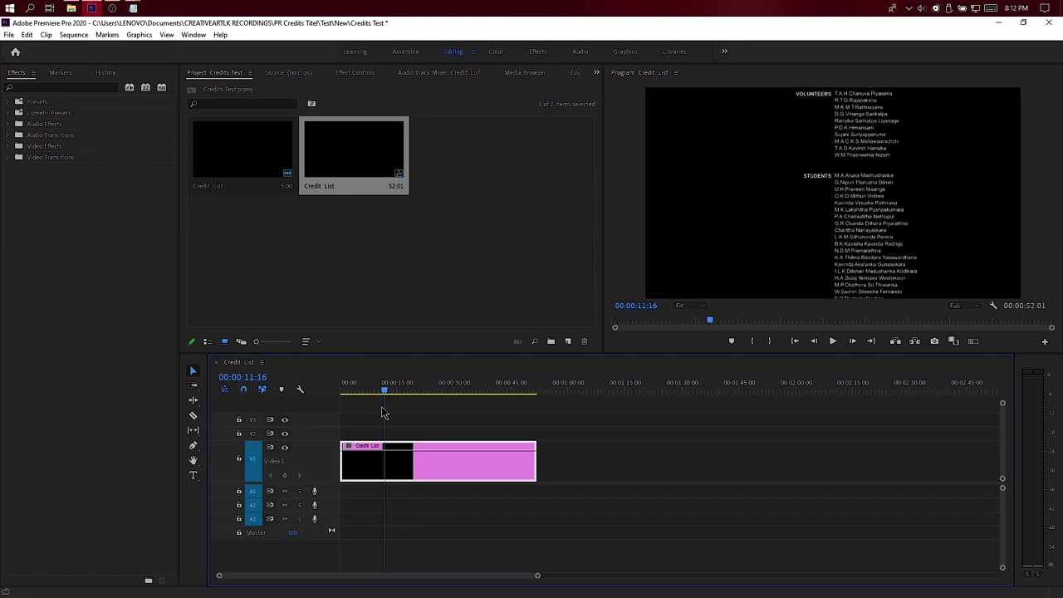
{"action": "left_click_drag", "start_coordinate": [383, 413], "coordinate": [473, 446]}
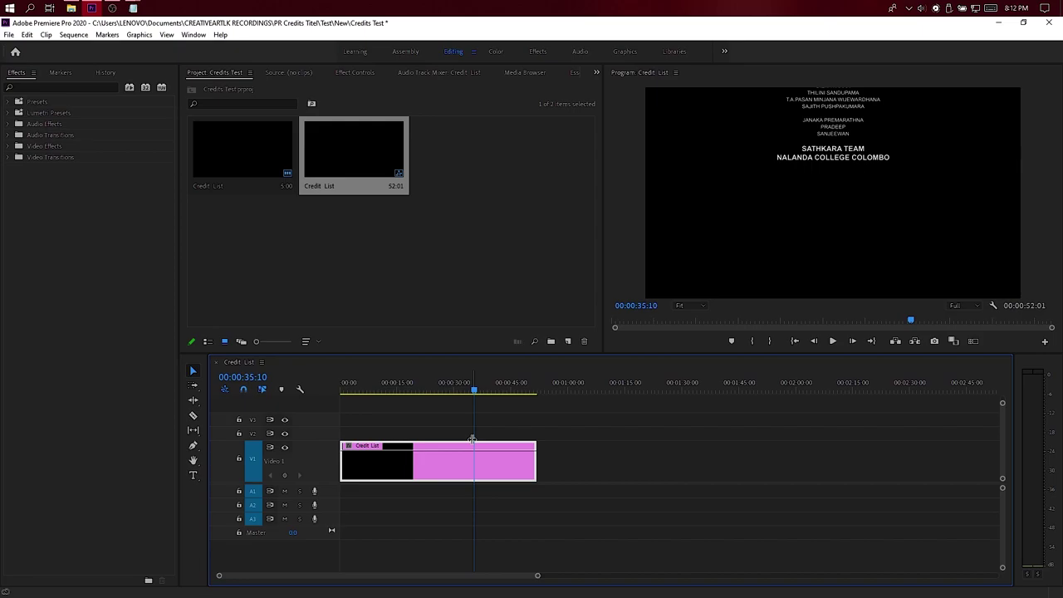
Step: Drag the CREATIVEART logo, Group 2 copy 3.png, from the desktop into the Project panel
{"action": "left_click", "coordinate": [71, 9]}
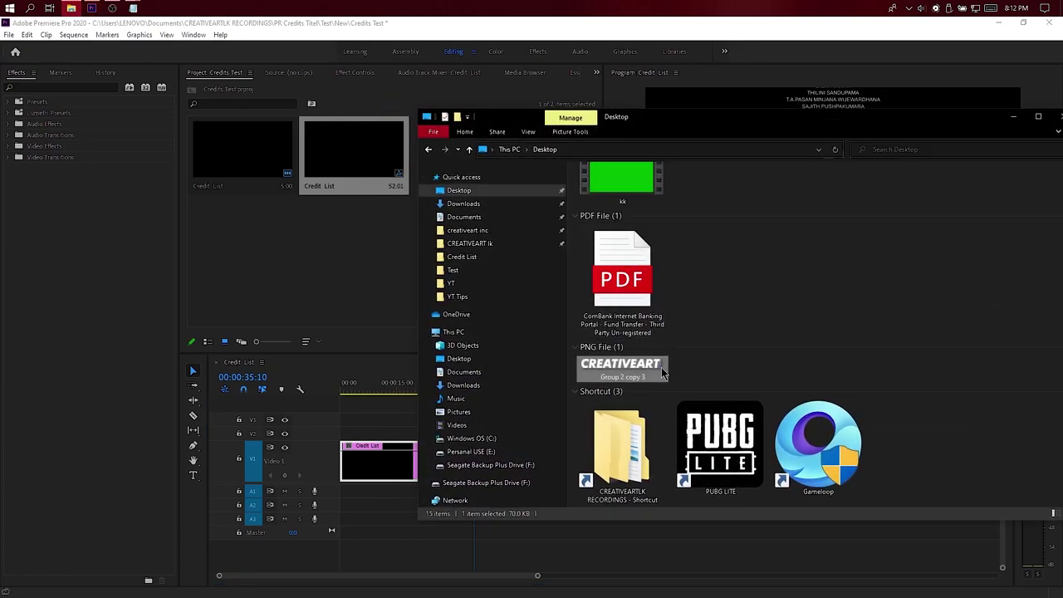
{"action": "left_click_drag", "start_coordinate": [657, 377], "coordinate": [353, 282]}
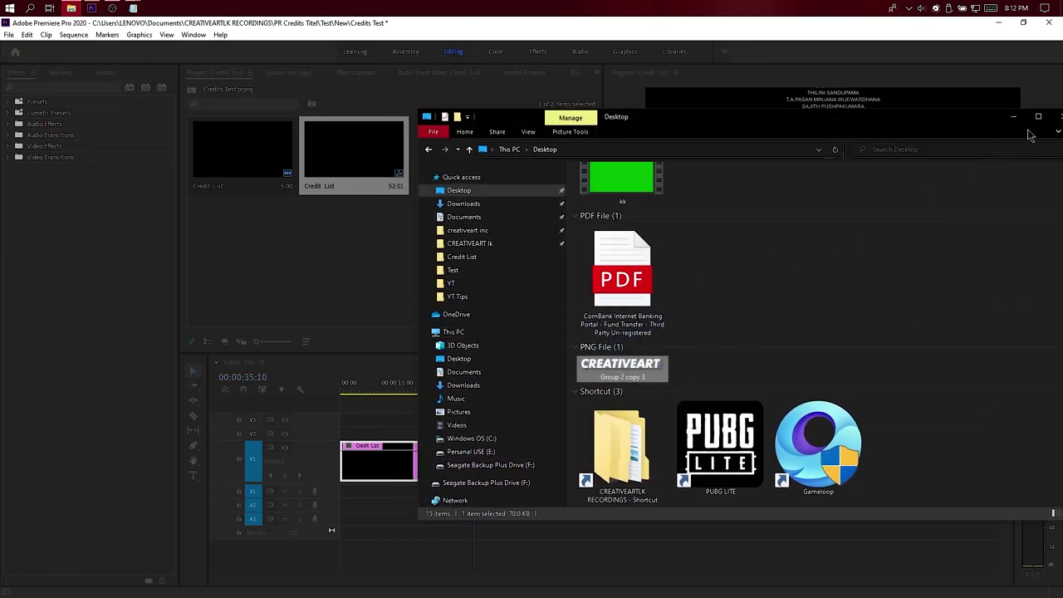
{"action": "left_click", "coordinate": [1015, 118]}
{"action": "left_click", "coordinate": [511, 238]}
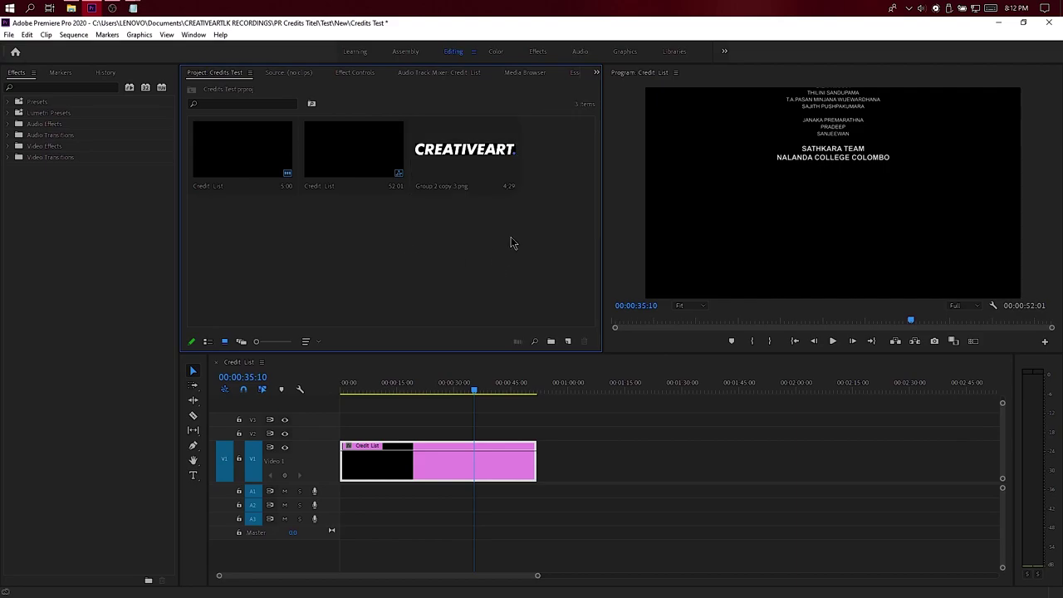
Step: Place the CREATIVEART logo on V2 above the end of the Credit List clip and preview it
{"action": "left_click_drag", "start_coordinate": [488, 156], "coordinate": [492, 435]}
{"action": "key", "text": "equal"}
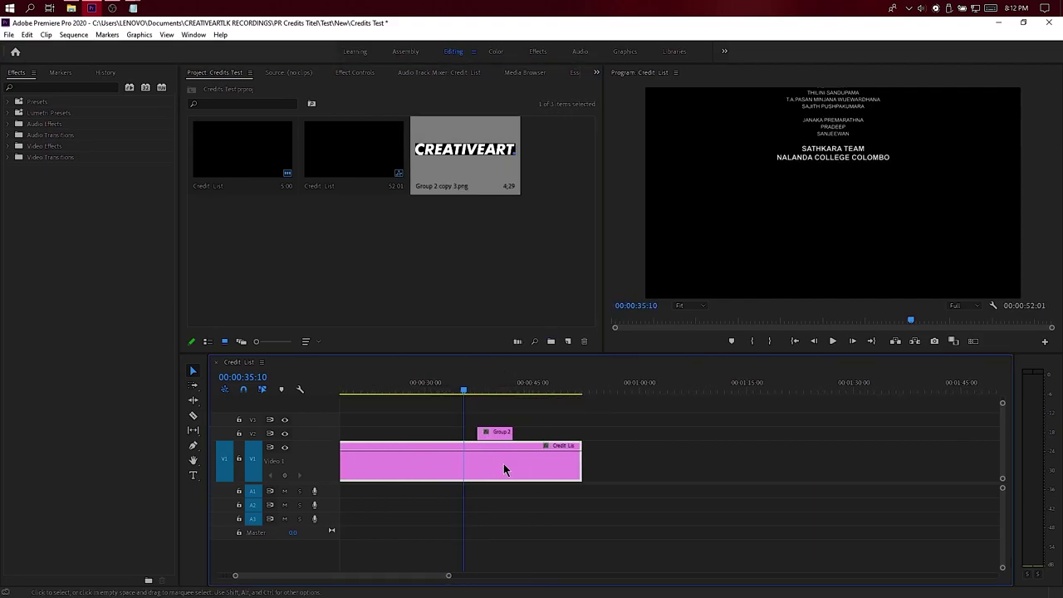
{"action": "scroll", "coordinate": [506, 460], "scroll_direction": "up", "scroll_amount": 2, "text": "alt"}
{"action": "left_click", "coordinate": [504, 433]}
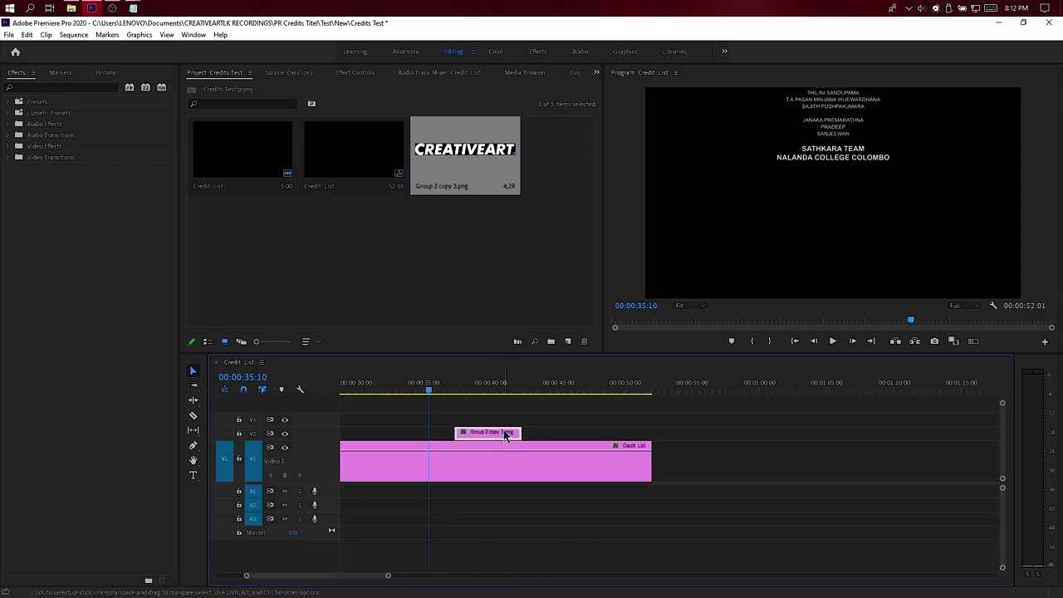
{"action": "key", "text": "space"}
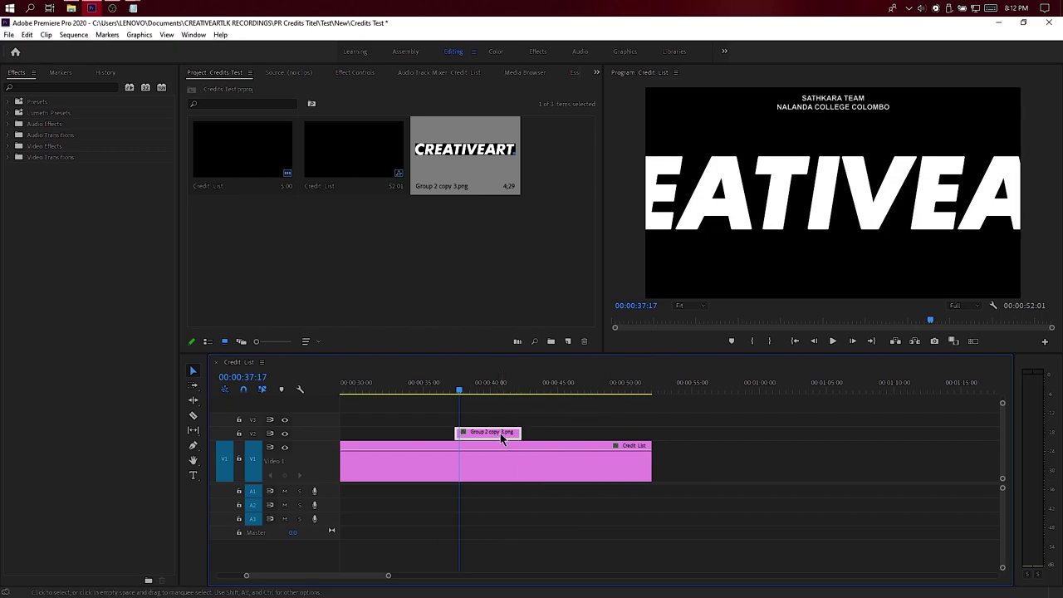
Step: Scale the logo clip down to 12.0 in Effect Controls
{"action": "left_click", "coordinate": [354, 73]}
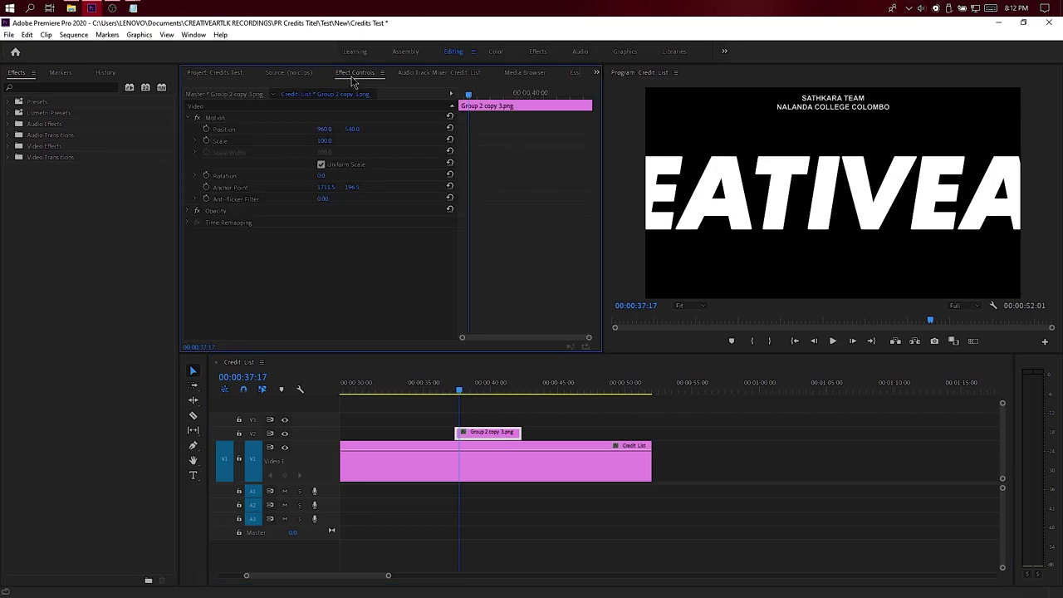
{"action": "left_click", "coordinate": [192, 36]}
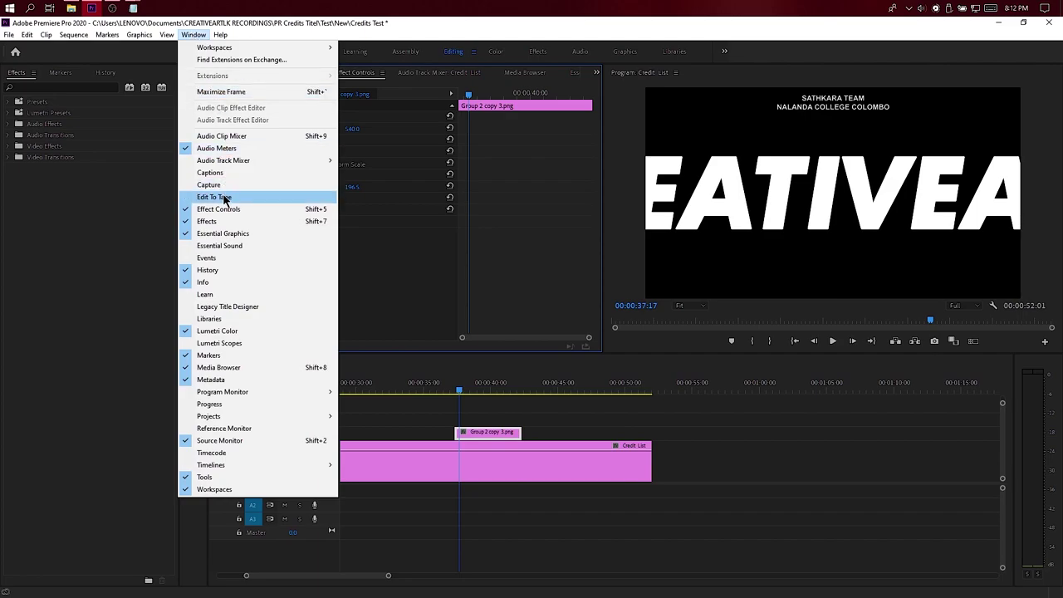
{"action": "left_click", "coordinate": [266, 213]}
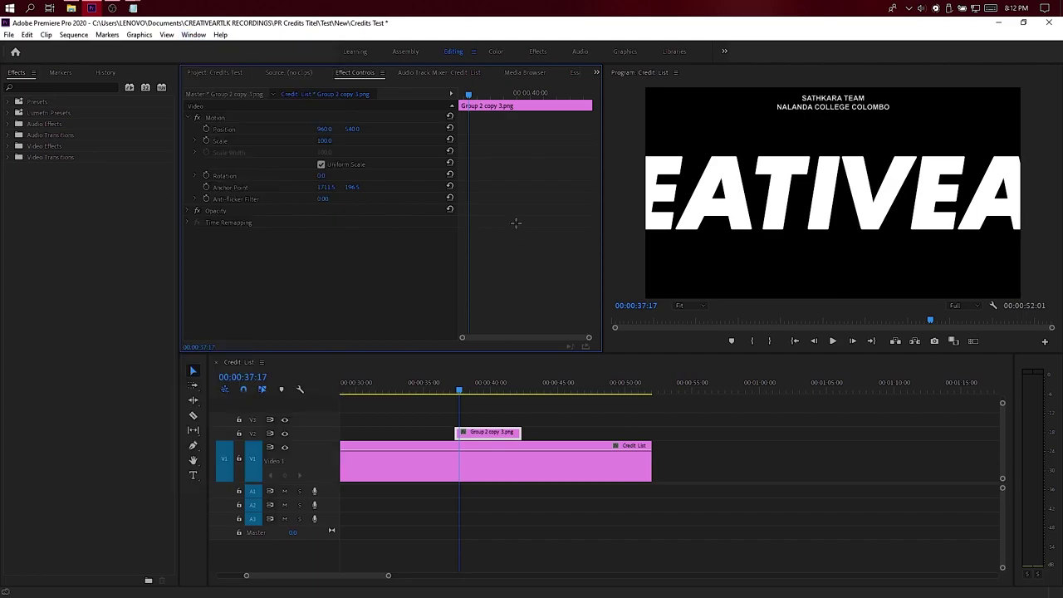
{"action": "left_click", "coordinate": [478, 433]}
{"action": "left_click_drag", "start_coordinate": [332, 142], "coordinate": [266, 141]}
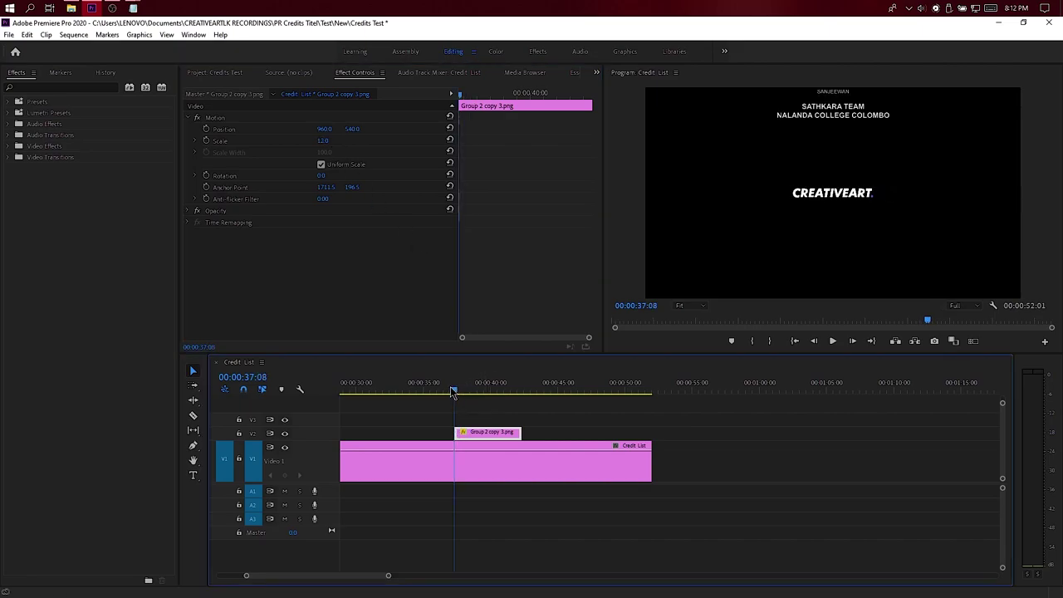
Step: Add Cross Dissolves to both ends of the CREATIVEART logo clip
{"action": "left_click", "coordinate": [471, 452]}
{"action": "key", "text": "space"}
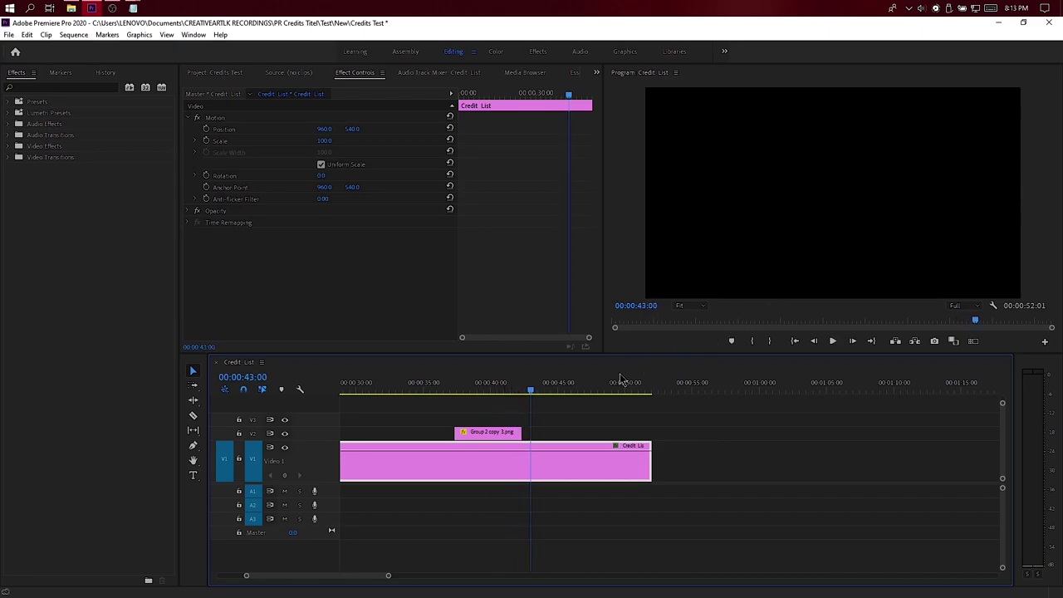
{"action": "left_click", "coordinate": [512, 433]}
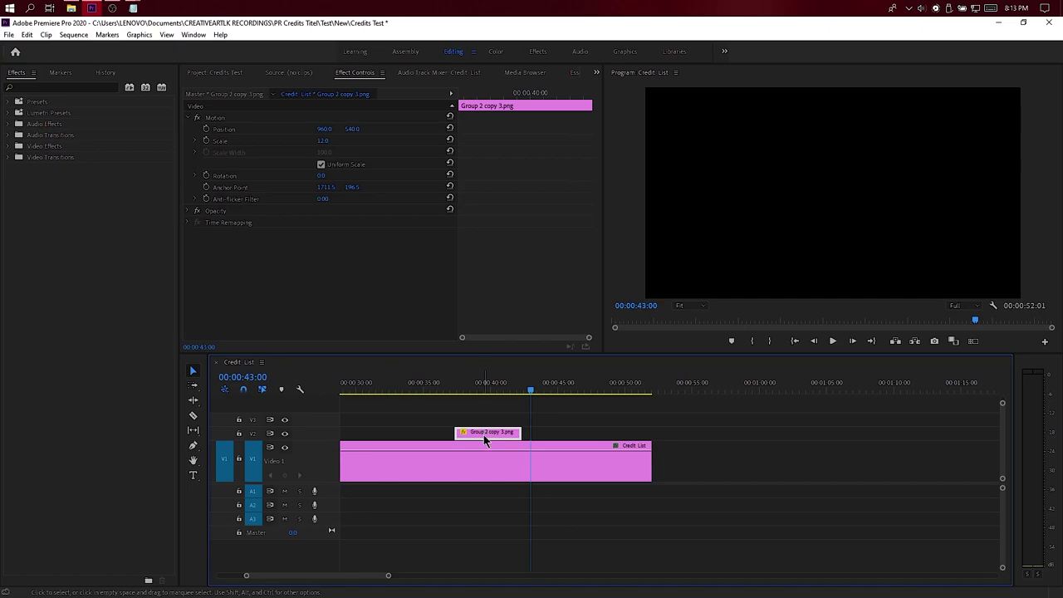
{"action": "key", "text": "shift+d"}
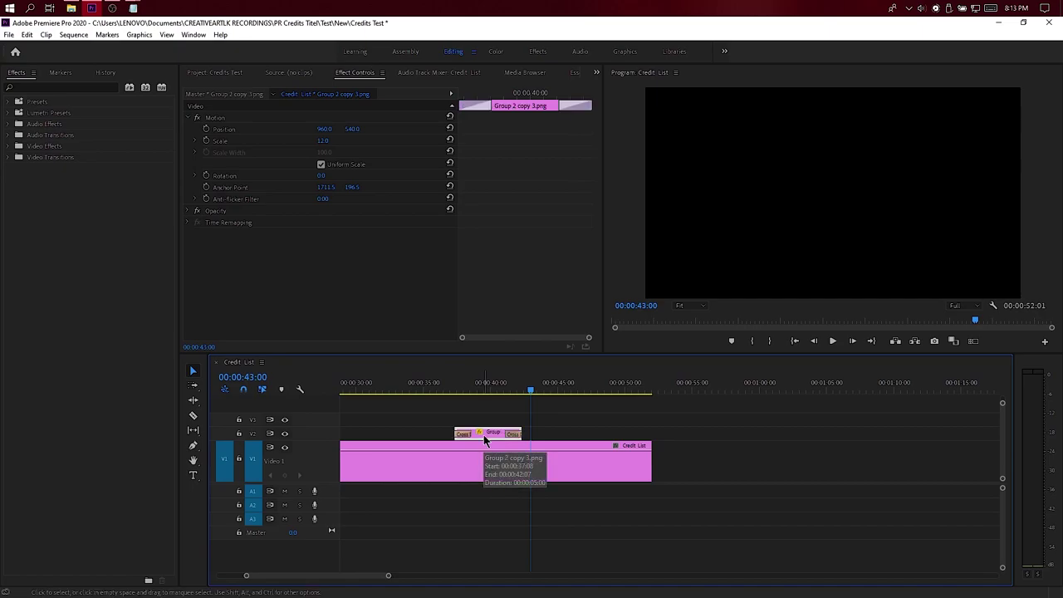
Step: Play back the logo fading in and out, then zoom out to the whole sequence
{"action": "left_click", "coordinate": [452, 386]}
{"action": "left_click", "coordinate": [468, 446]}
{"action": "key", "text": "space"}
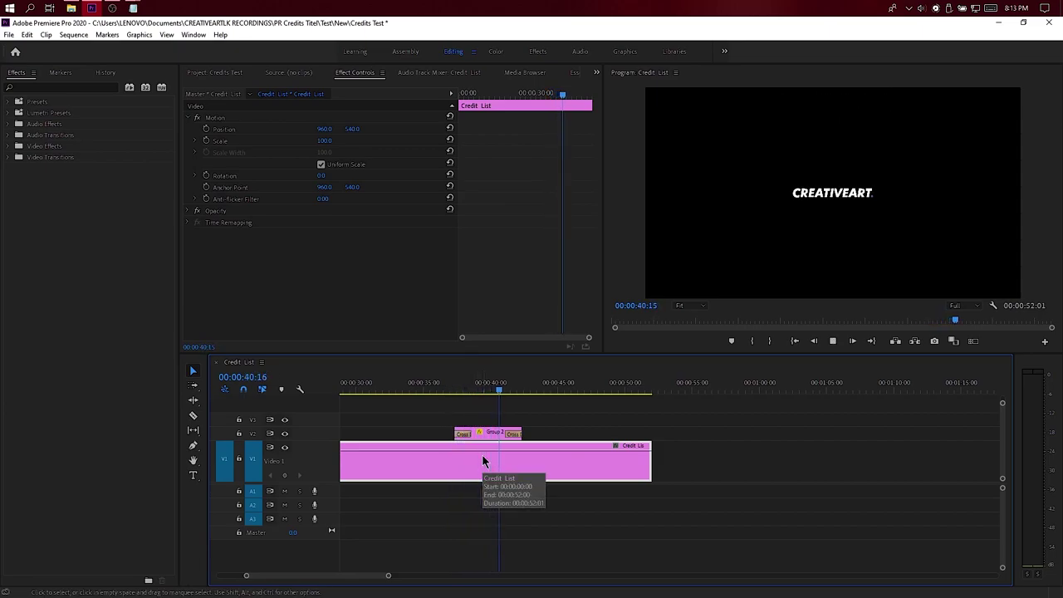
{"action": "key", "text": "space"}
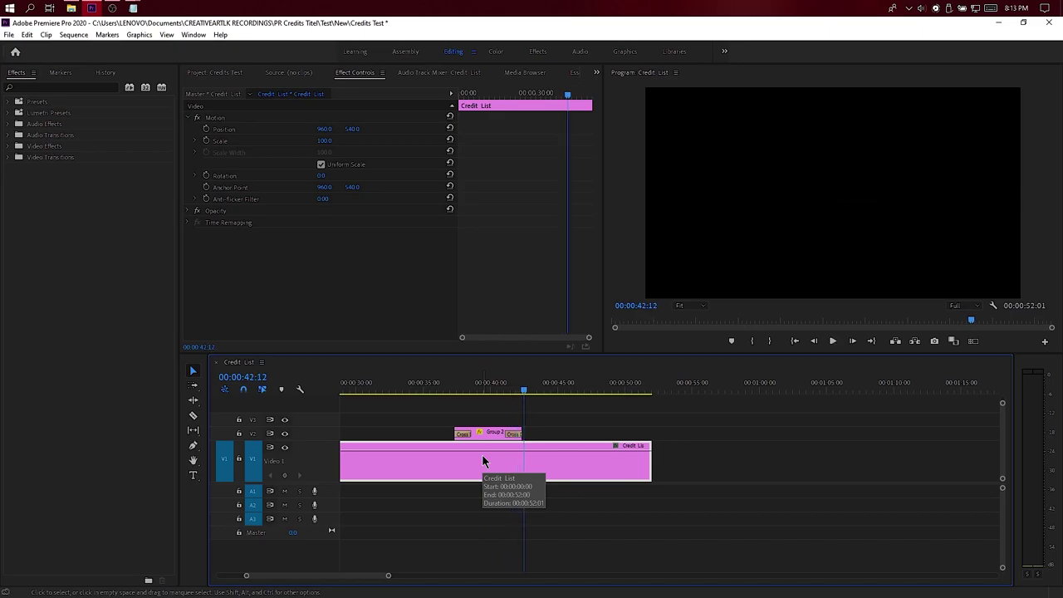
{"action": "key", "text": "minus"}
{"action": "left_click_drag", "start_coordinate": [510, 388], "coordinate": [484, 389]}
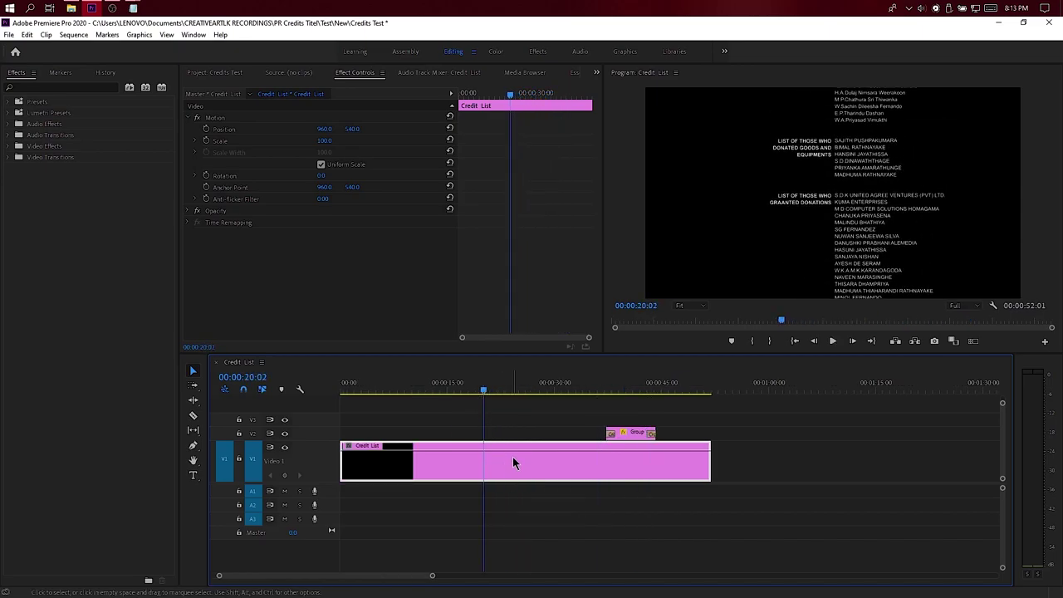
Step: Open the Credit List title and start editing its text block
{"action": "double_click", "coordinate": [513, 457]}
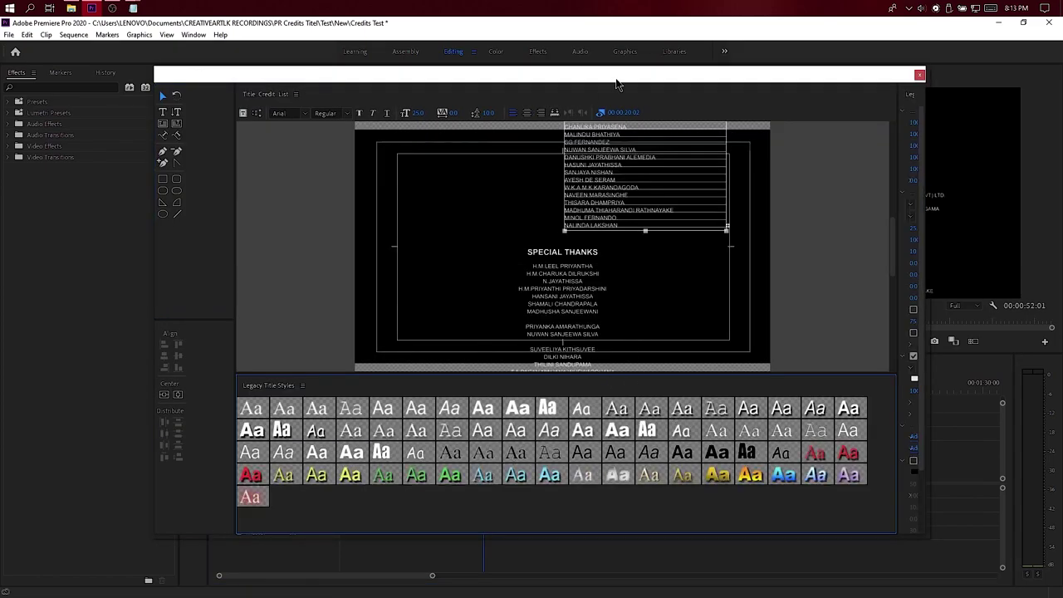
{"action": "left_click_drag", "start_coordinate": [616, 84], "coordinate": [558, 89]}
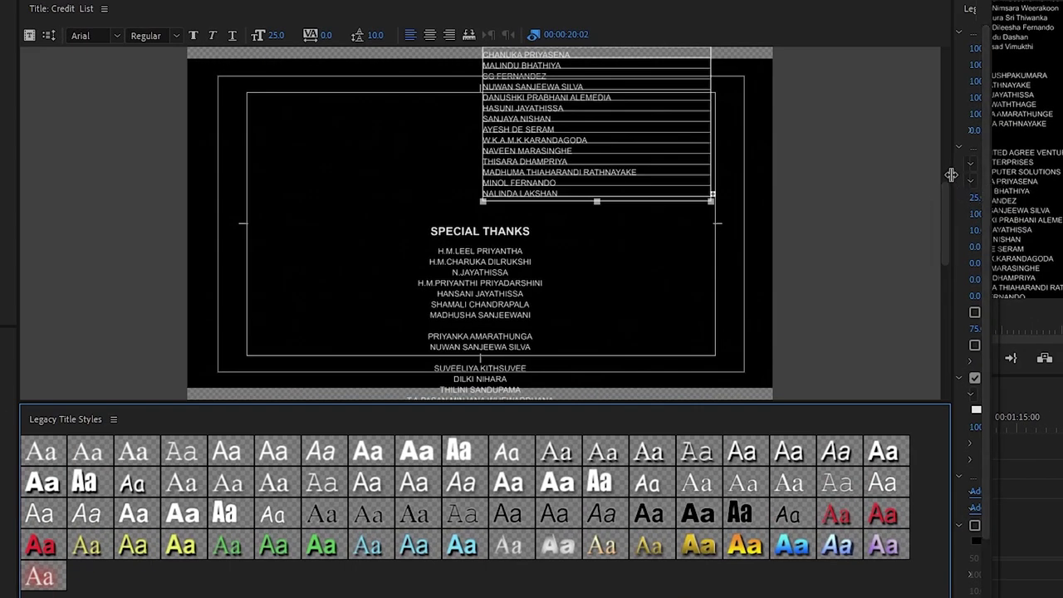
{"action": "left_click_drag", "start_coordinate": [949, 174], "coordinate": [740, 182]}
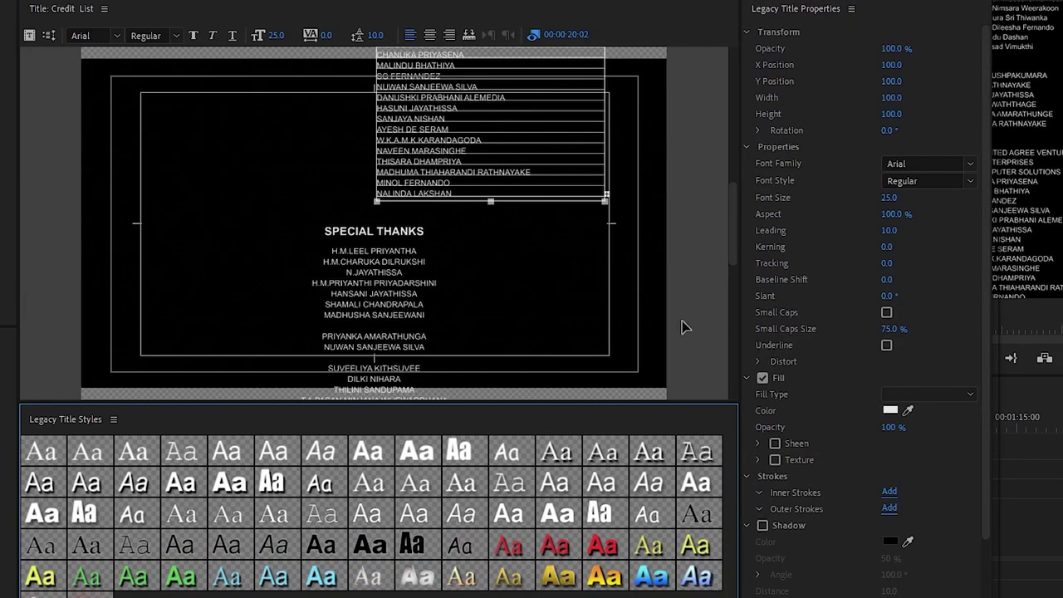
{"action": "left_click", "coordinate": [532, 146]}
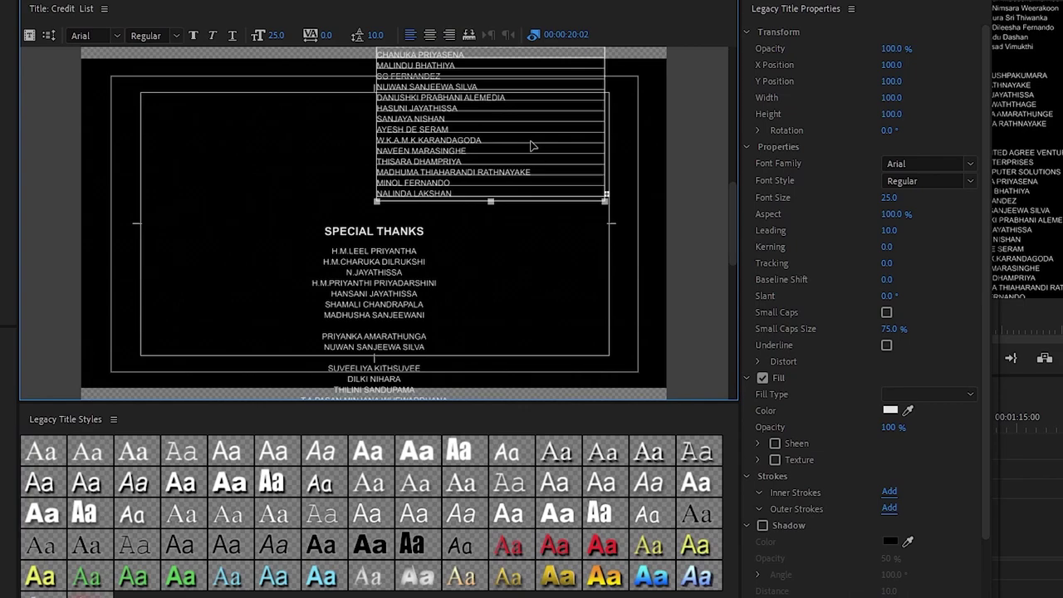
{"action": "double_click", "coordinate": [532, 146]}
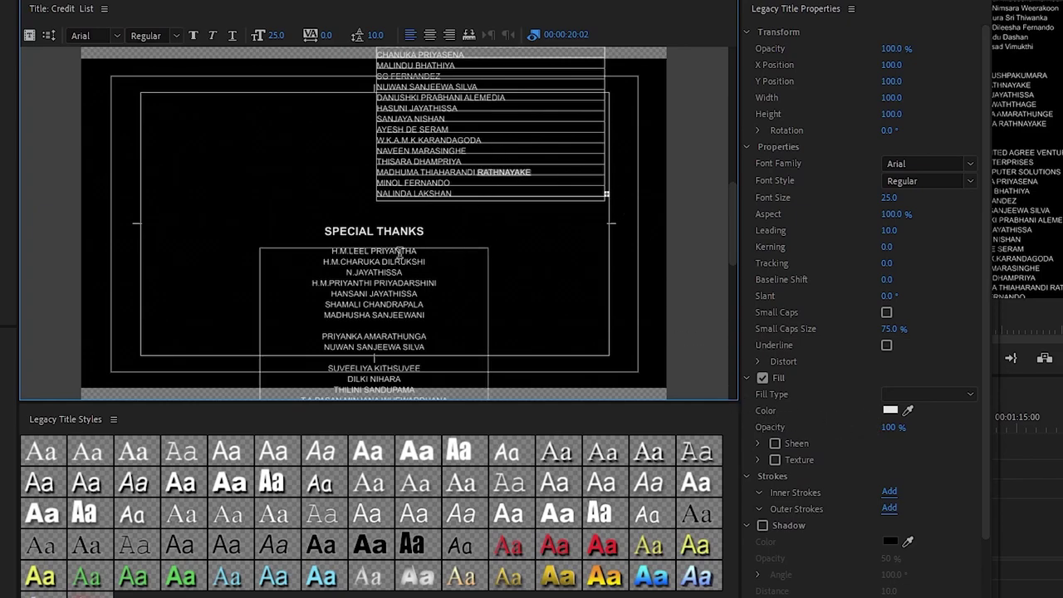
Step: Give the SPECIAL THANKS header a lime-green fill and close the title editor
{"action": "left_click", "coordinate": [407, 233]}
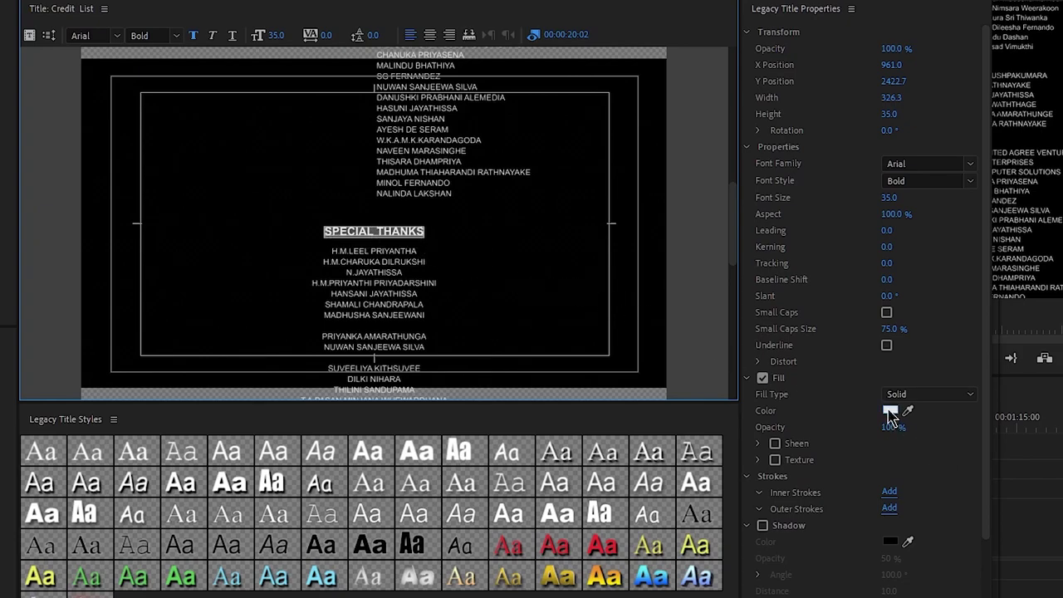
{"action": "left_click", "coordinate": [890, 413]}
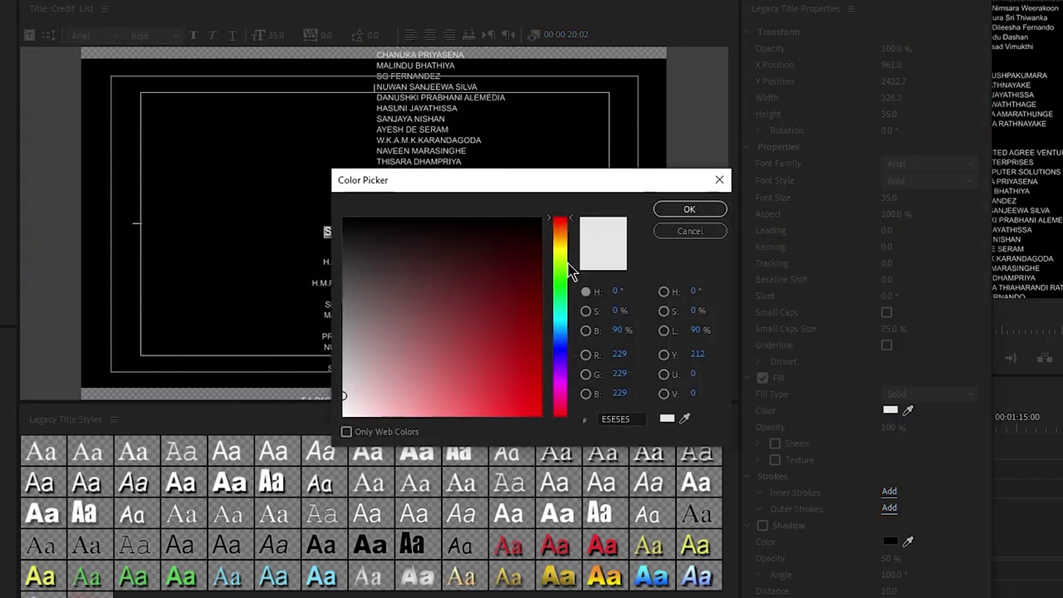
{"action": "left_click", "coordinate": [570, 272]}
{"action": "left_click", "coordinate": [530, 276]}
{"action": "left_click", "coordinate": [682, 209]}
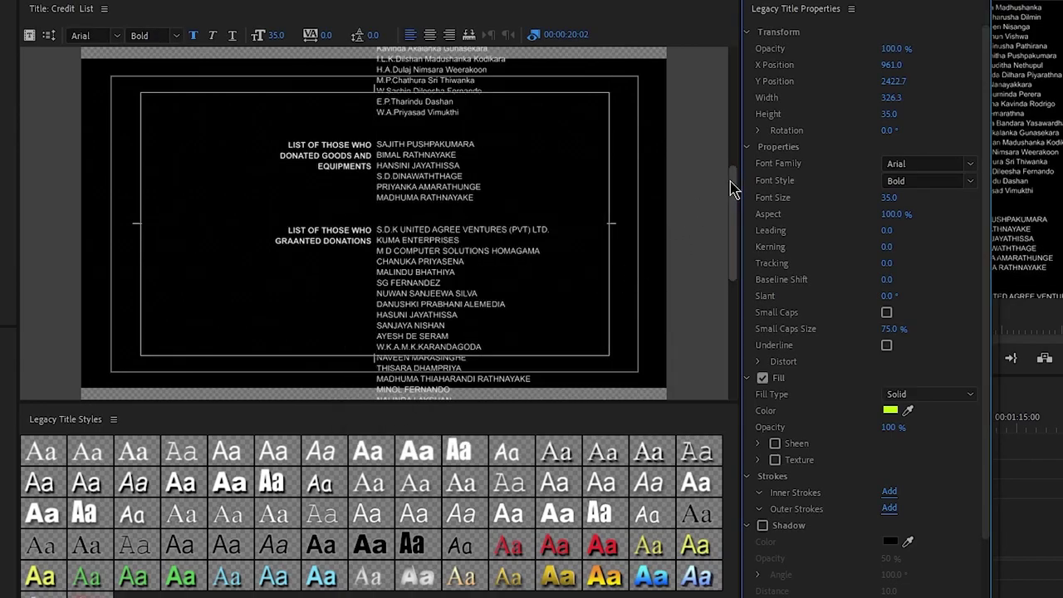
{"action": "scroll", "coordinate": [732, 189], "scroll_direction": "down", "scroll_amount": 5}
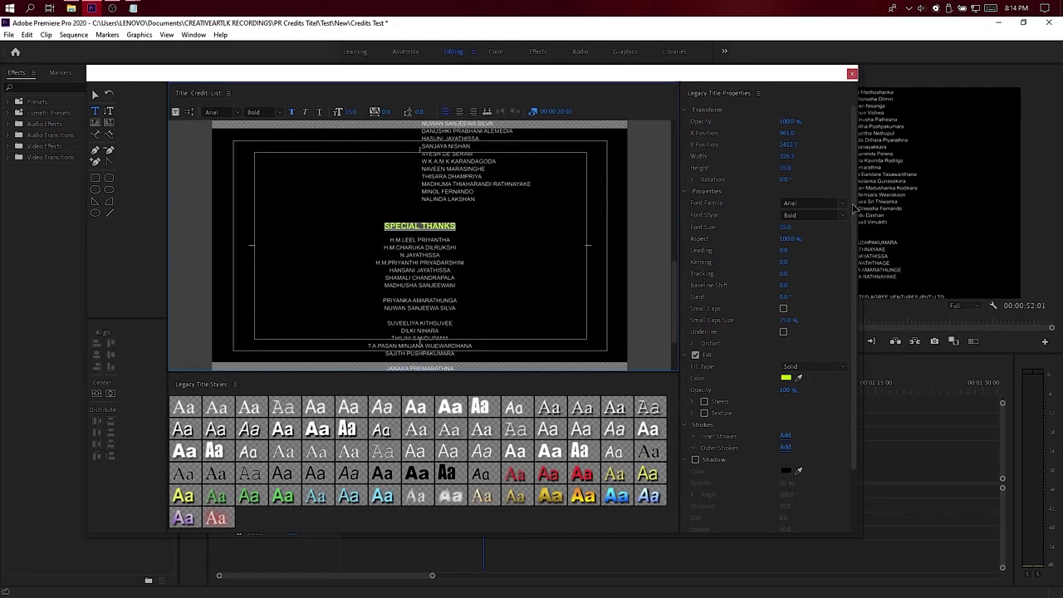
{"action": "left_click", "coordinate": [868, 67]}
{"action": "left_click_drag", "start_coordinate": [474, 398], "coordinate": [559, 392]}
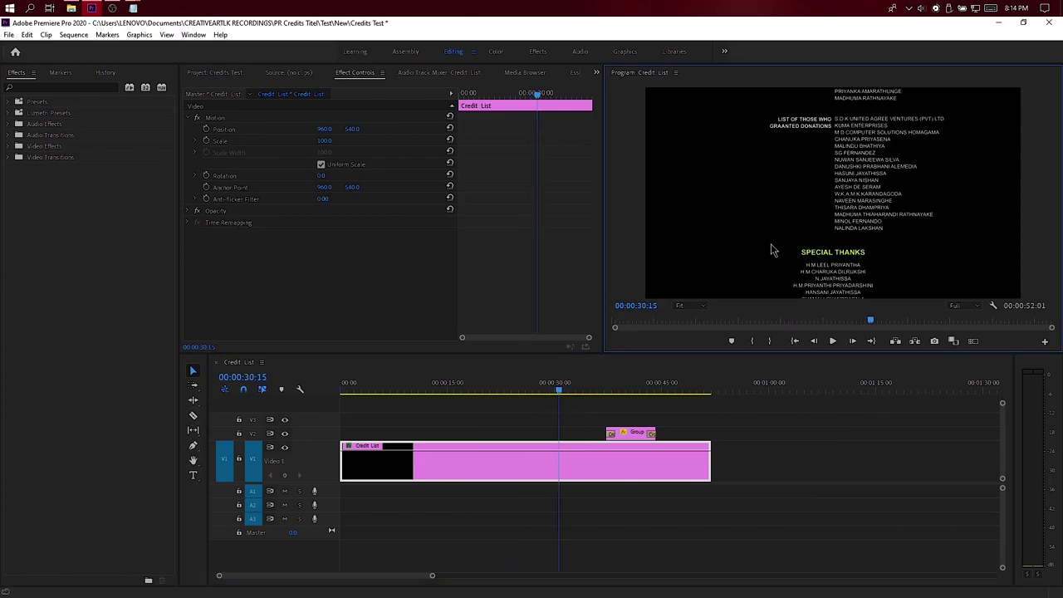
Step: Play the finished Credit List sequence in a full-screen Program Monitor
{"action": "key", "text": "ctrl+grave"}
{"action": "key", "text": "ctrl+grave"}
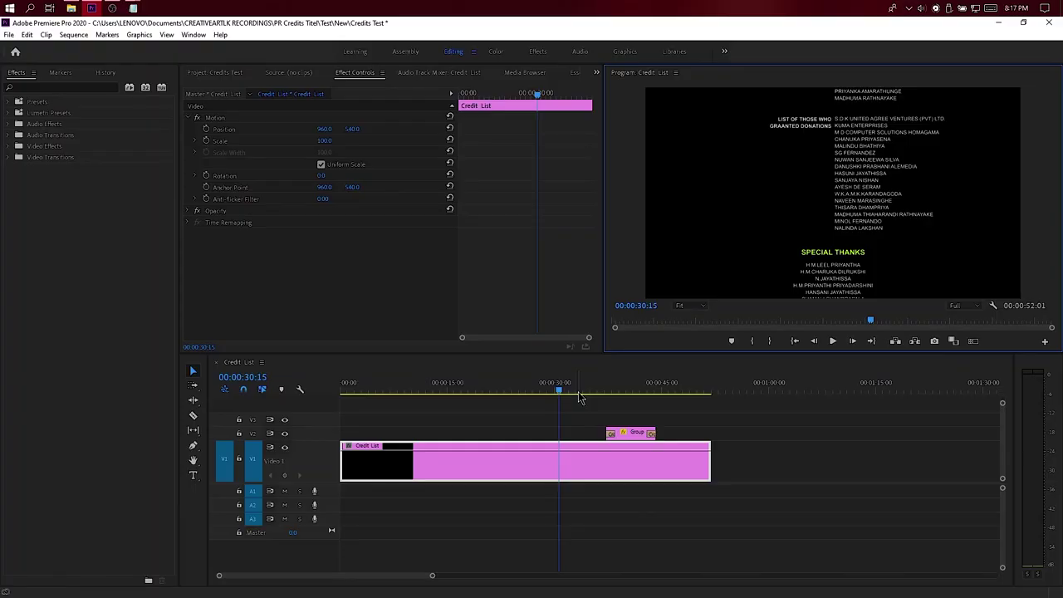